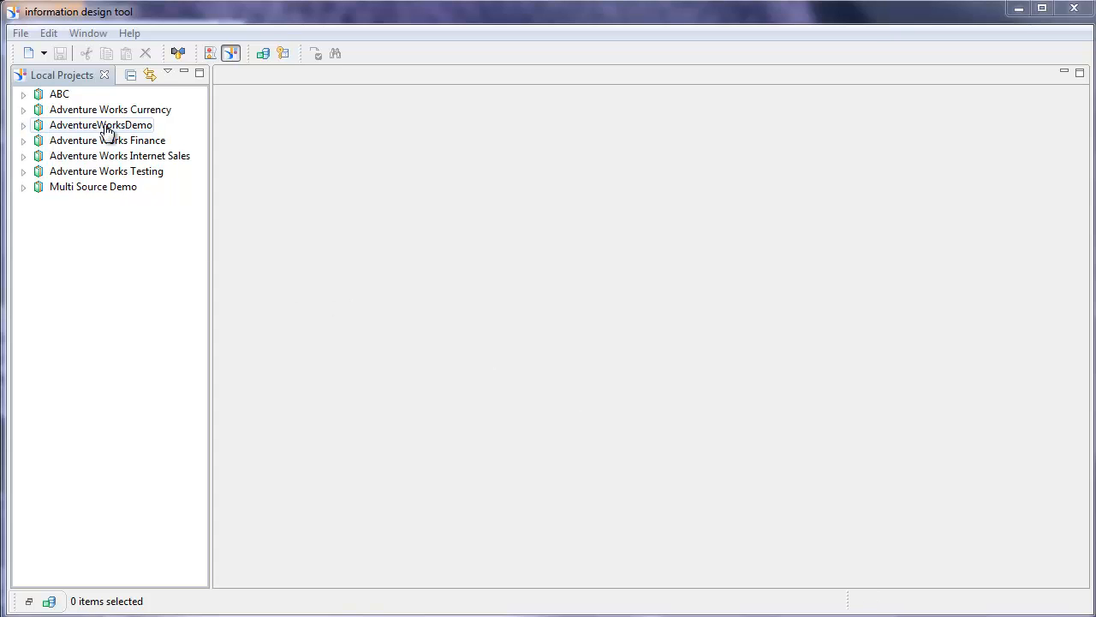
- Expand the AdventureWorksDemo project and open dfAdventureWorksDemo.dfx in the data foundation editor
left_click(24, 125)
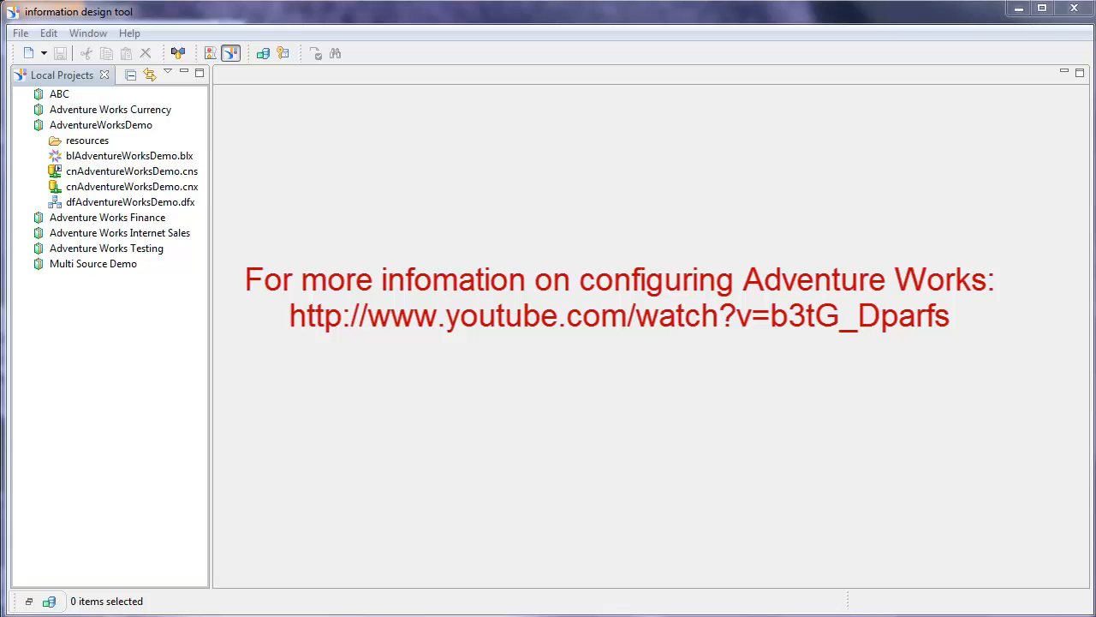
double_click(148, 208)
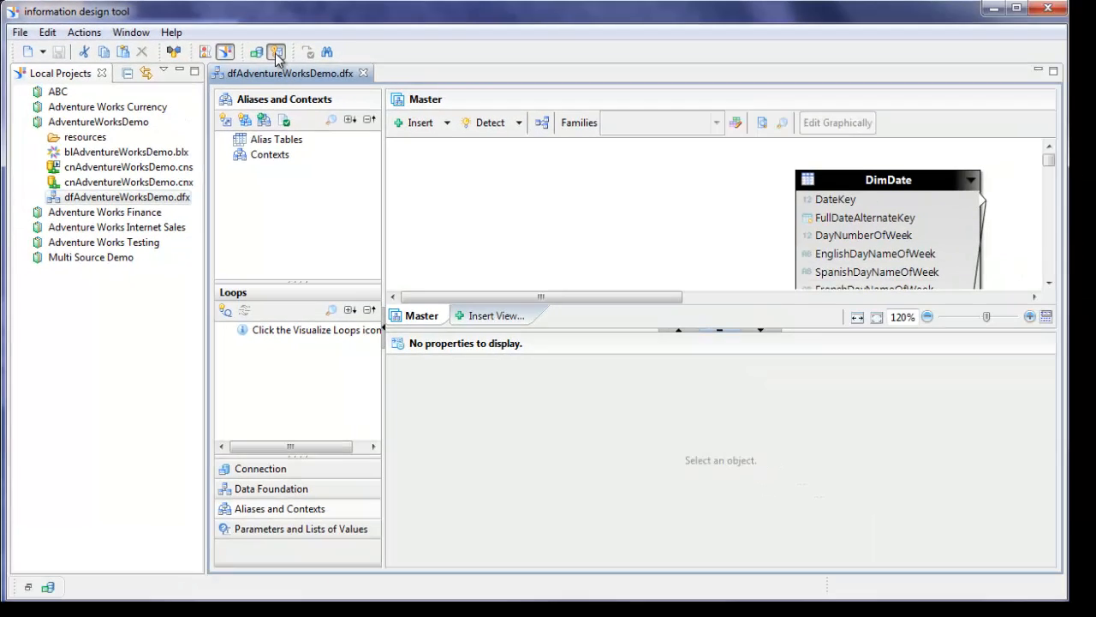
- Log in to the PC-2010:6400 repository with the account password to open the security editor
left_click(573, 110)
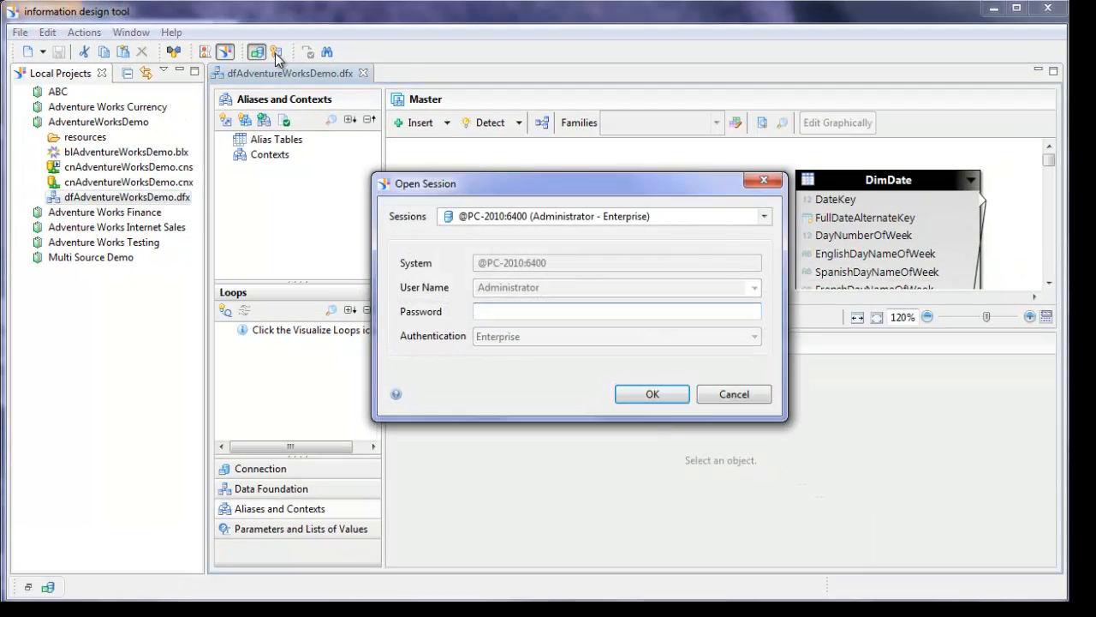
type("Password1")
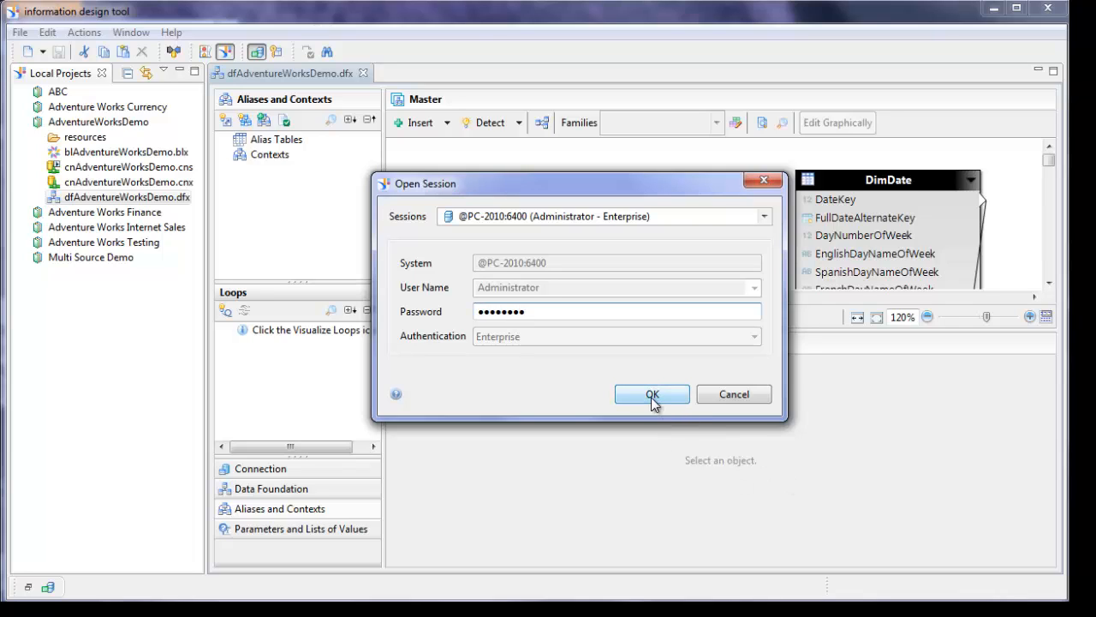
left_click(652, 395)
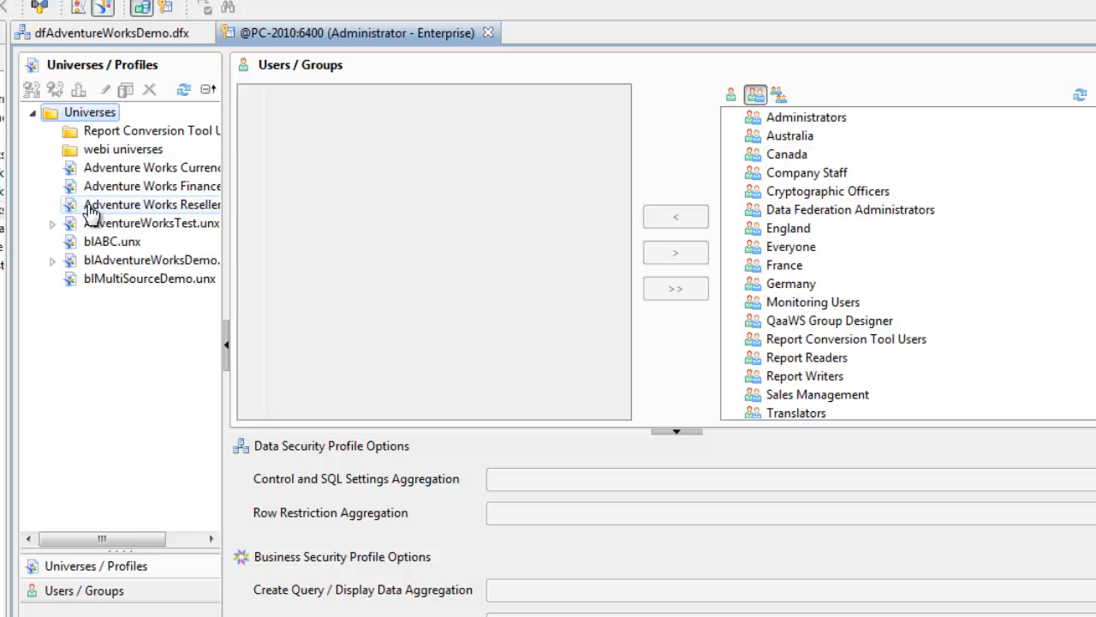
- Select and expand the blAdventureWorksDemo universe and insert a new business security profile
left_click(111, 259)
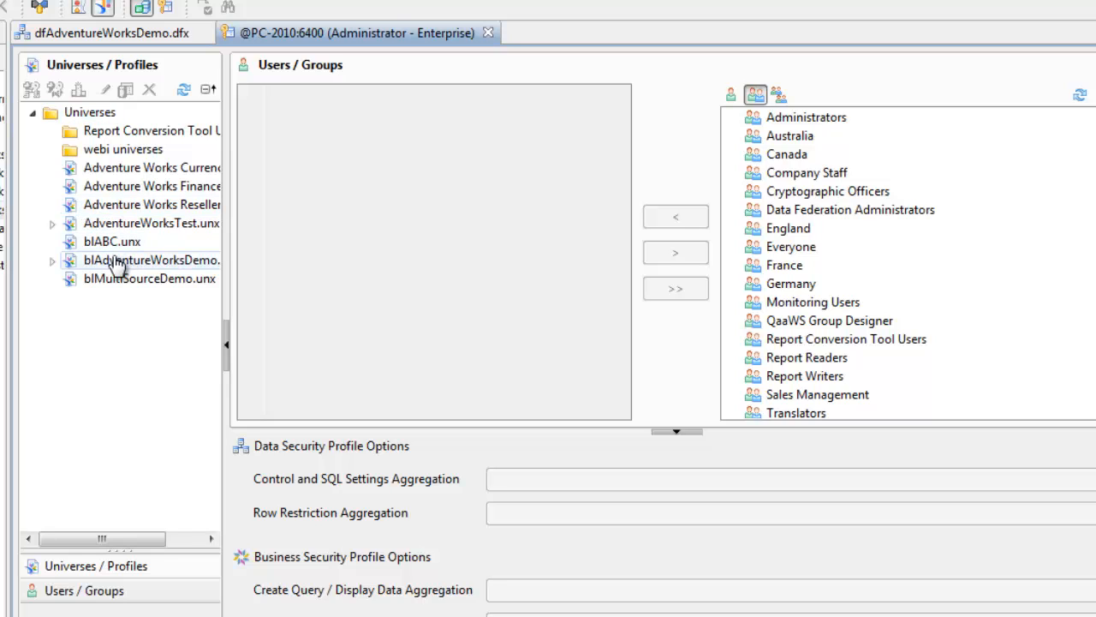
left_click(51, 261)
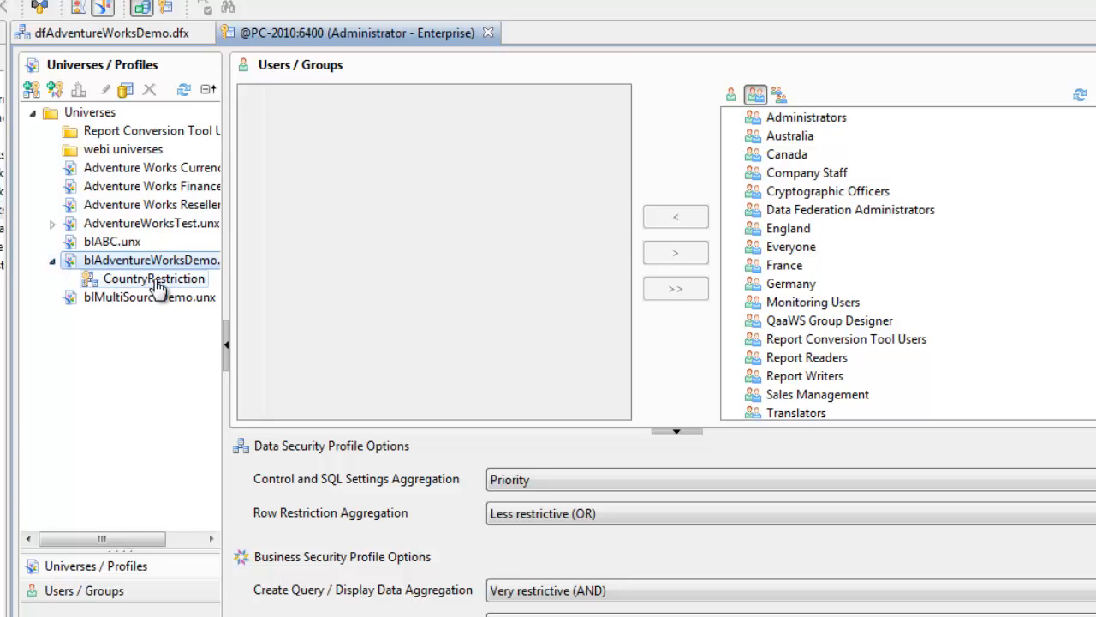
left_click(57, 91)
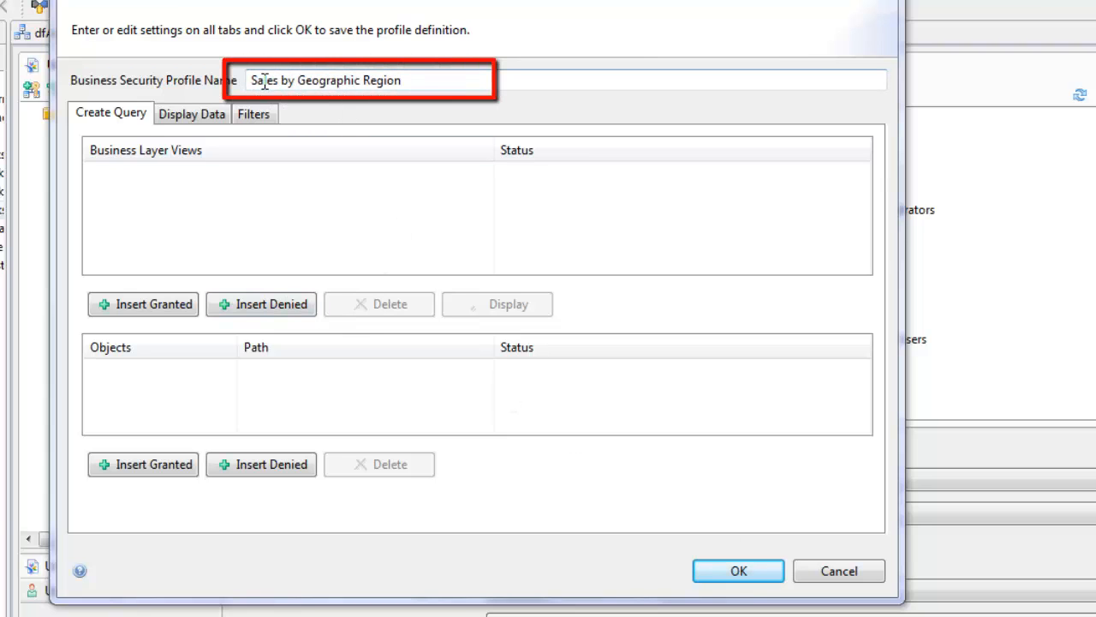
- Grant the profile All business layer views on the Create Query tab
left_click(428, 77)
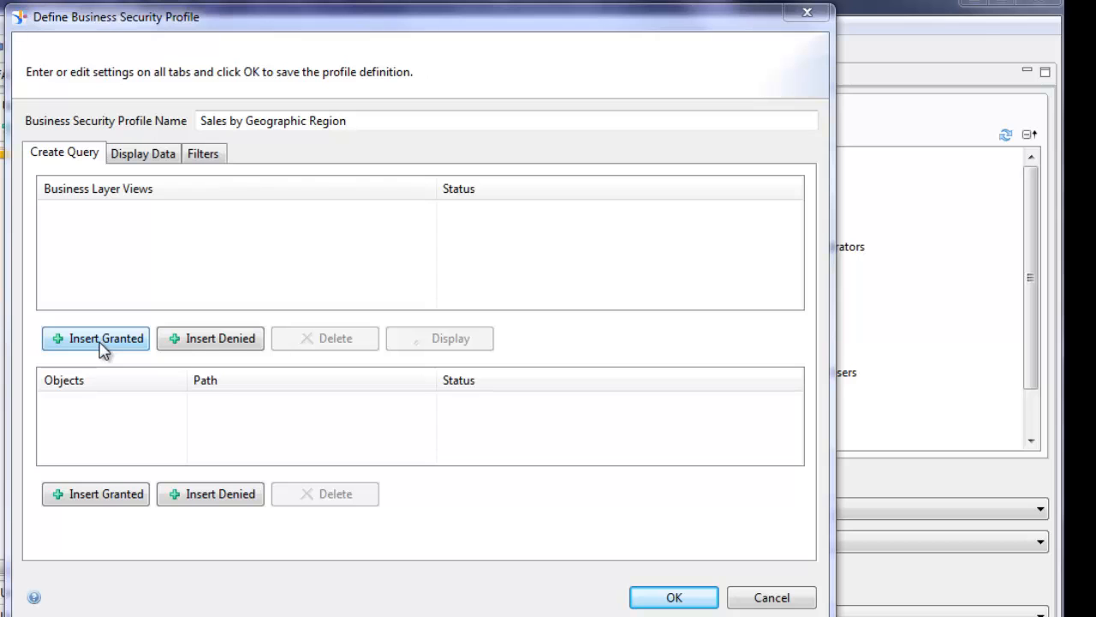
left_click(99, 345)
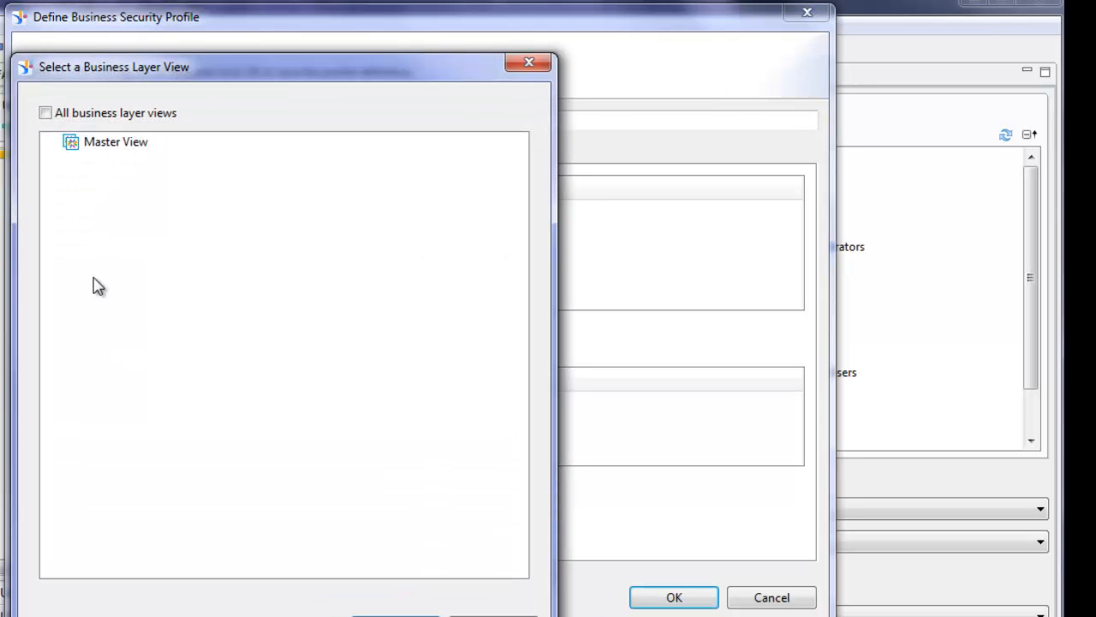
left_click(45, 114)
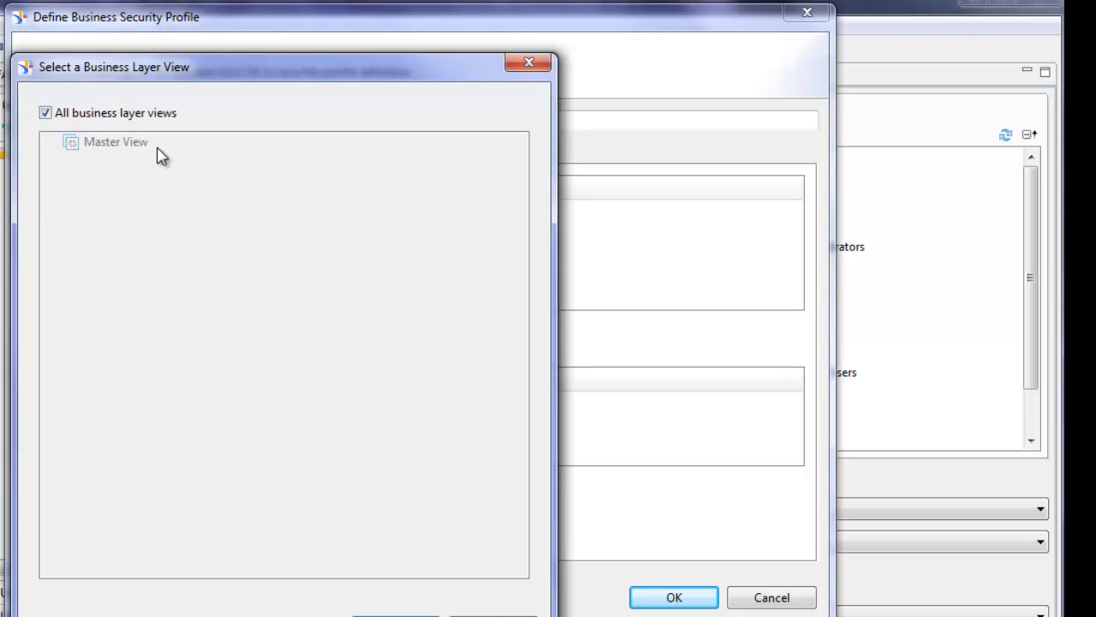
left_click(395, 614)
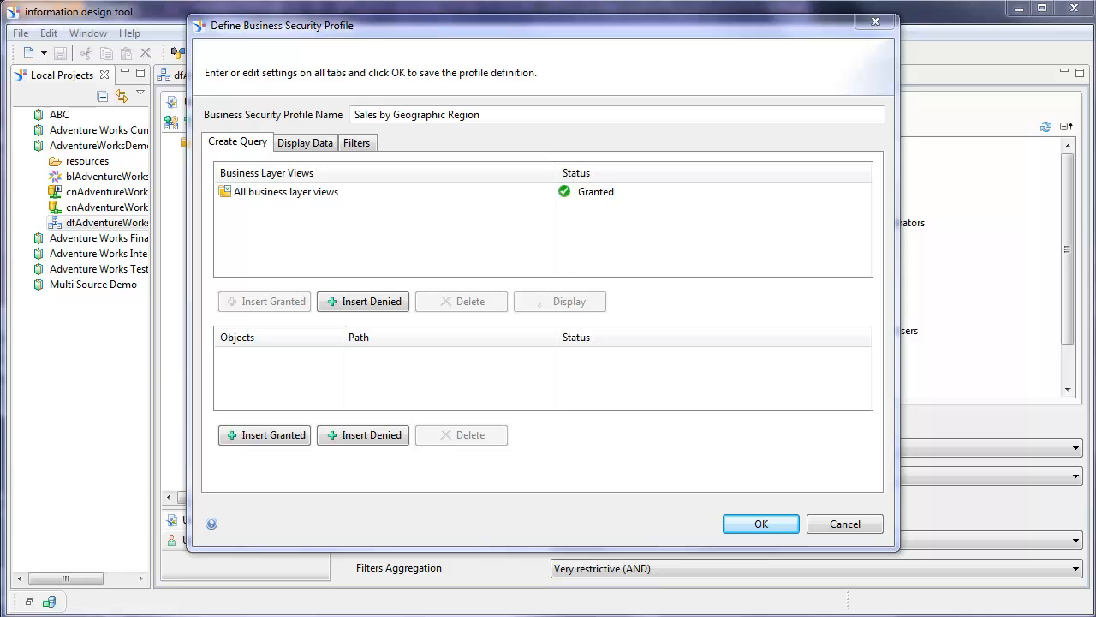
- Grant the Reseller Sales, Geography Sales Territory and Order Date objects to the profile
left_click(288, 436)
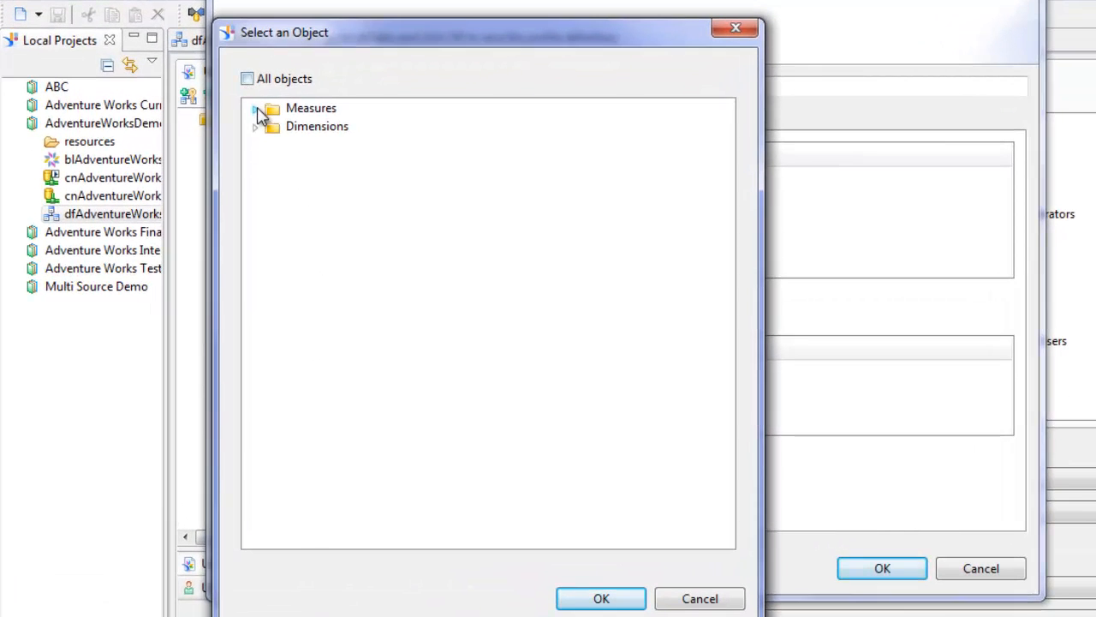
left_click(255, 108)
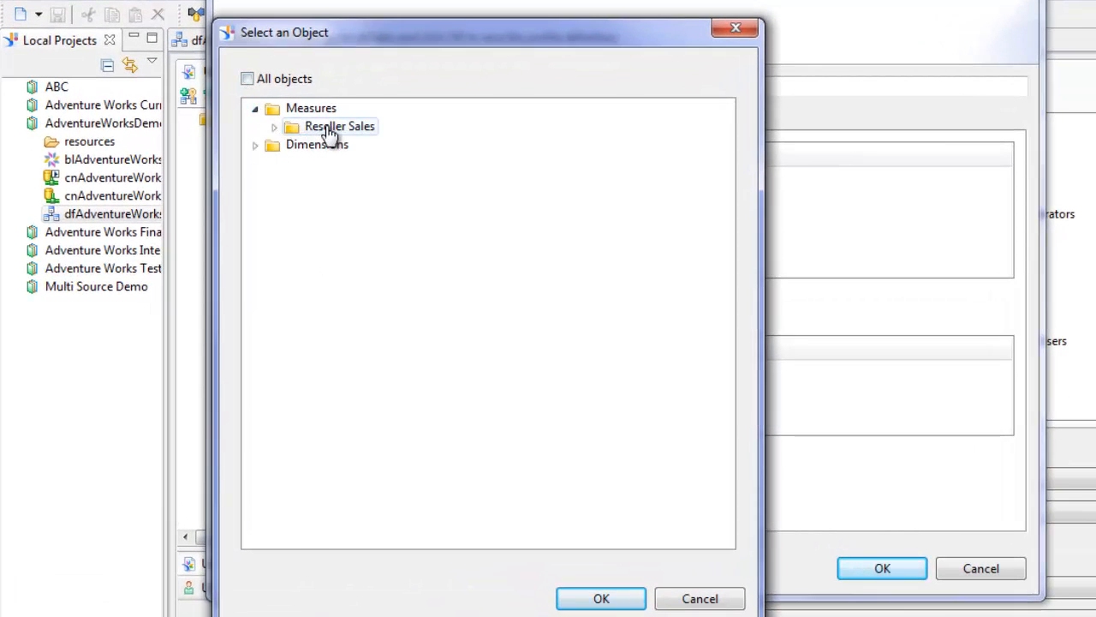
left_click(255, 146)
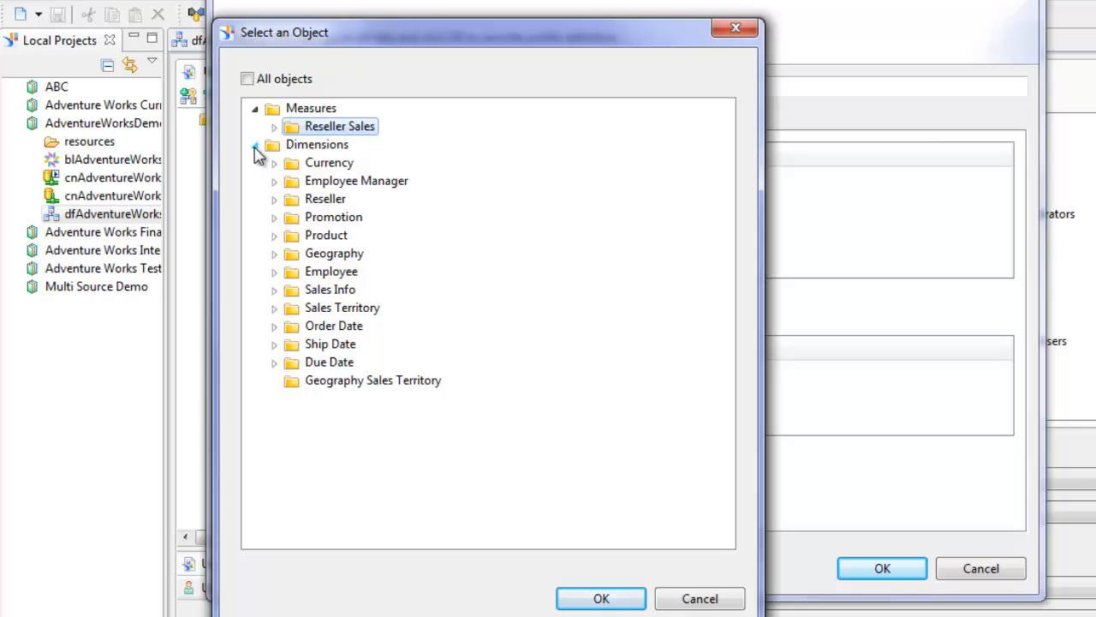
left_click(385, 381)
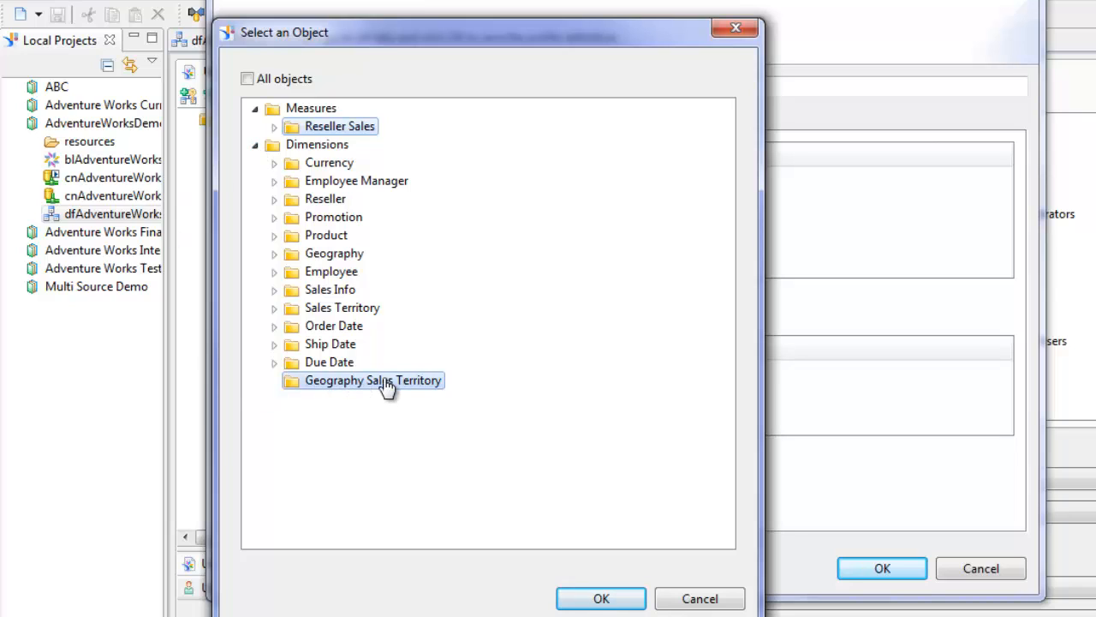
left_click(358, 332, "ctrl")
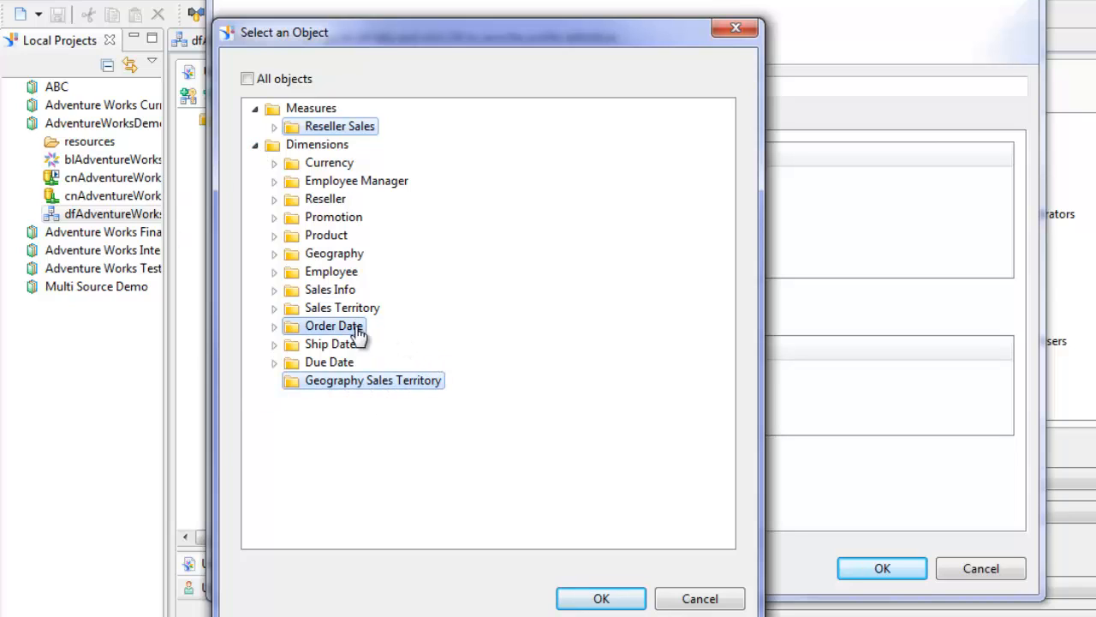
left_click(601, 597)
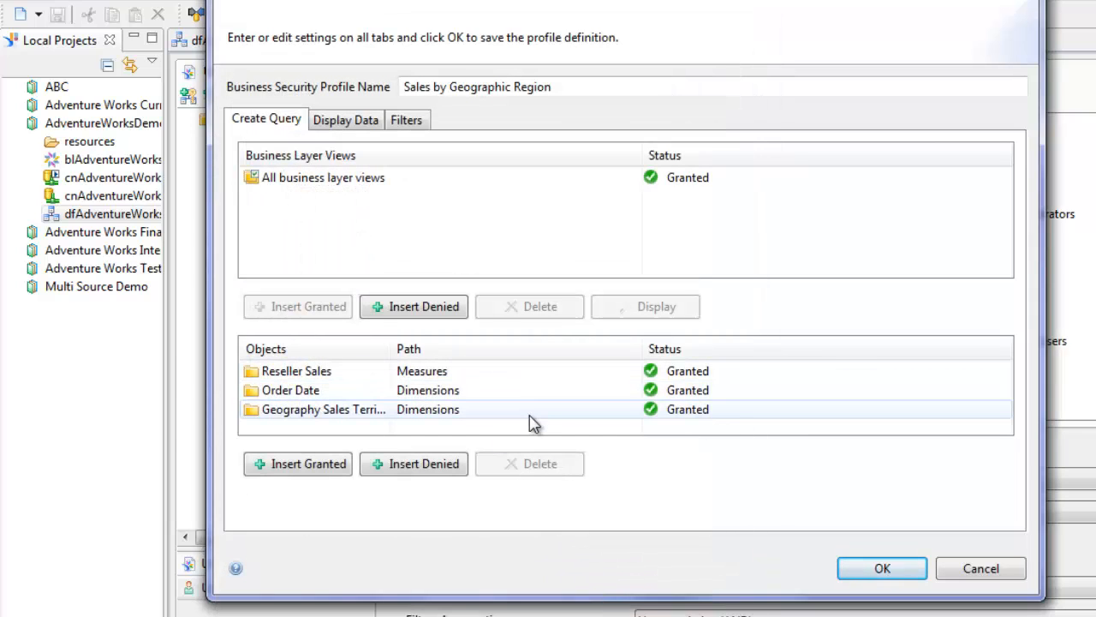
- Deny the dimension folders from Currency to Sales Territory, plus Ship Date and Due Date
left_click(408, 467)
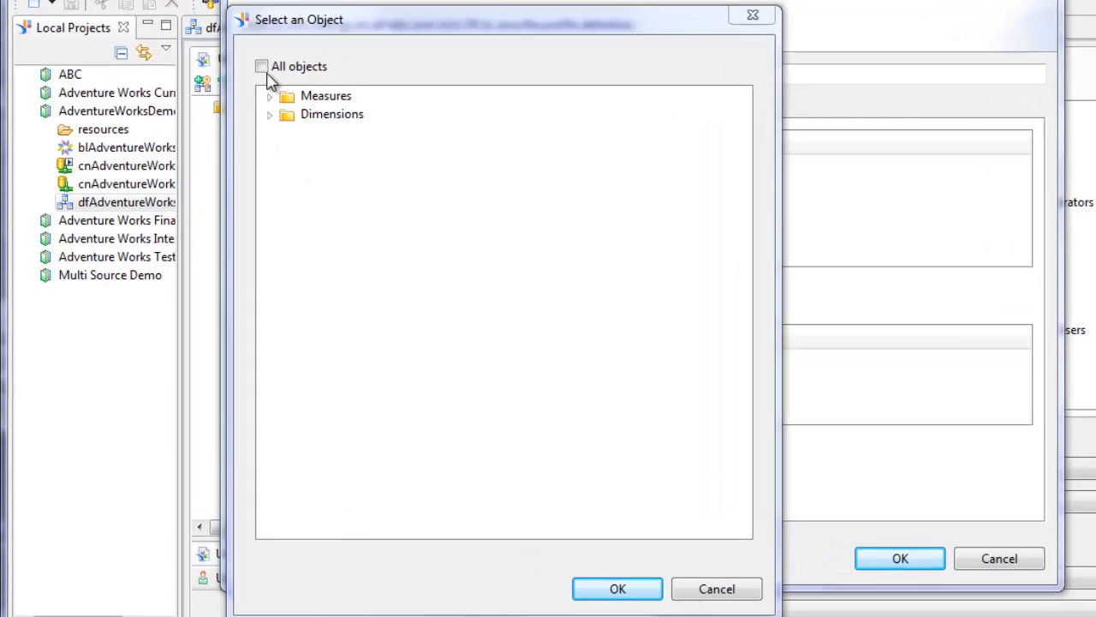
left_click(263, 69)
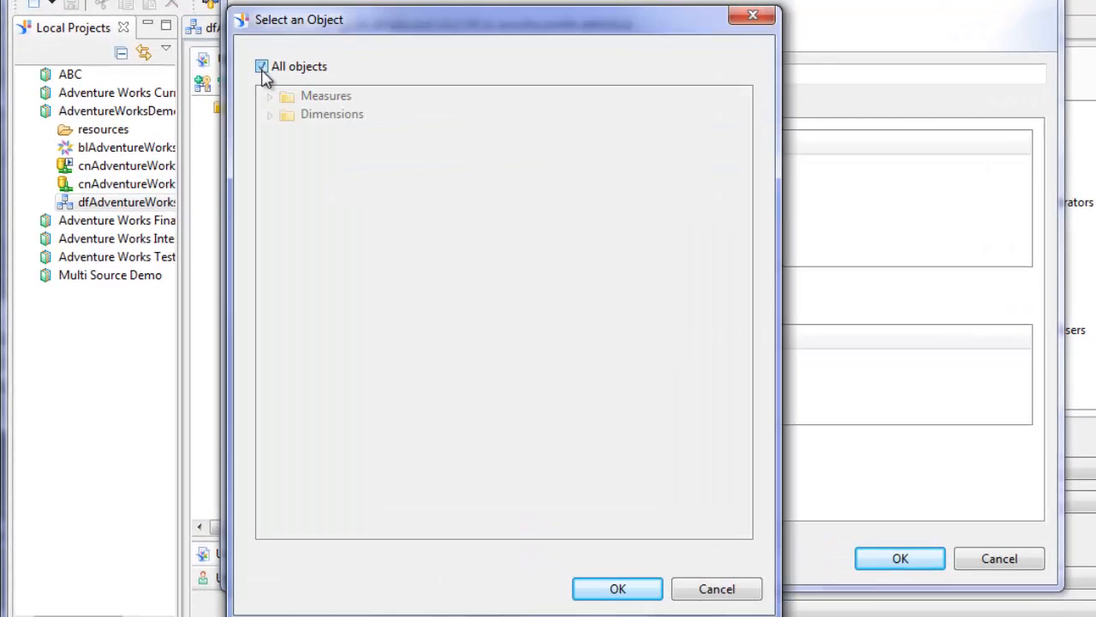
left_click(263, 70)
left_click(270, 115)
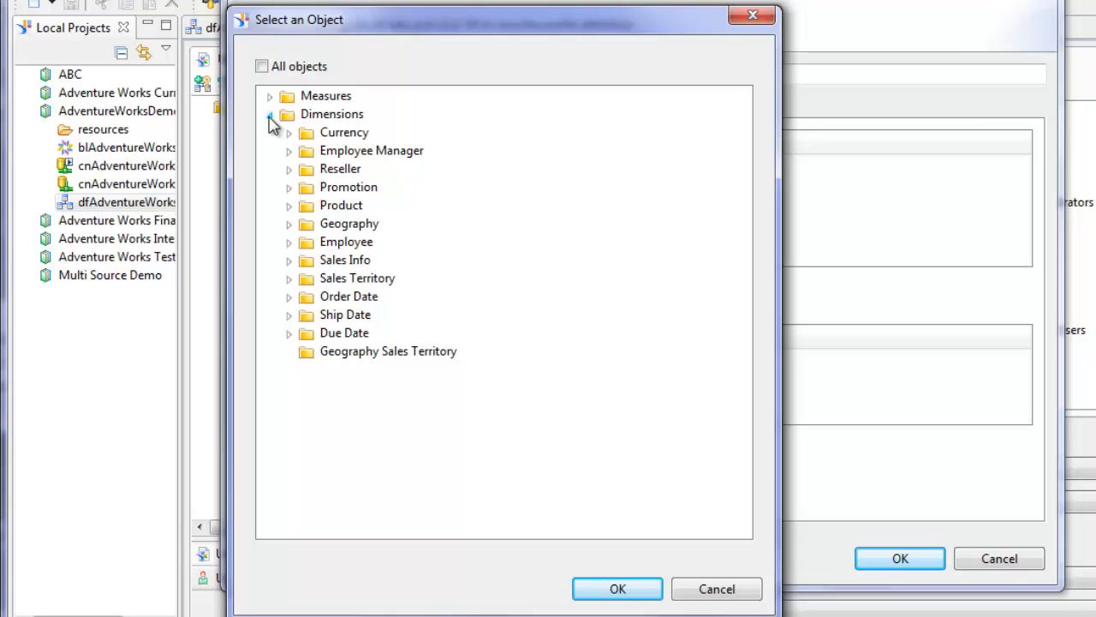
left_click(345, 133)
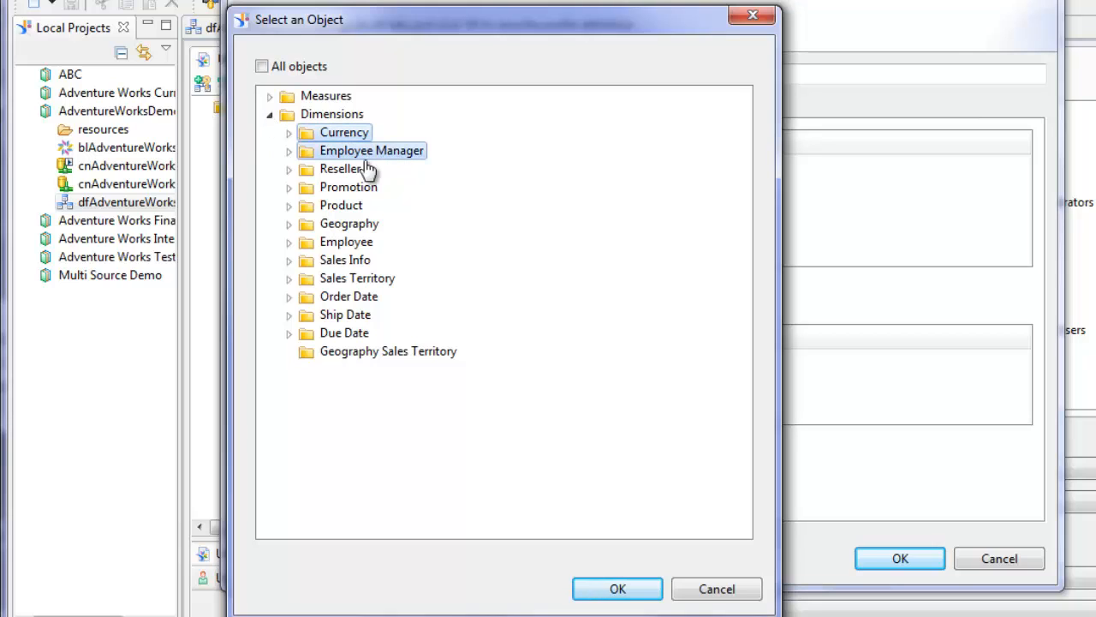
left_click_drag(366, 167, 378, 288)
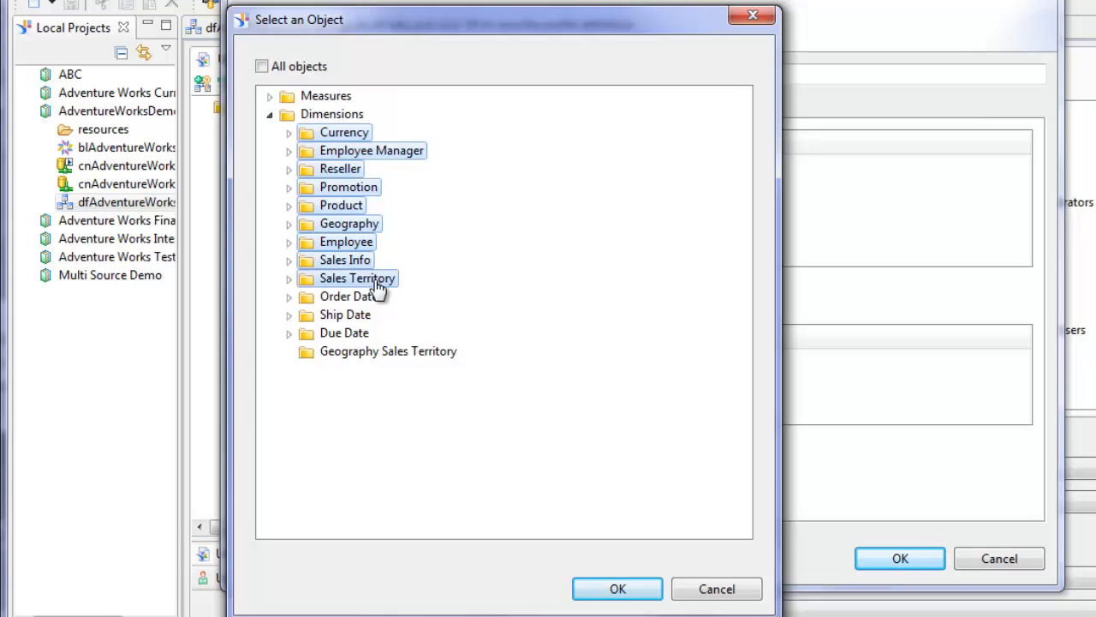
left_click(352, 318, "ctrl")
left_click(357, 333, "ctrl")
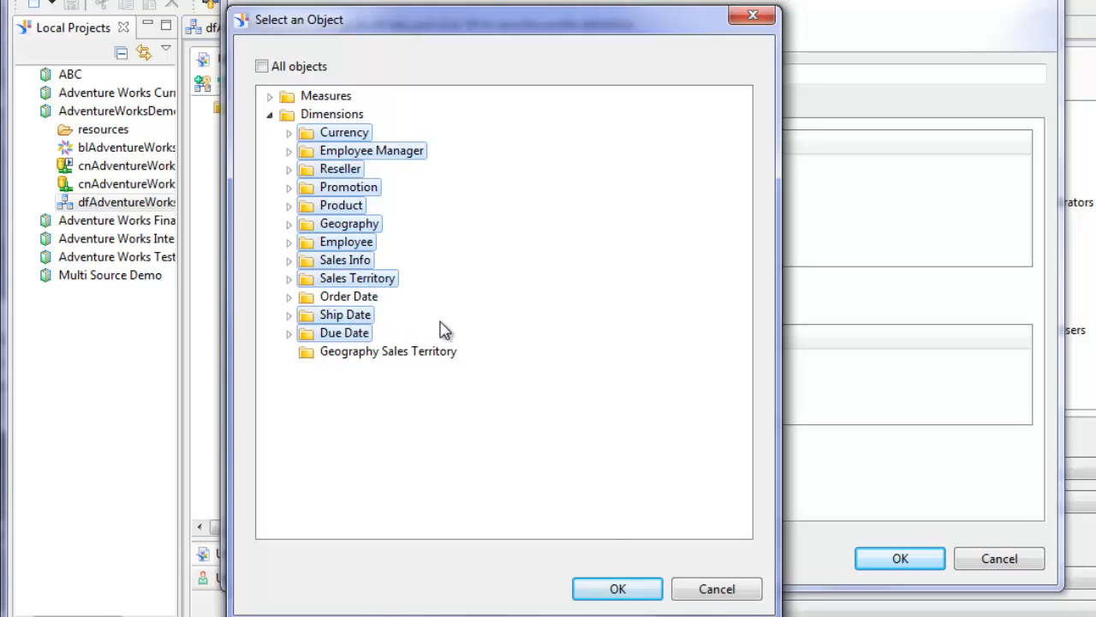
left_click(618, 588)
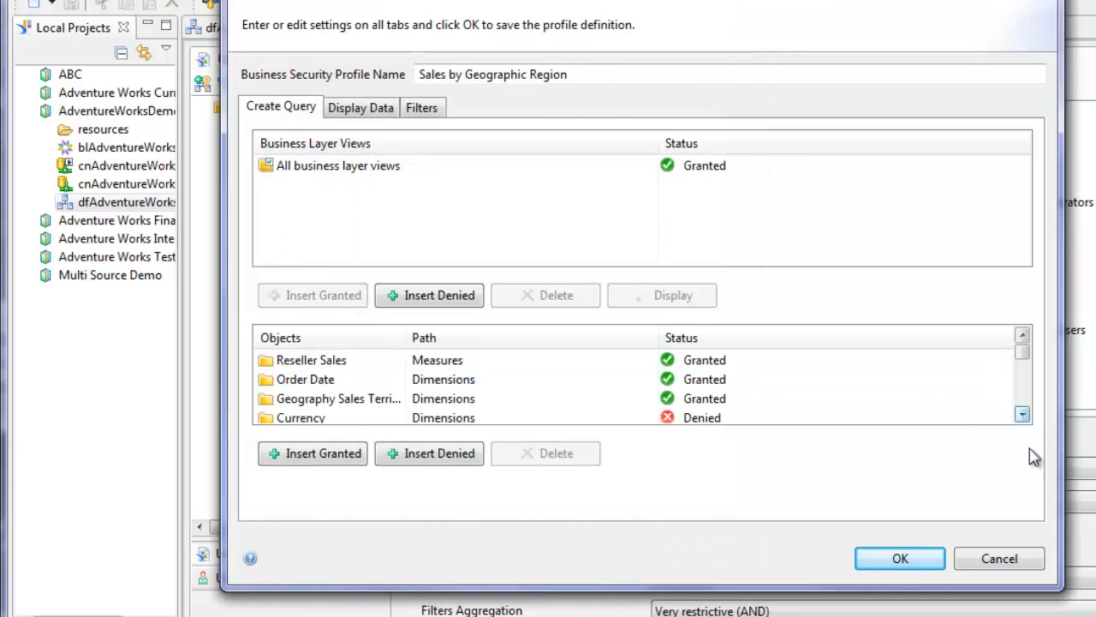
- Enlarge the profile window and save the Sales by Geographic Region profile
left_click_drag(1058, 590, 1066, 610)
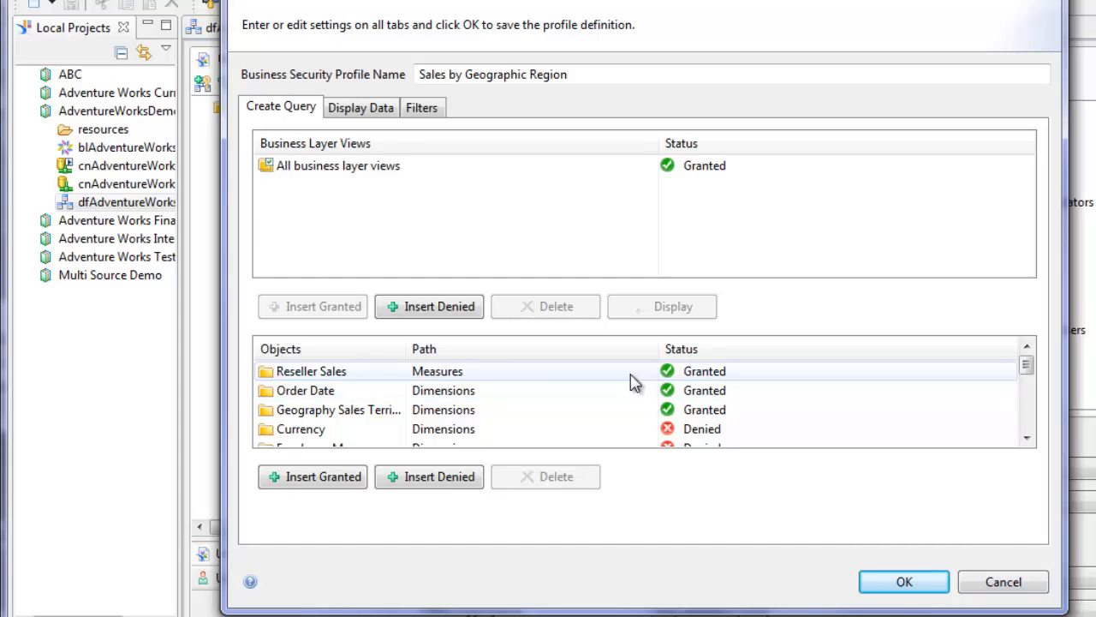
mouse_move(1030, 374)
left_mouse_down()
mouse_move(1031, 408)
mouse_move(1036, 364)
left_mouse_up()
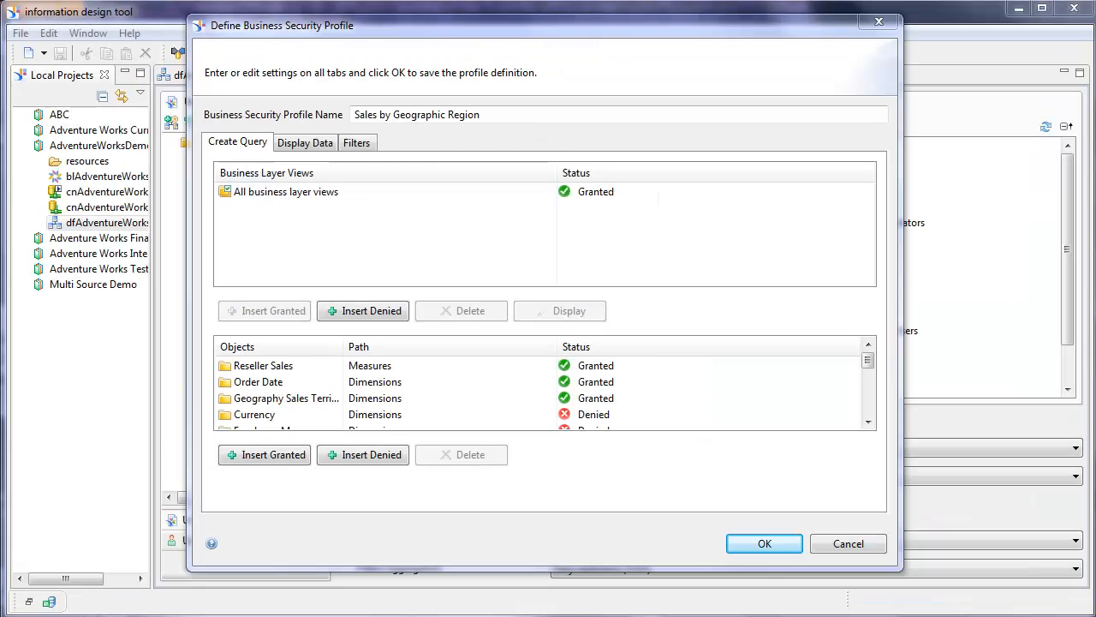
left_click(760, 545)
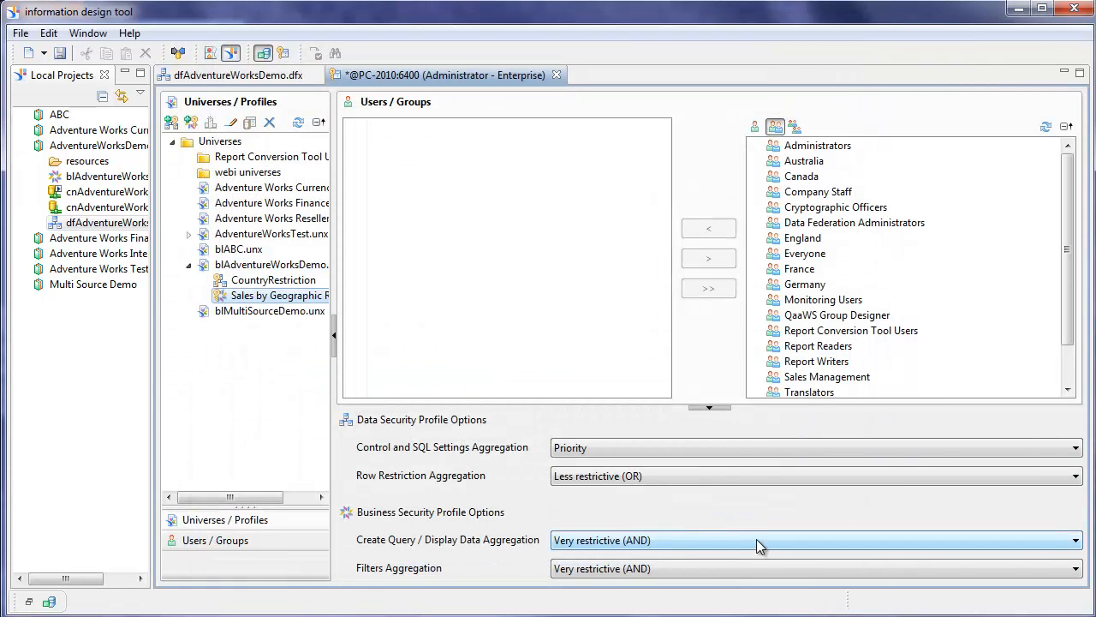
- Save the security changes and assign a user account to the profile from the Users list
left_click(58, 54)
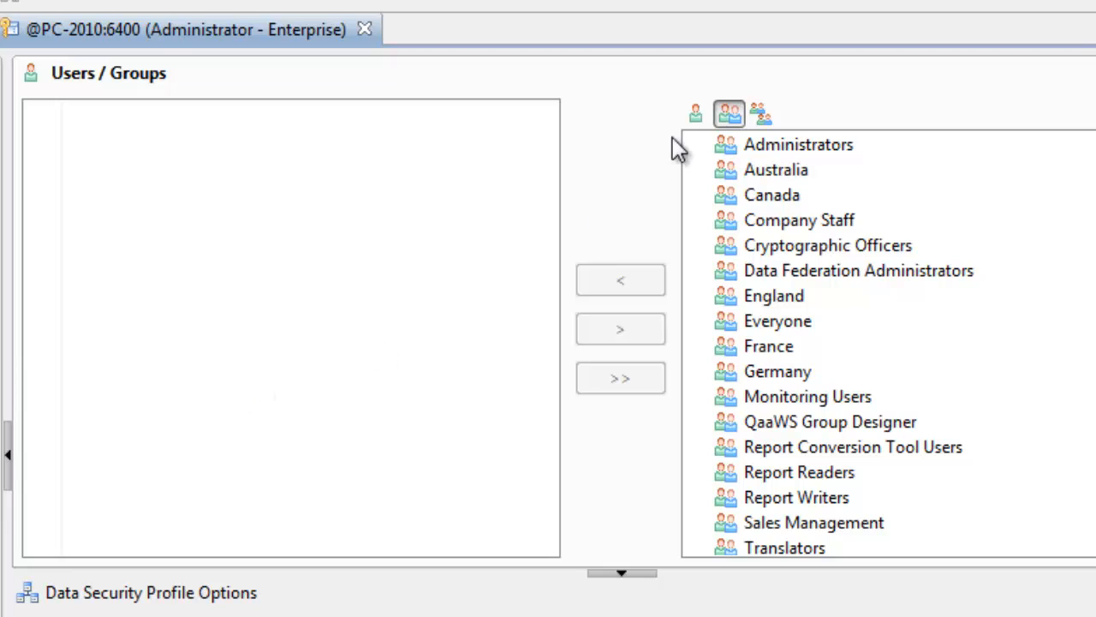
left_click(695, 113)
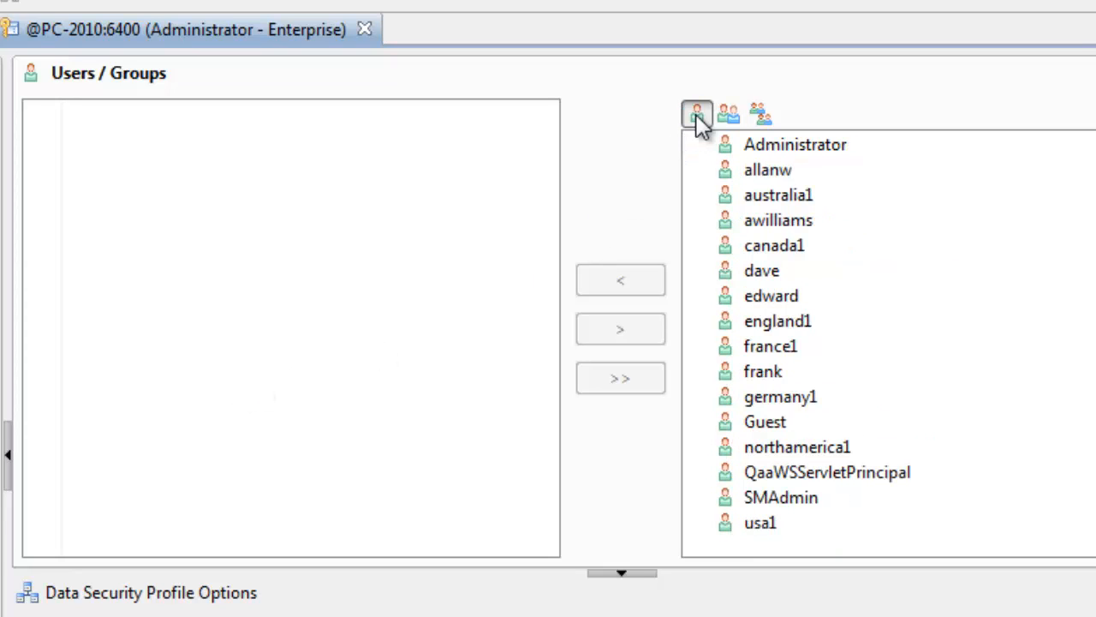
left_click(764, 374)
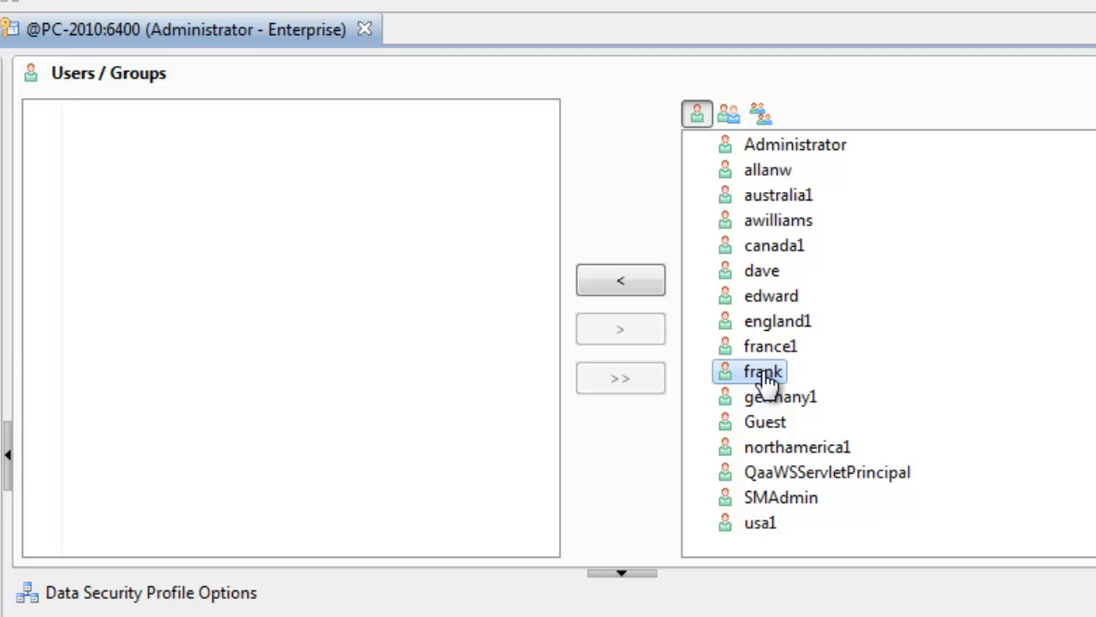
left_click(625, 276)
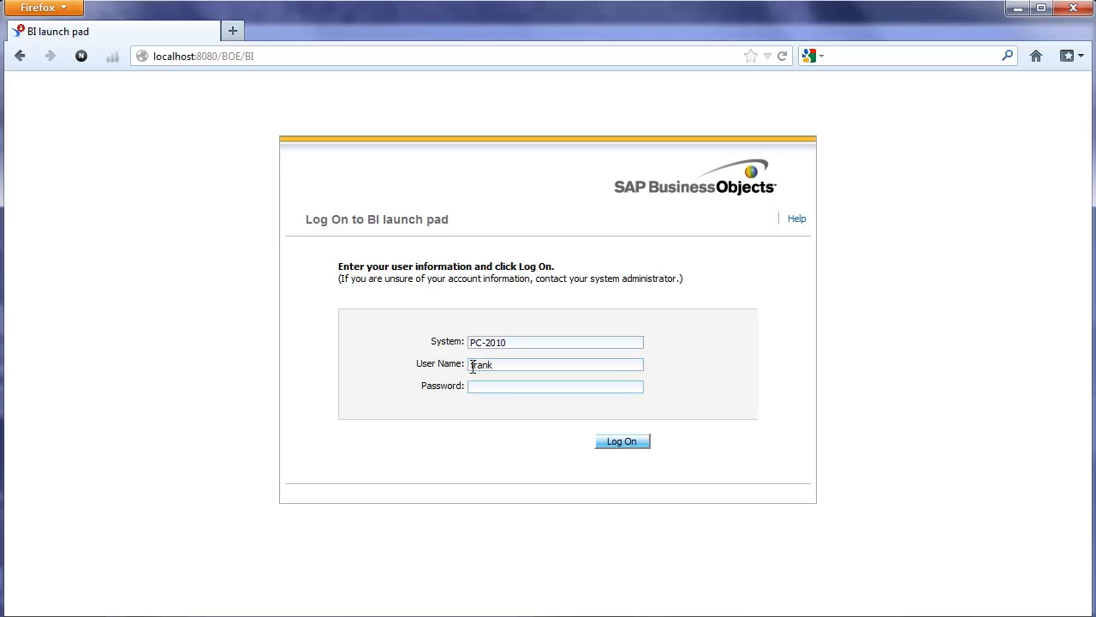
- Enter the demo user's password in the Log On form and submit it
type("•••••")
key("Return")
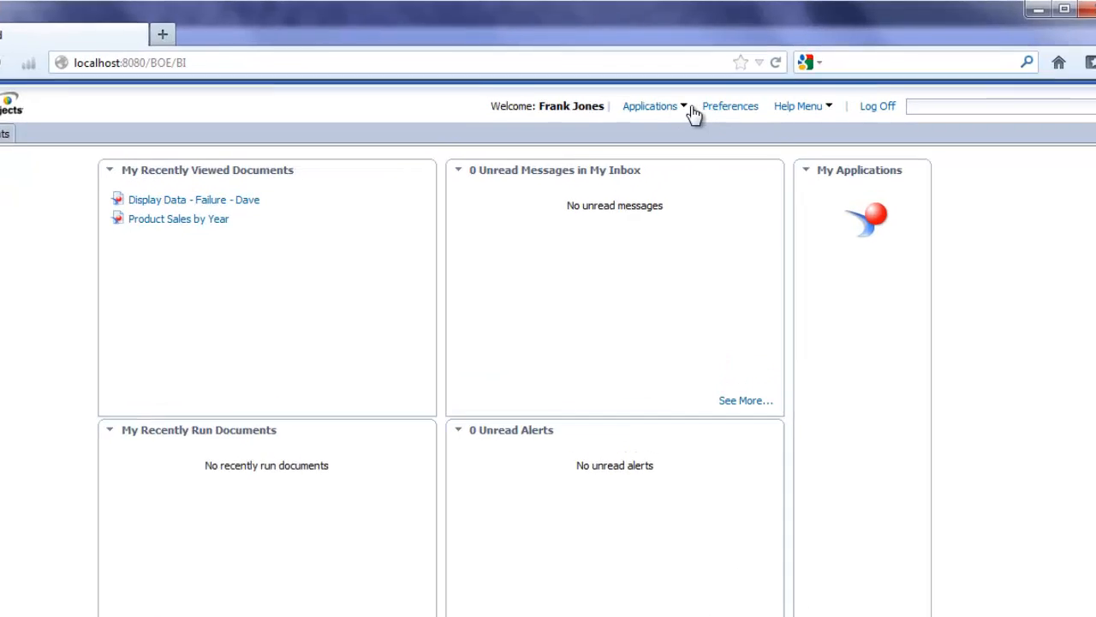
- Launch Web Intelligence and create a new document on the blAdventureWorksDemo.unx universe
left_click(699, 95)
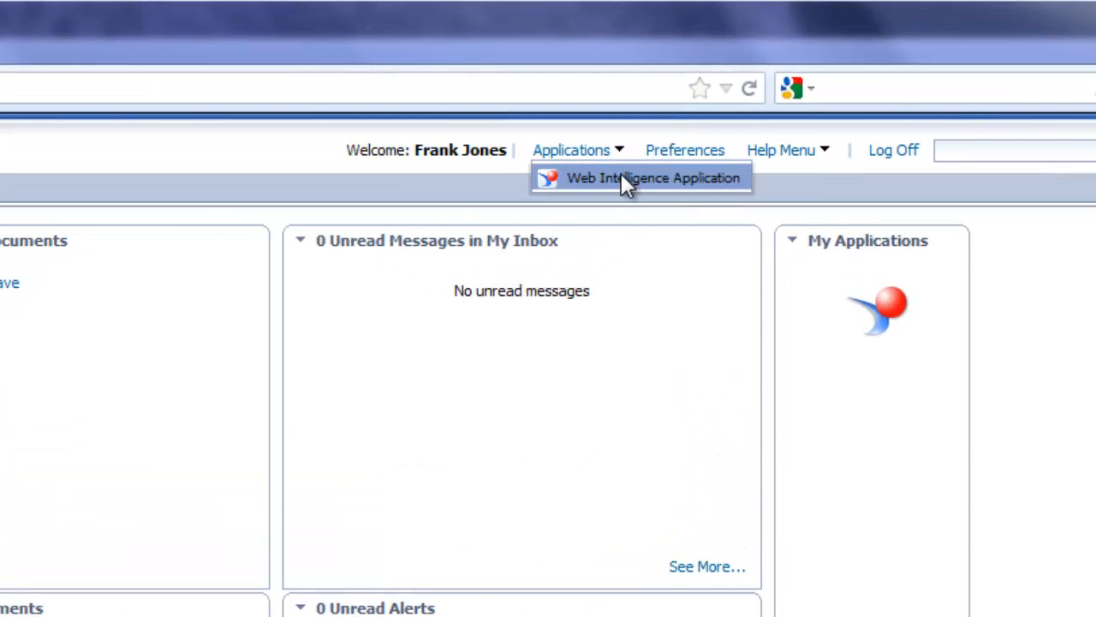
left_click(626, 181)
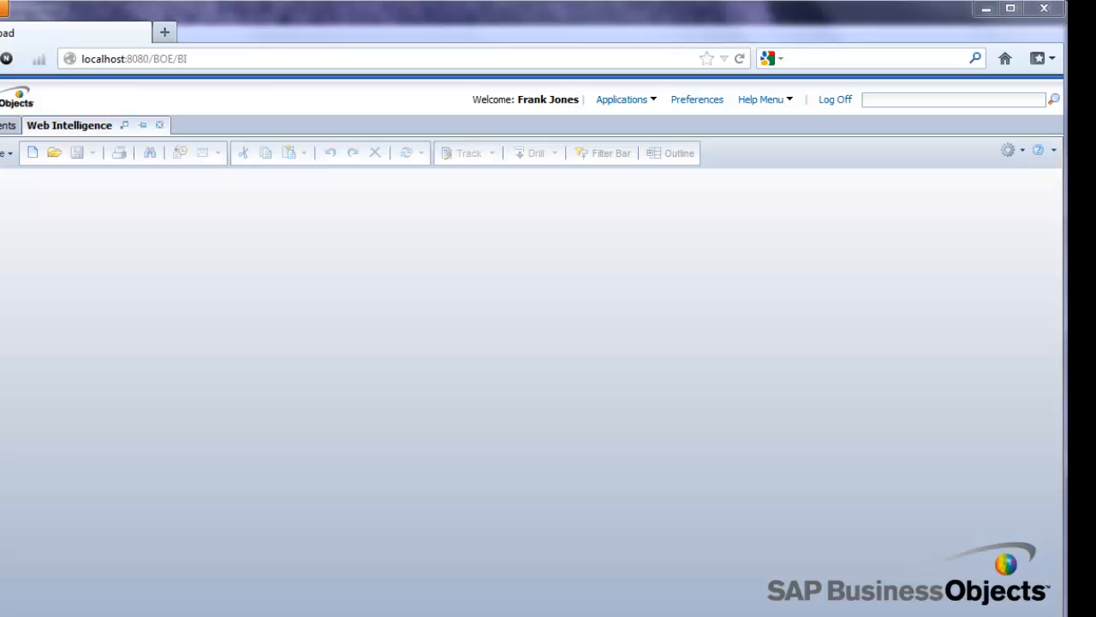
left_click(32, 154)
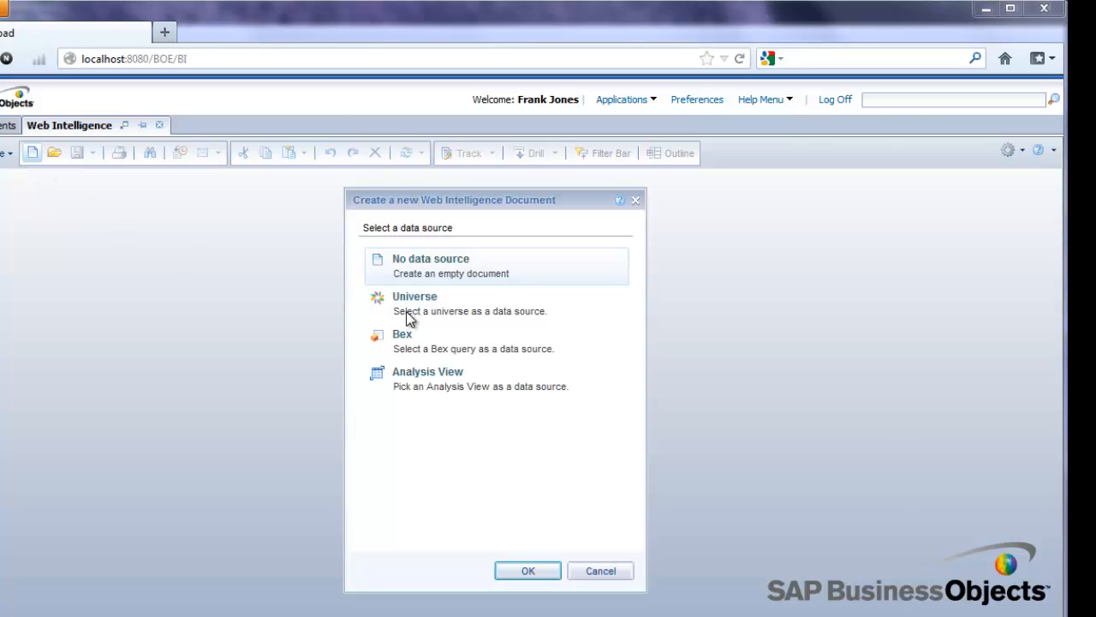
left_click(432, 311)
left_click(529, 572)
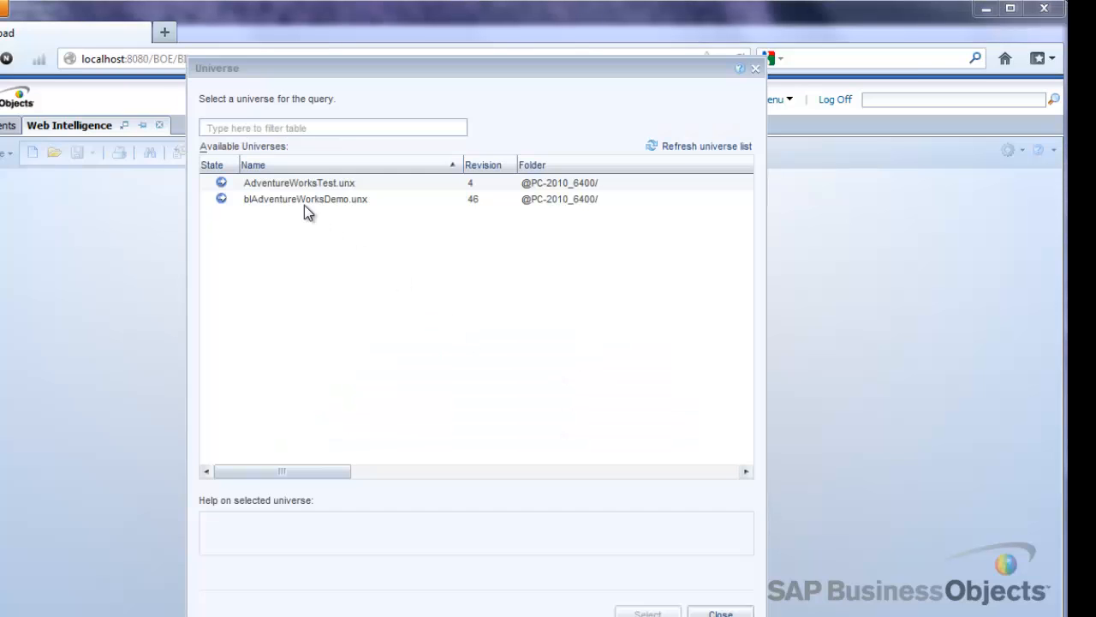
left_click(298, 201)
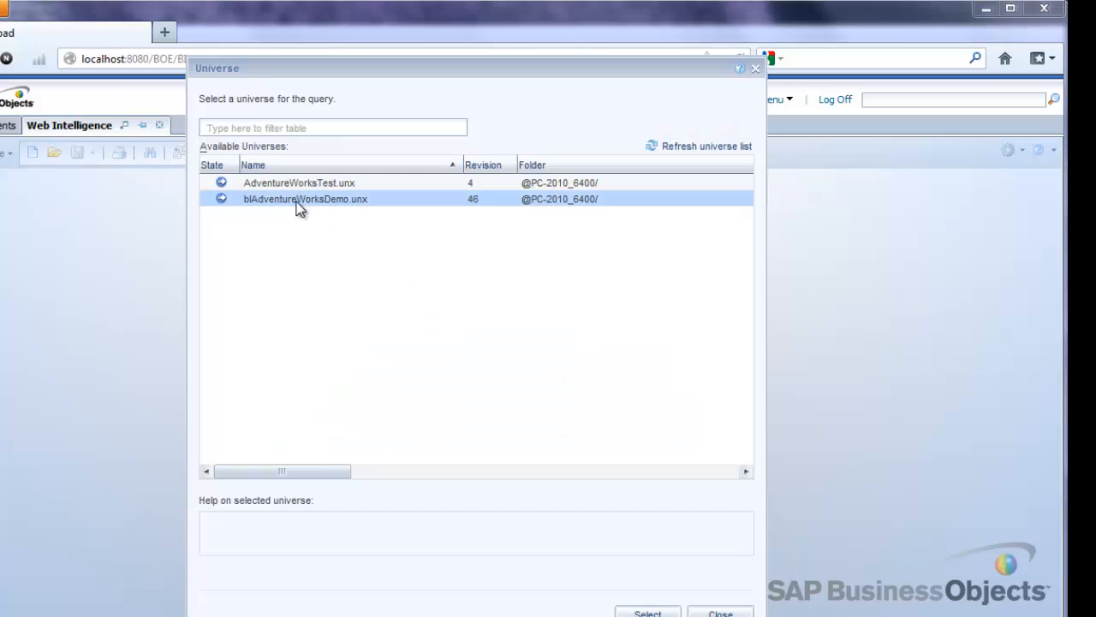
left_click(647, 613)
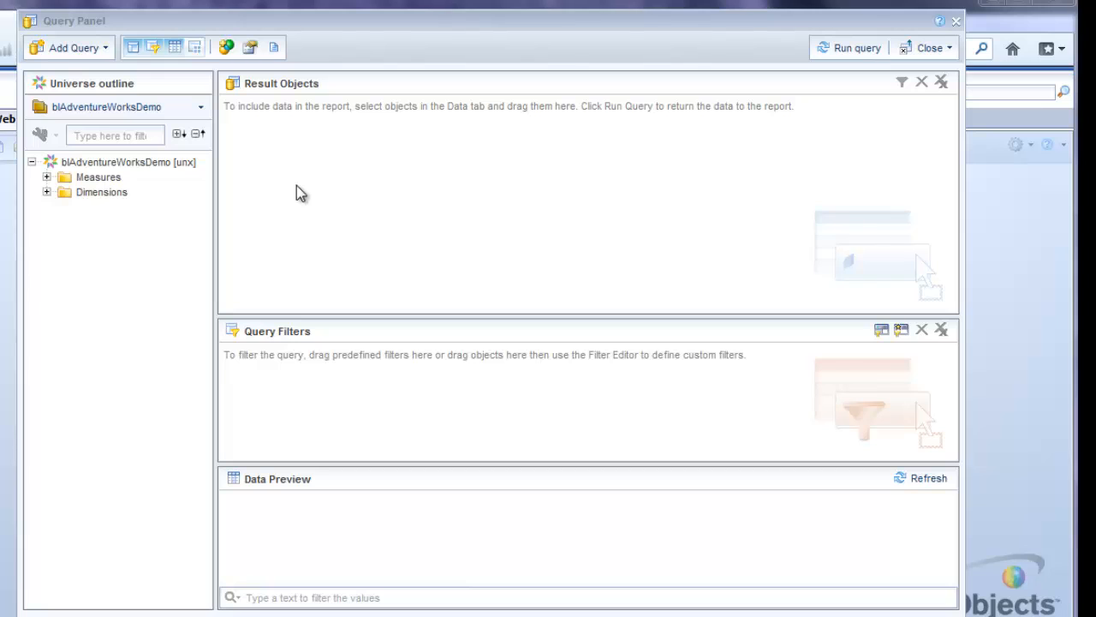
- Add Sales Territory Country, Calendar Year and Sales Amount to the query's result objects
left_click(47, 176)
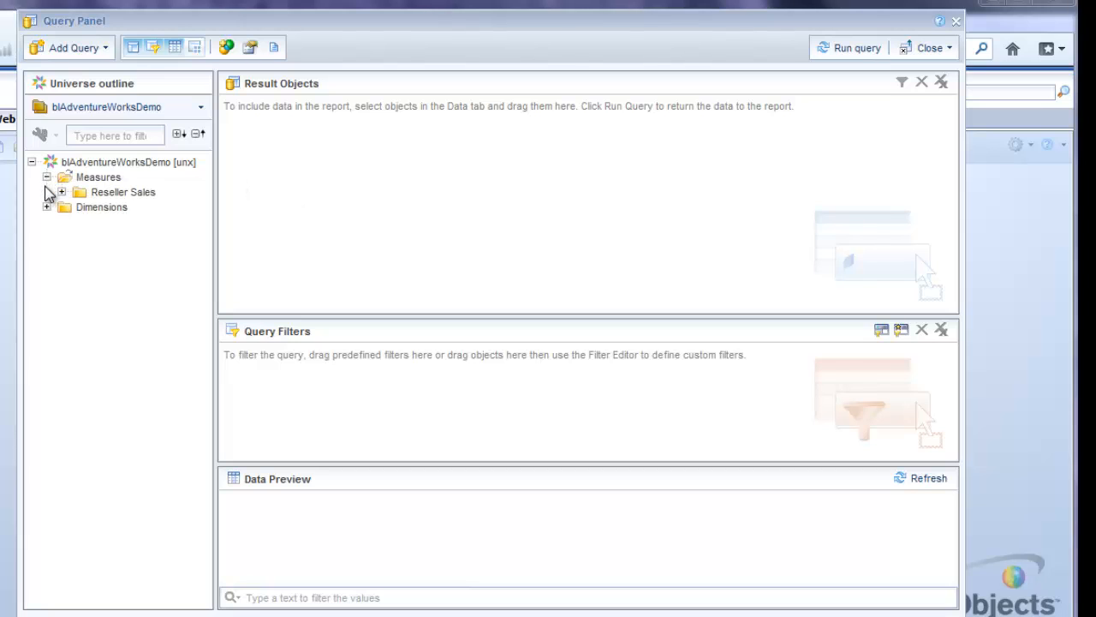
left_click(103, 196)
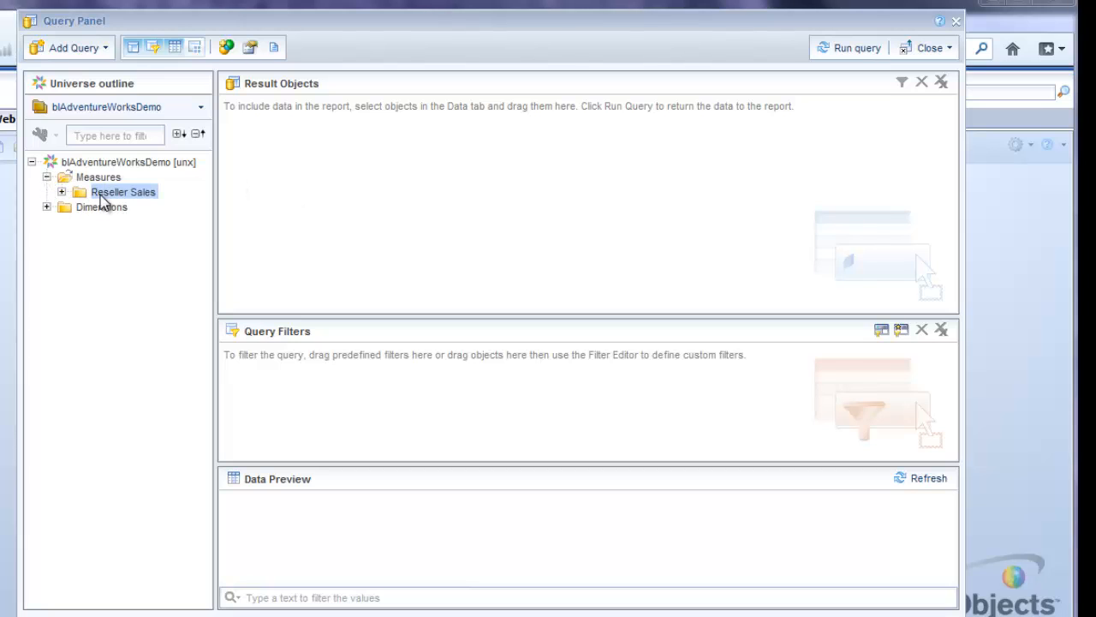
left_click(47, 208)
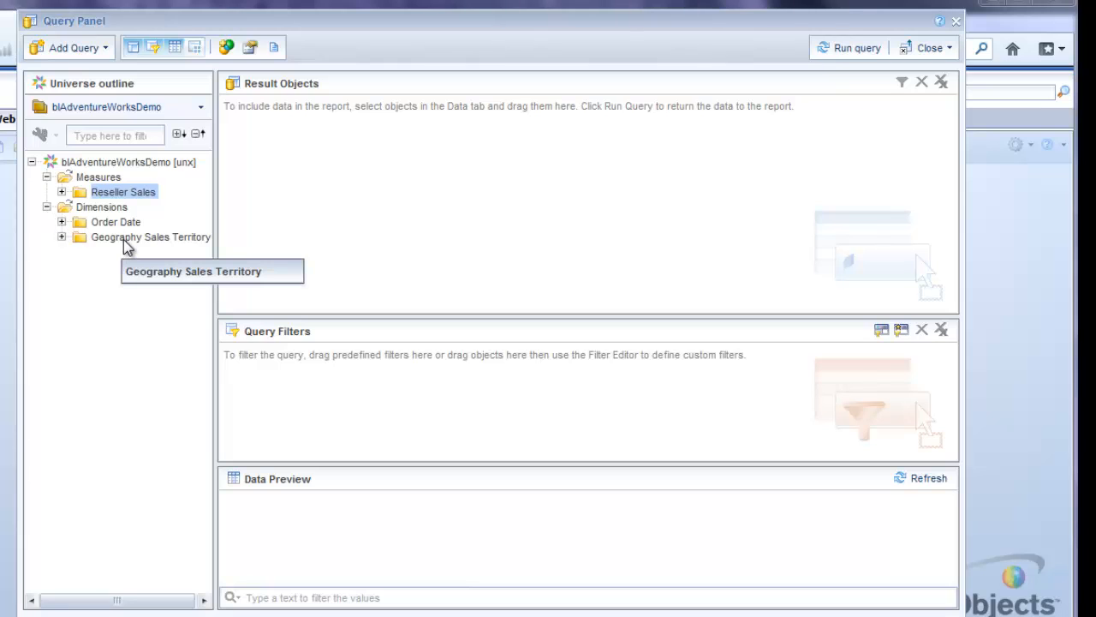
left_click(61, 238)
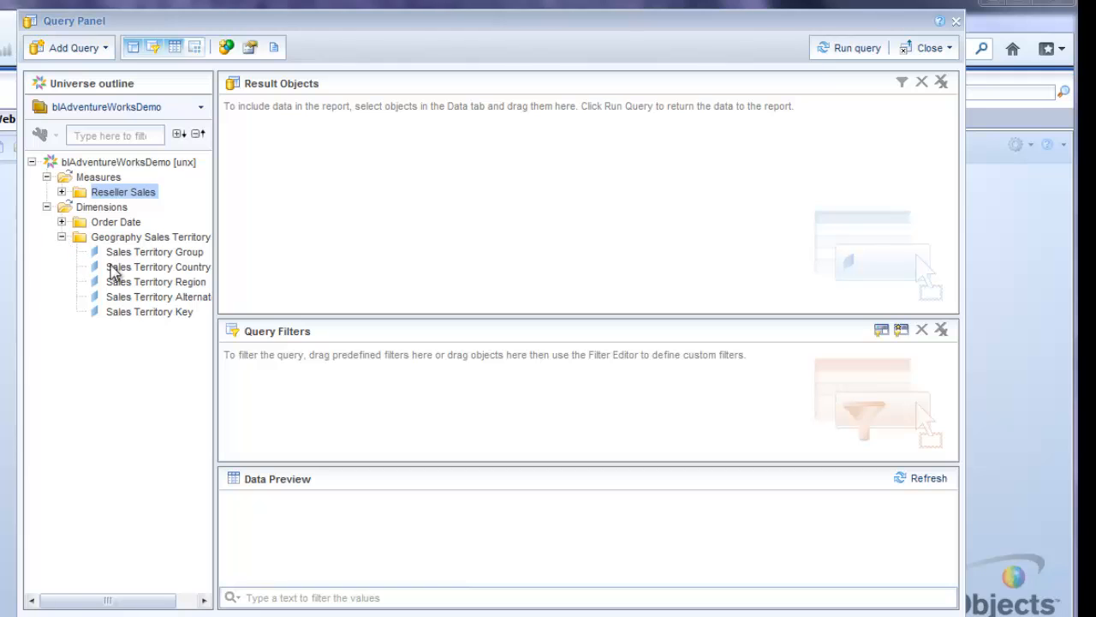
left_click_drag(150, 267, 317, 182)
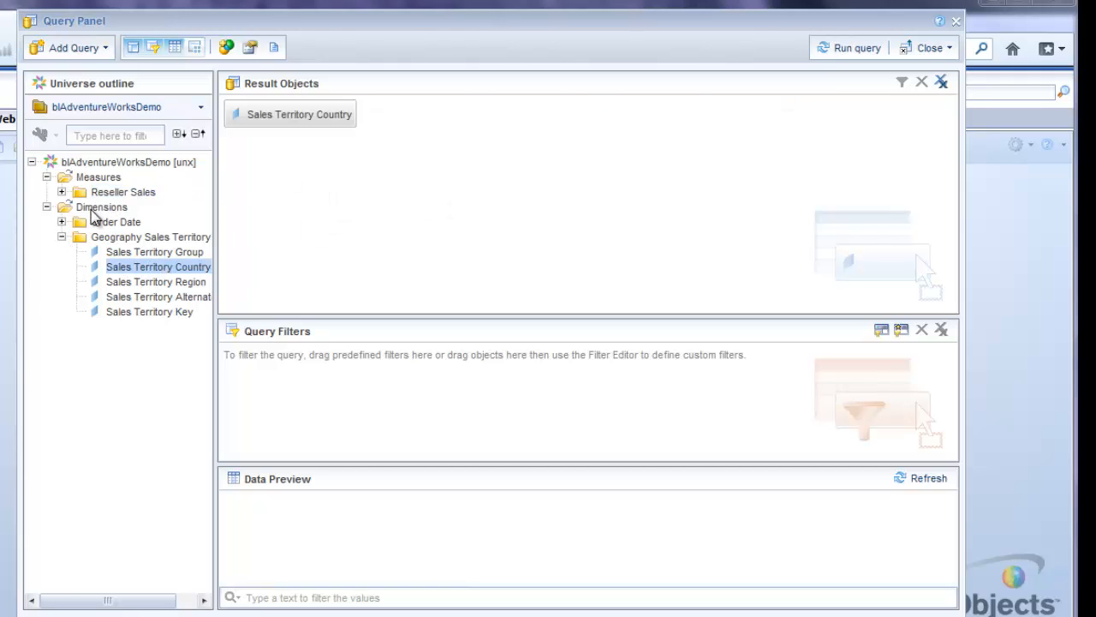
left_click(61, 222)
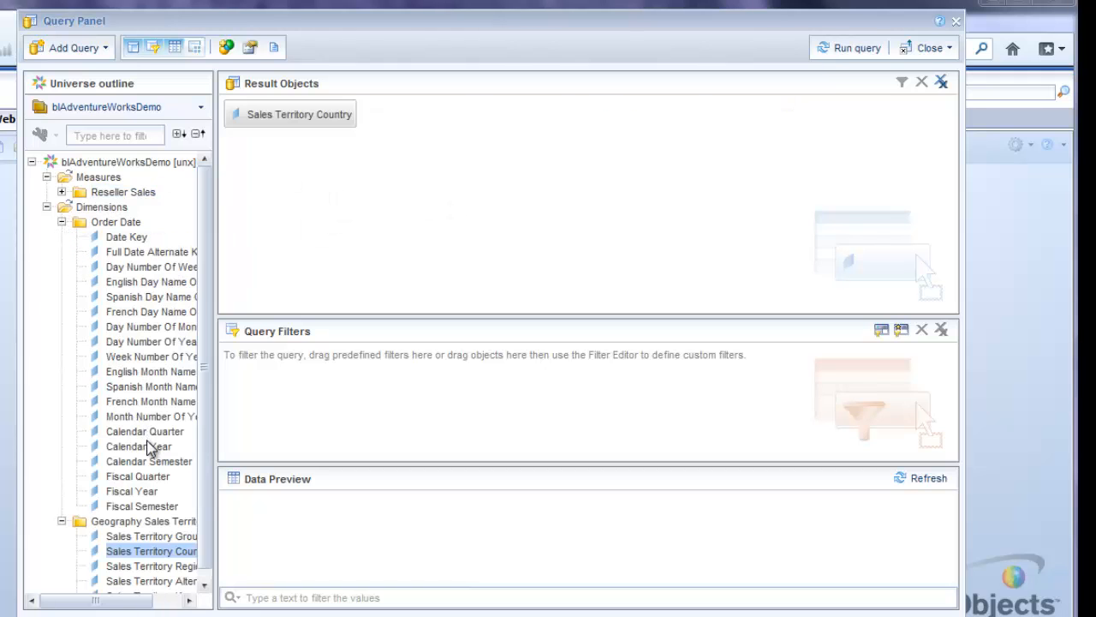
left_click_drag(151, 446, 433, 167)
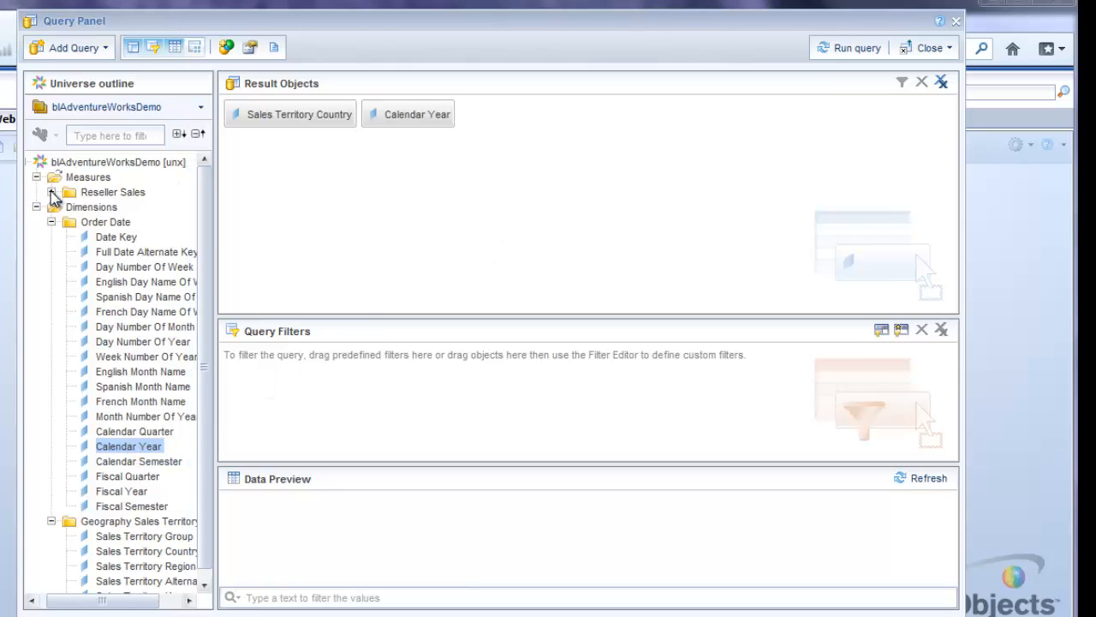
left_click(52, 192)
left_click(124, 224)
left_click_drag(126, 233, 535, 133)
- Run the query and dismiss the refresh and profile permission error messages
left_click(850, 52)
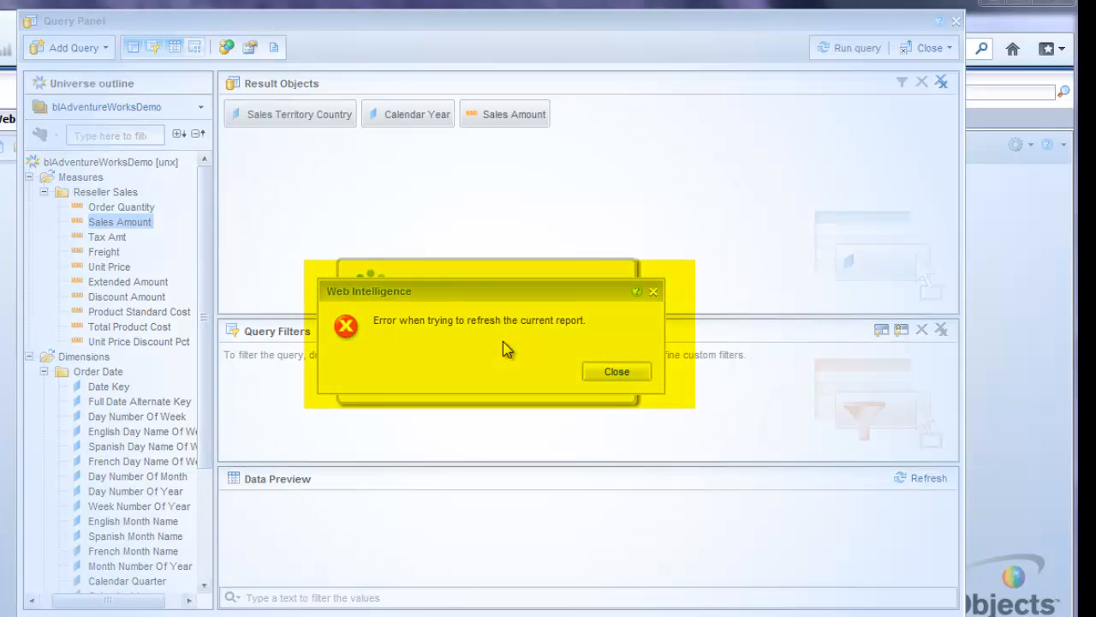
left_click(616, 372)
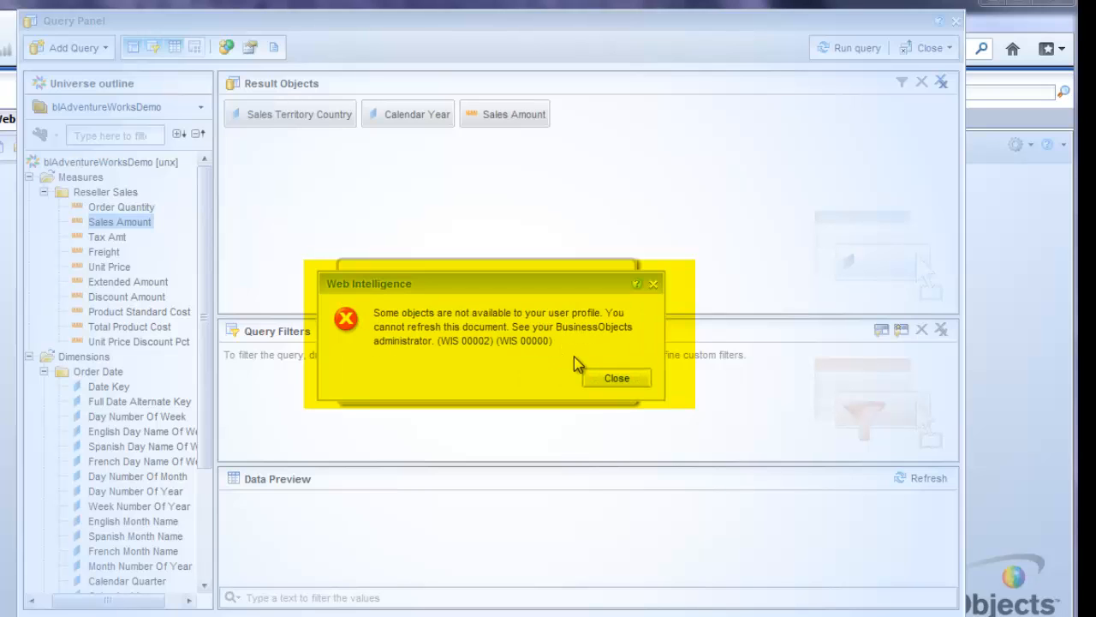
left_click(619, 380)
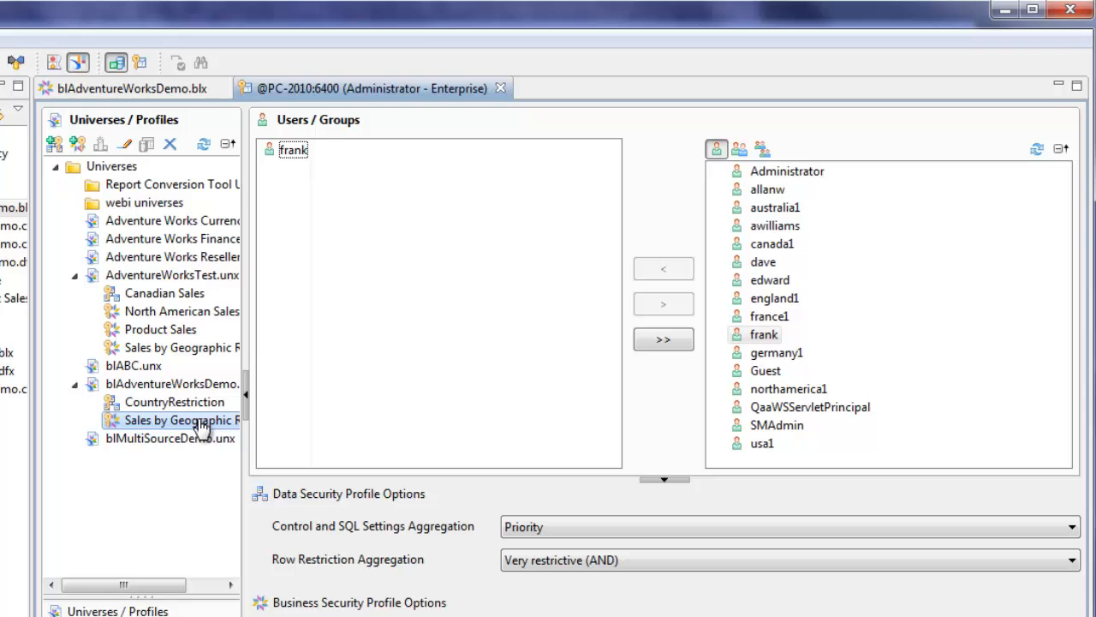
- Open the Sales by Geographic Region profile and review its display data and query permissions
double_click(199, 425)
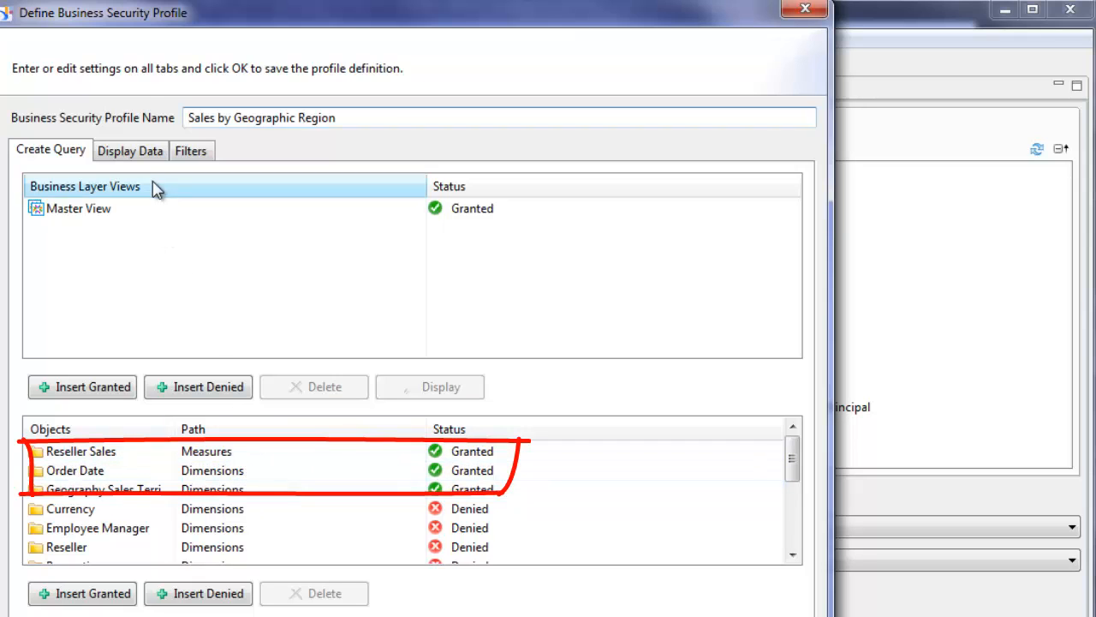
left_click(140, 152)
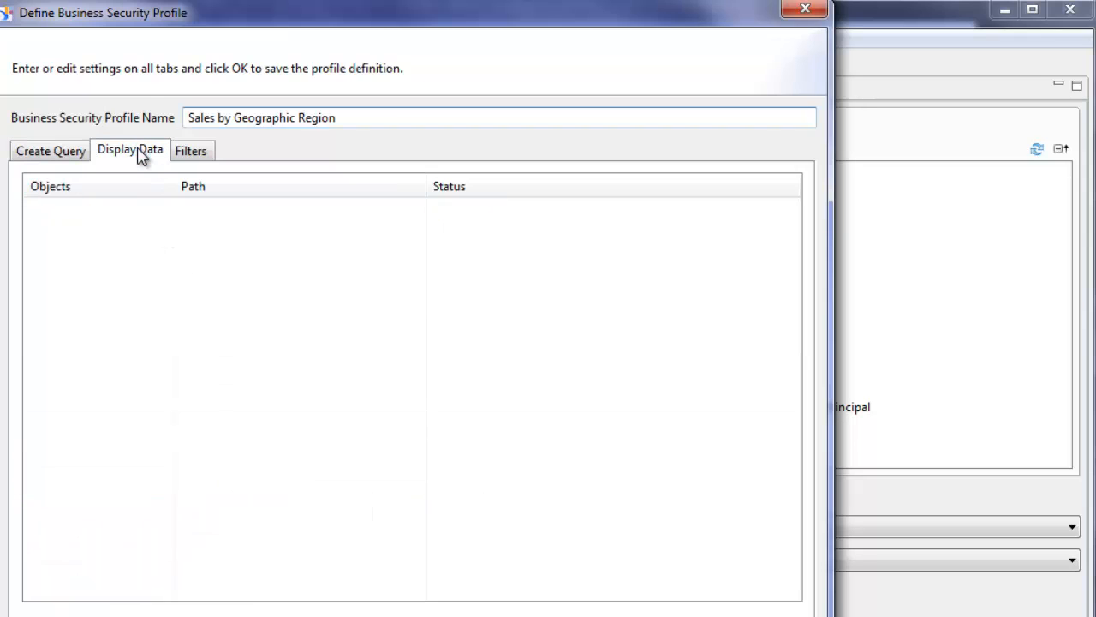
left_click(60, 155)
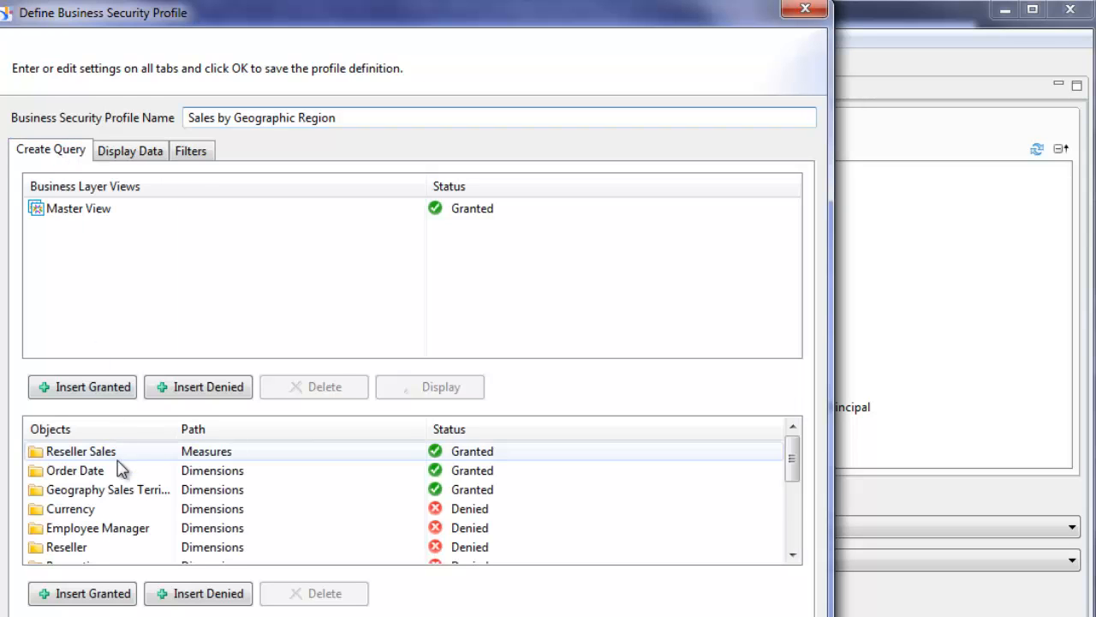
left_click(141, 150)
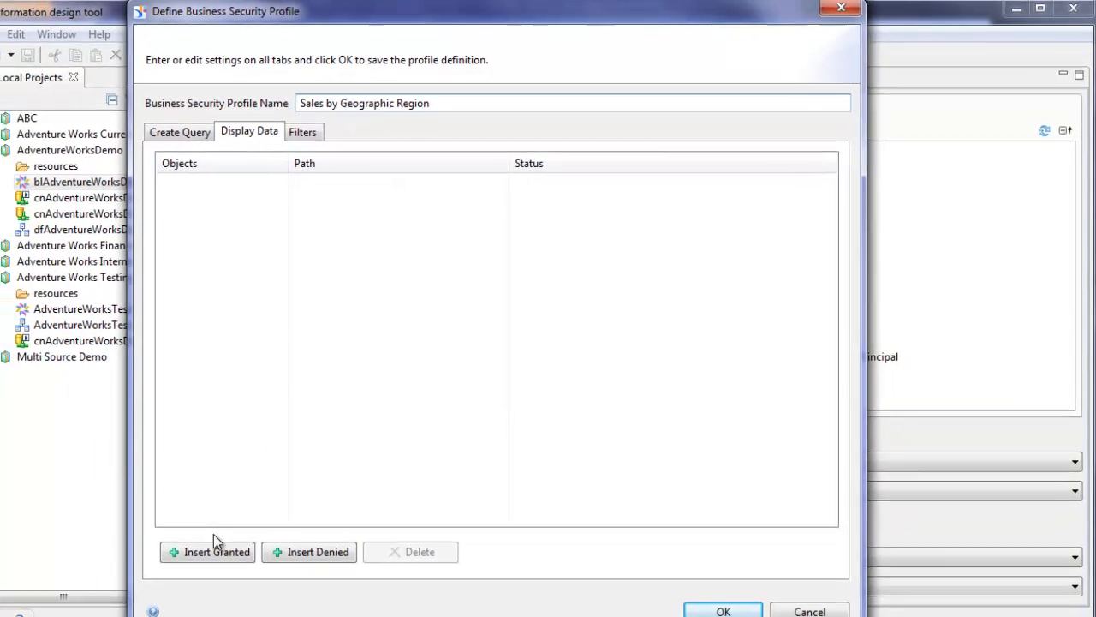
- Grant display data on Reseller Sales, Order Date and Geography Sales Territory, and confirm the profile
left_click(230, 540)
left_click(193, 135)
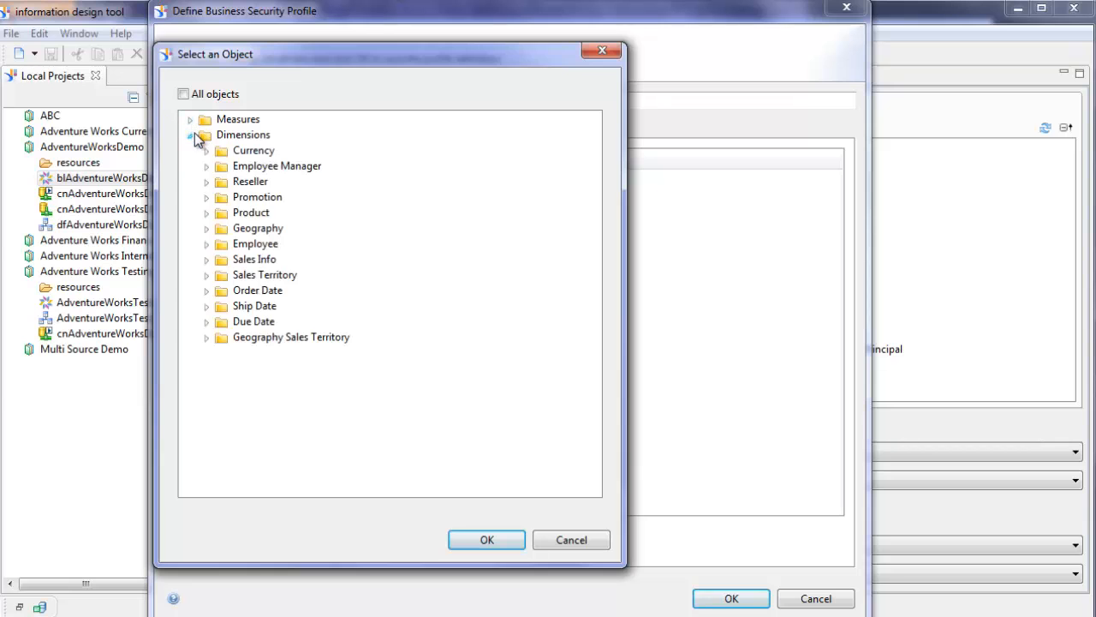
left_click(190, 120)
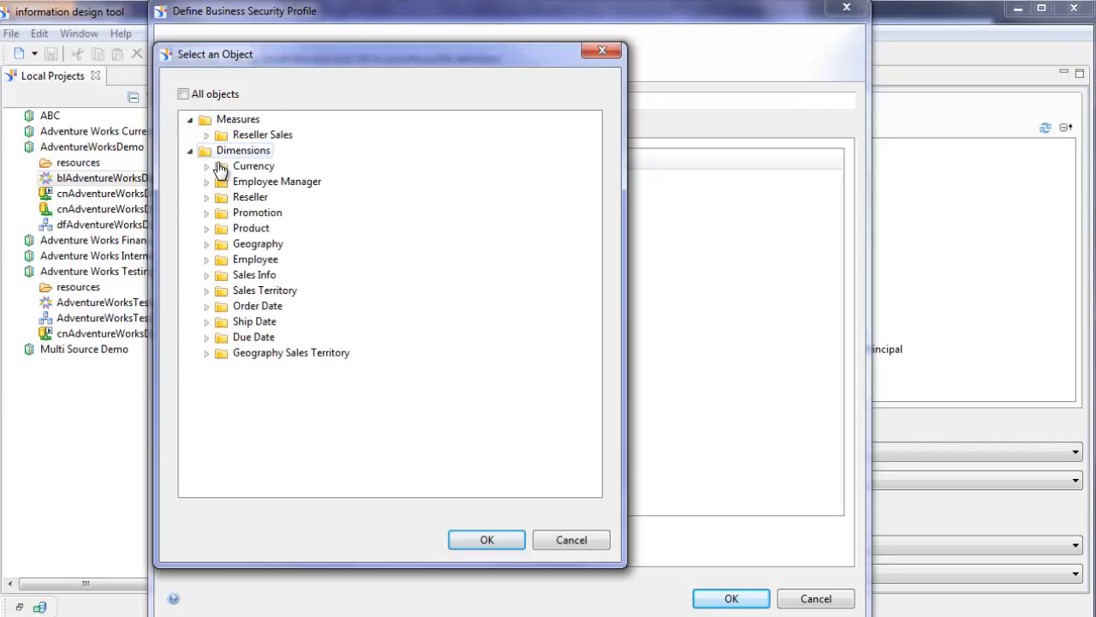
left_click(254, 137)
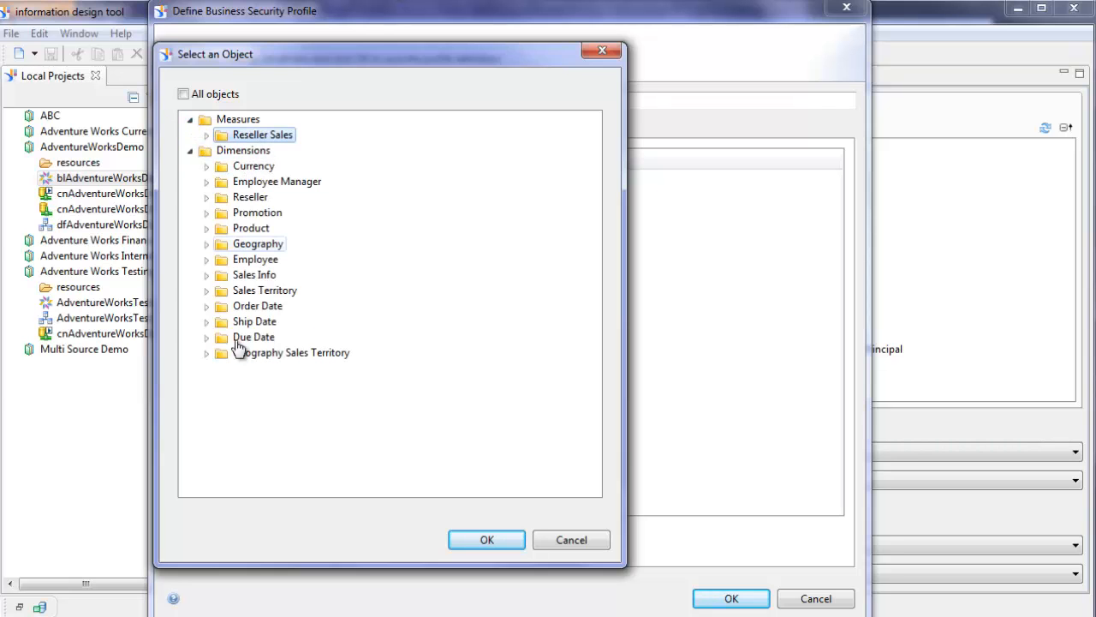
left_click(267, 307, "ctrl")
left_click(286, 353, "ctrl")
left_click(486, 539)
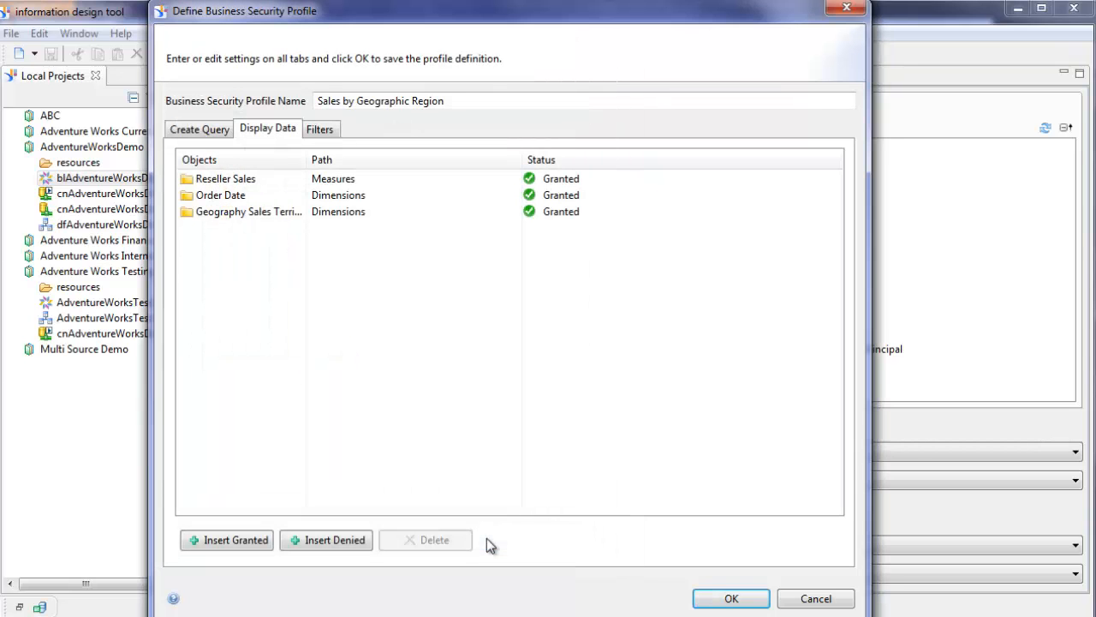
left_click(724, 598)
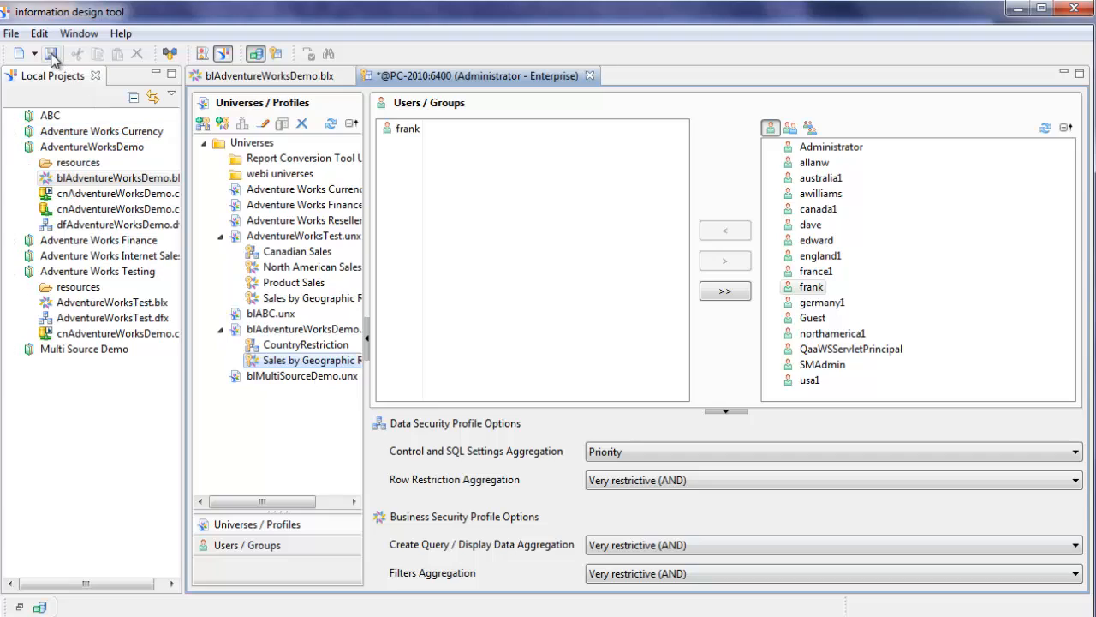
- Save the security editor changes, discard the open query, and log off the launch pad
left_click(51, 54)
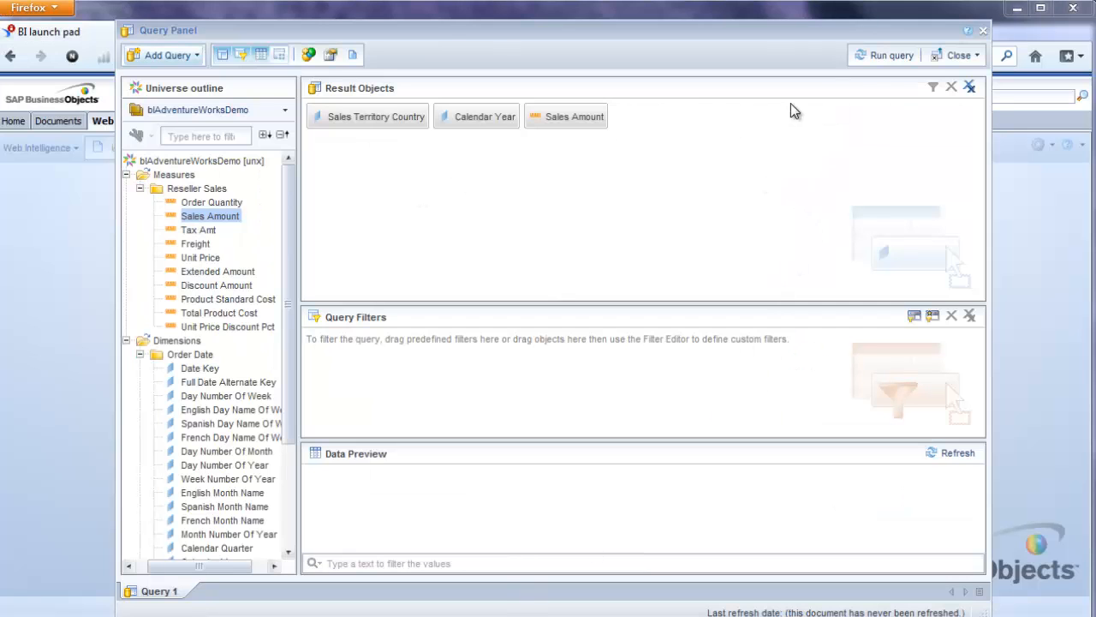
left_click(982, 31)
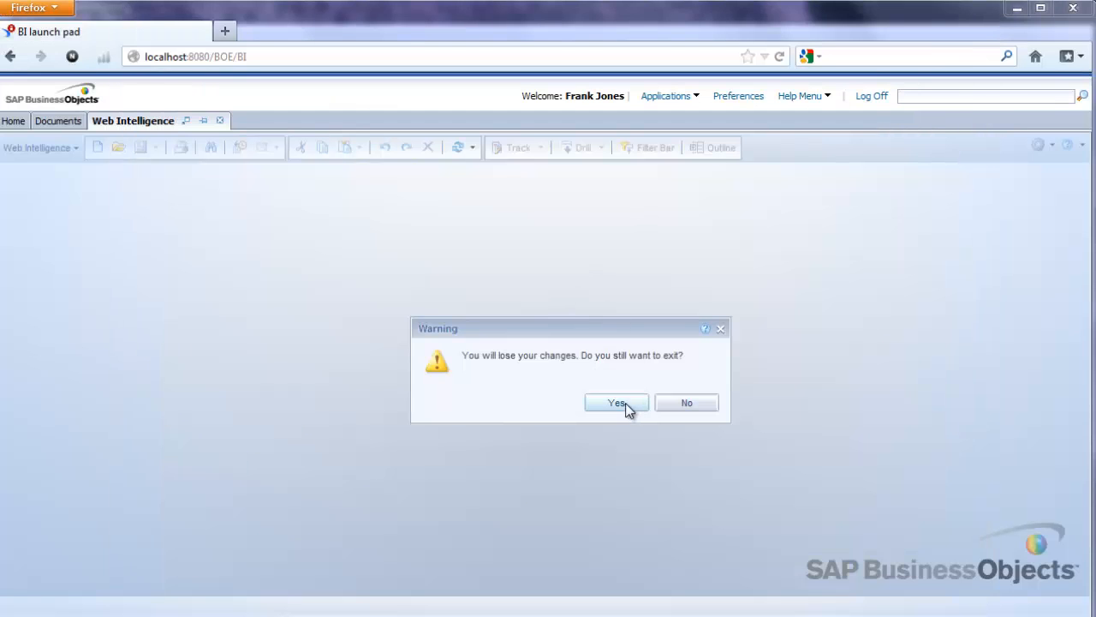
left_click(622, 399)
left_click(872, 96)
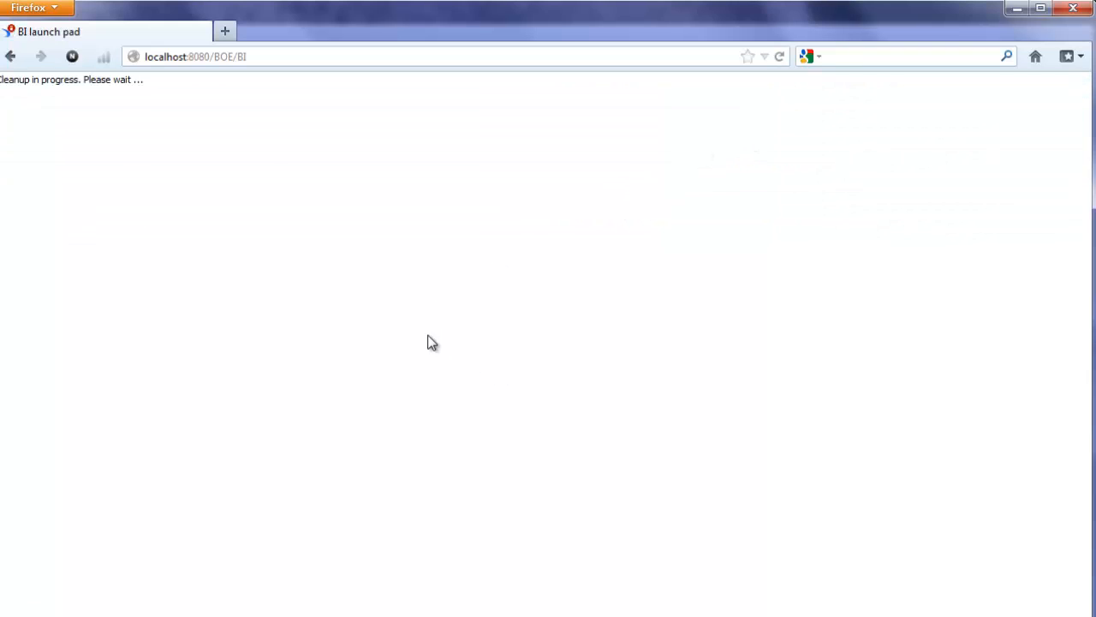
- Log back on to BI launch pad with the test user's password
left_click(482, 389)
type("•")
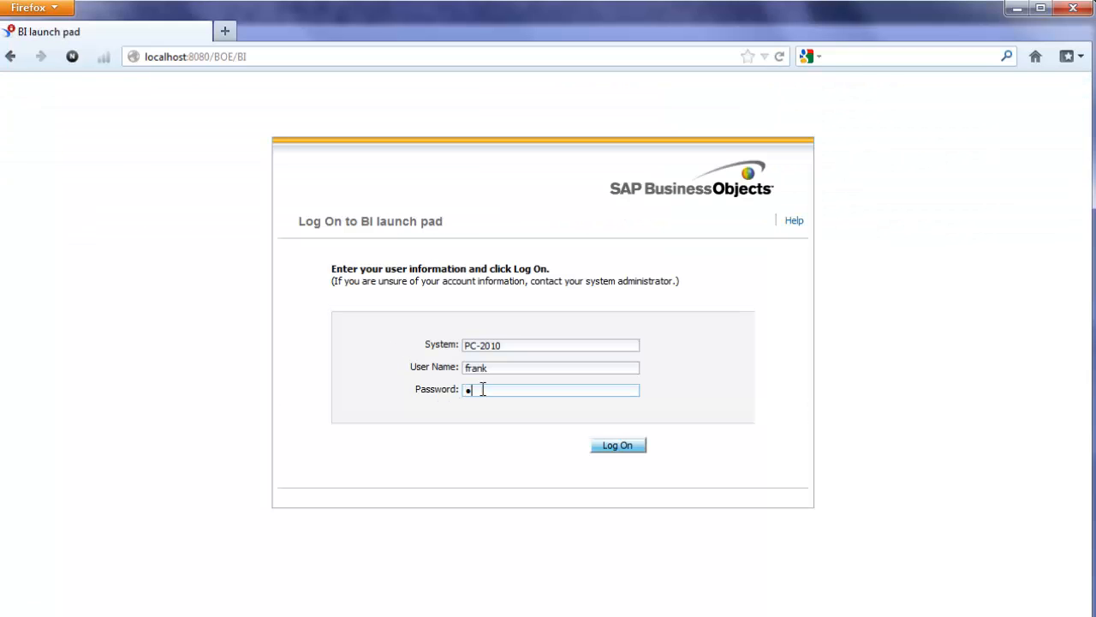
type("•••••••")
key("Return")
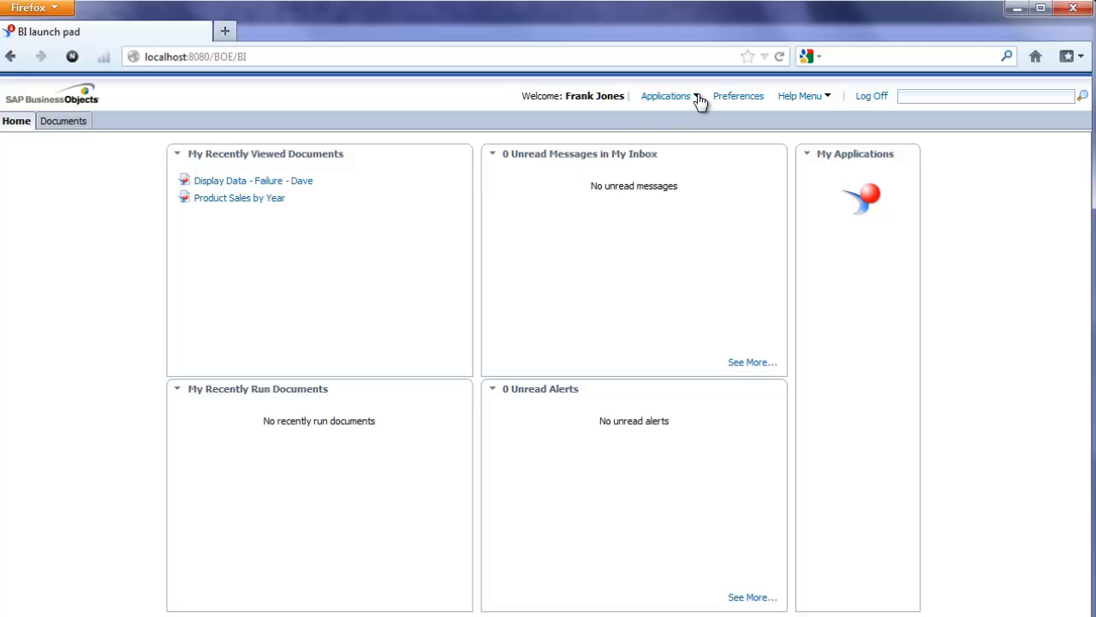
- Start a new Web Intelligence document on the bIAdventureWorksDemo universe
left_click(699, 99)
left_click(697, 113)
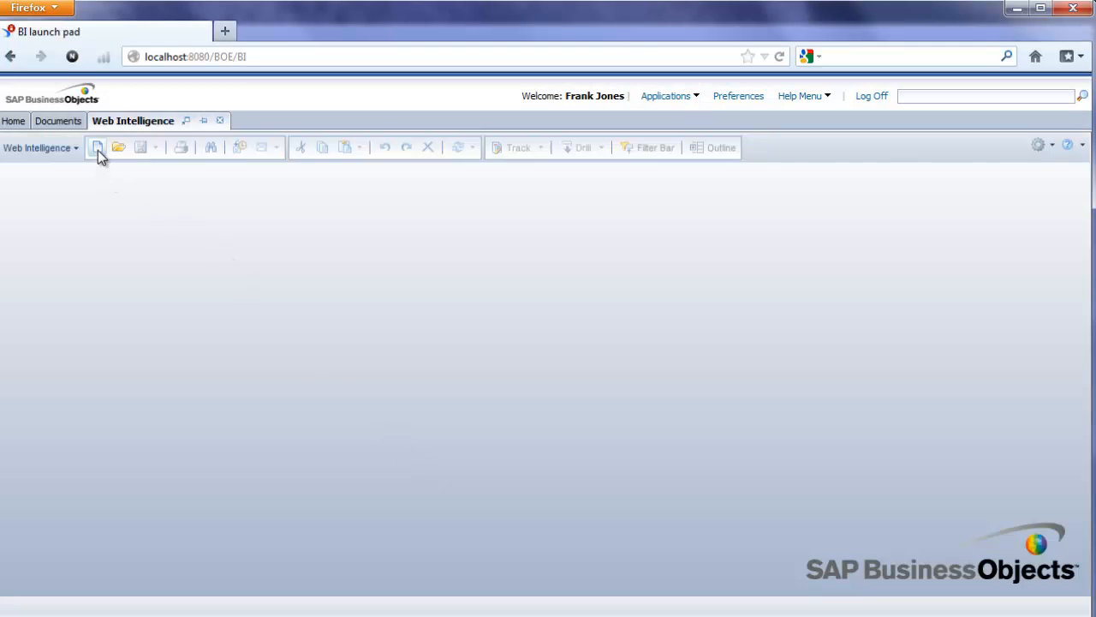
left_click(98, 150)
double_click(463, 284)
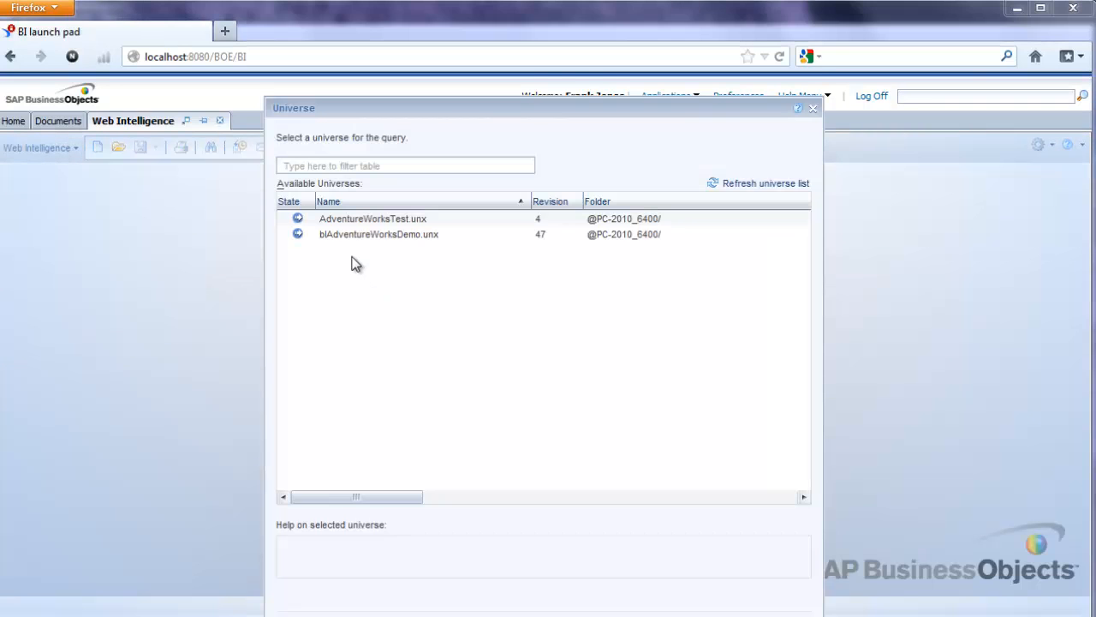
left_click(343, 238)
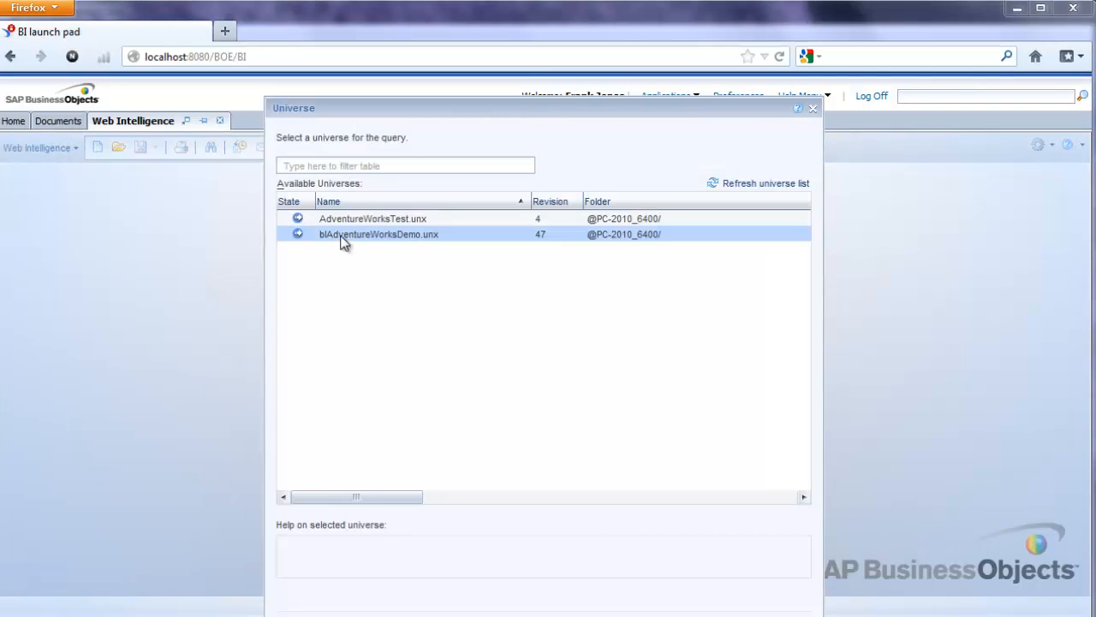
double_click(341, 240)
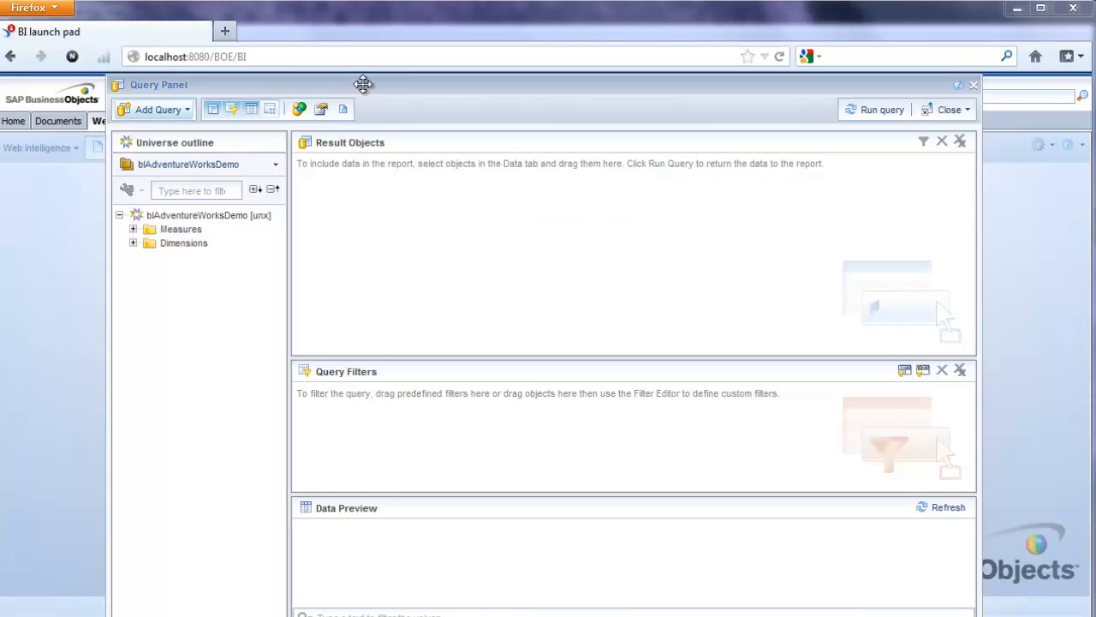
left_click_drag(362, 83, 383, 34)
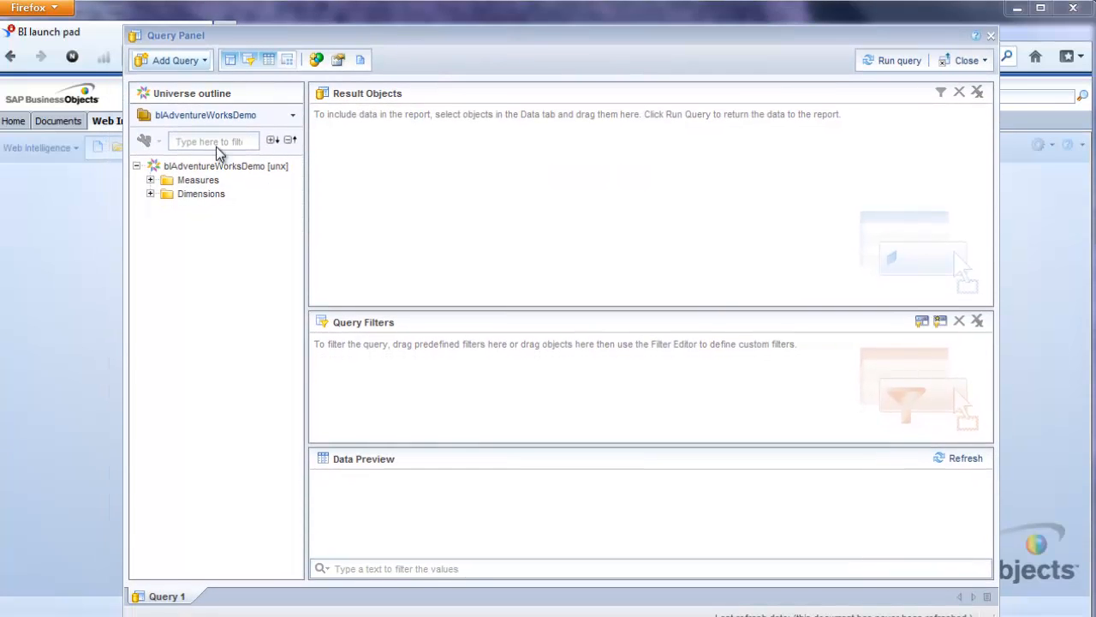
- Add Sales Territory Country, Calendar Year and Sales Amount to Result Objects and run the query
left_click(150, 193)
left_click(163, 221)
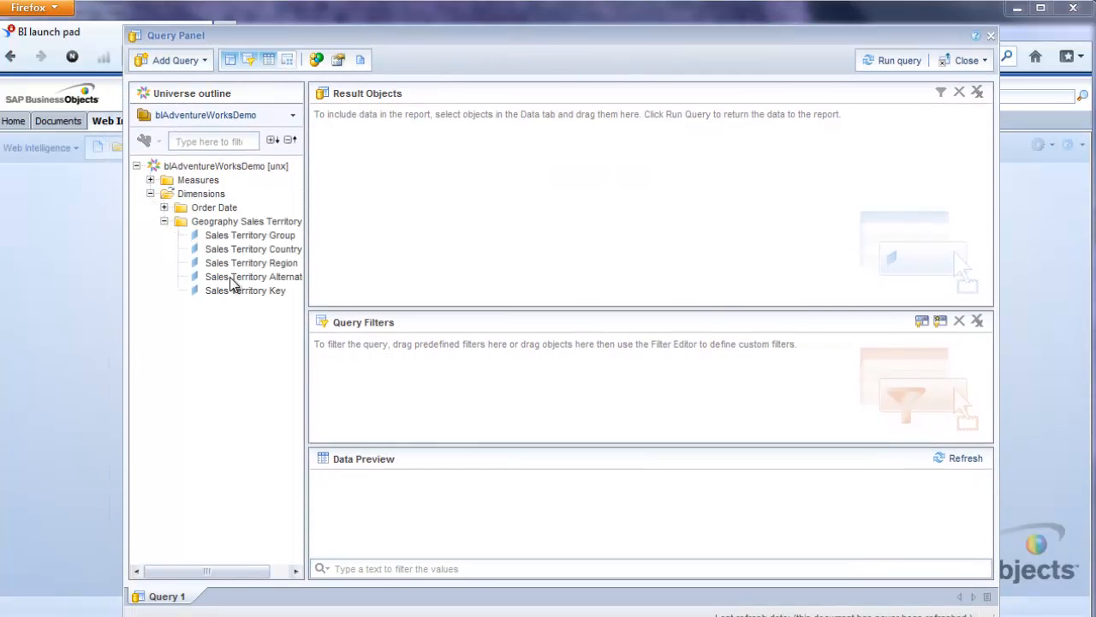
left_click_drag(253, 249, 420, 188)
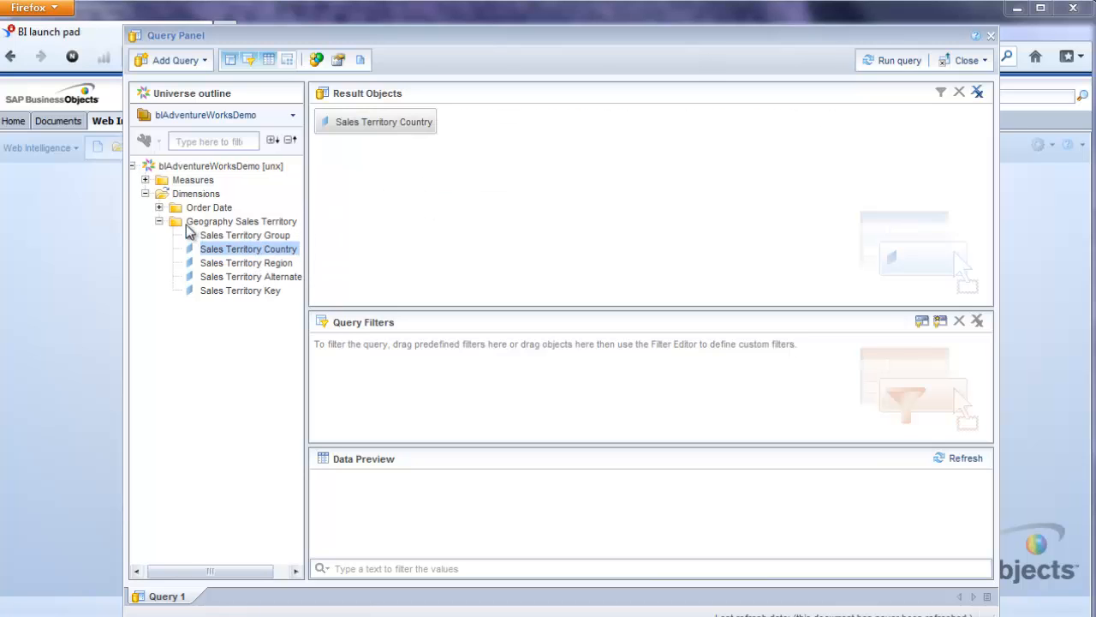
left_click(159, 208)
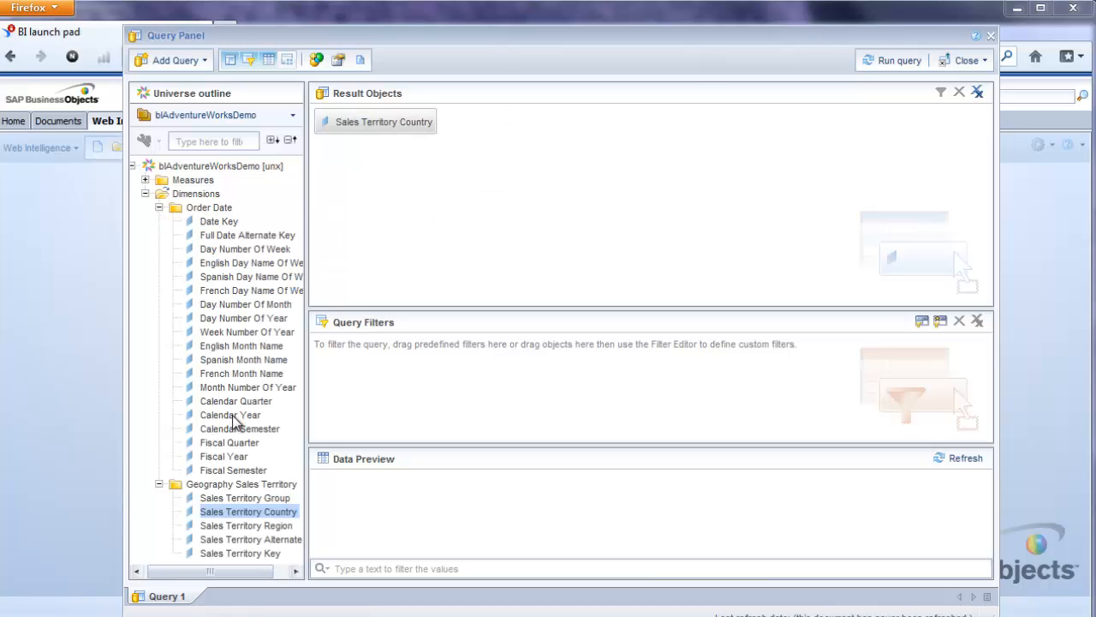
left_click_drag(233, 416, 435, 197)
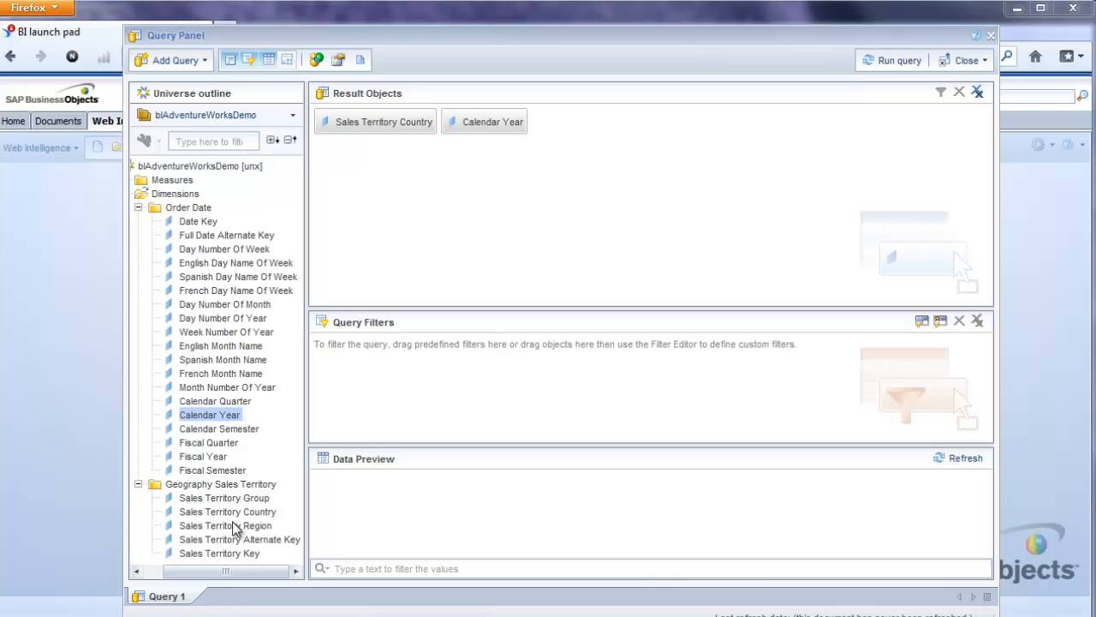
left_click_drag(227, 571, 208, 571)
left_click(150, 180)
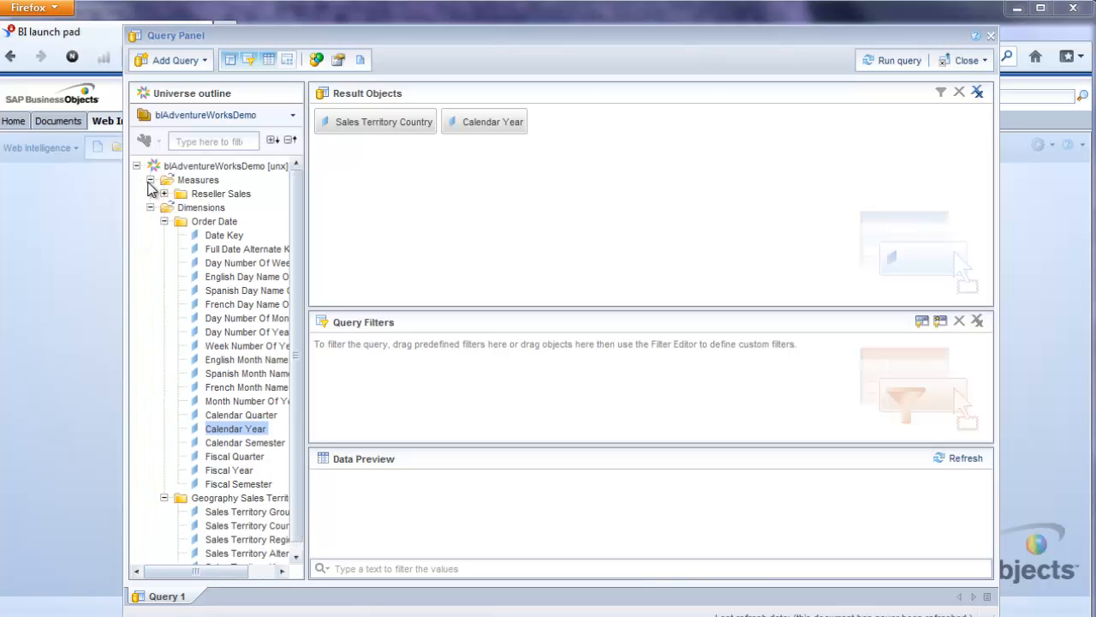
left_click(164, 194)
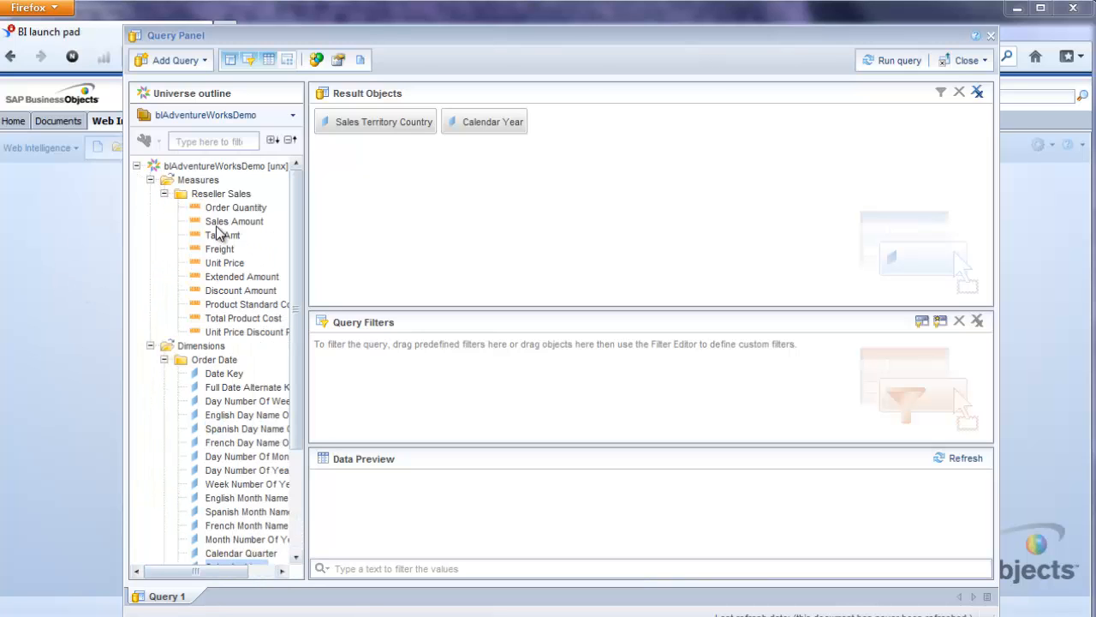
left_click_drag(220, 221, 589, 153)
left_click(894, 64)
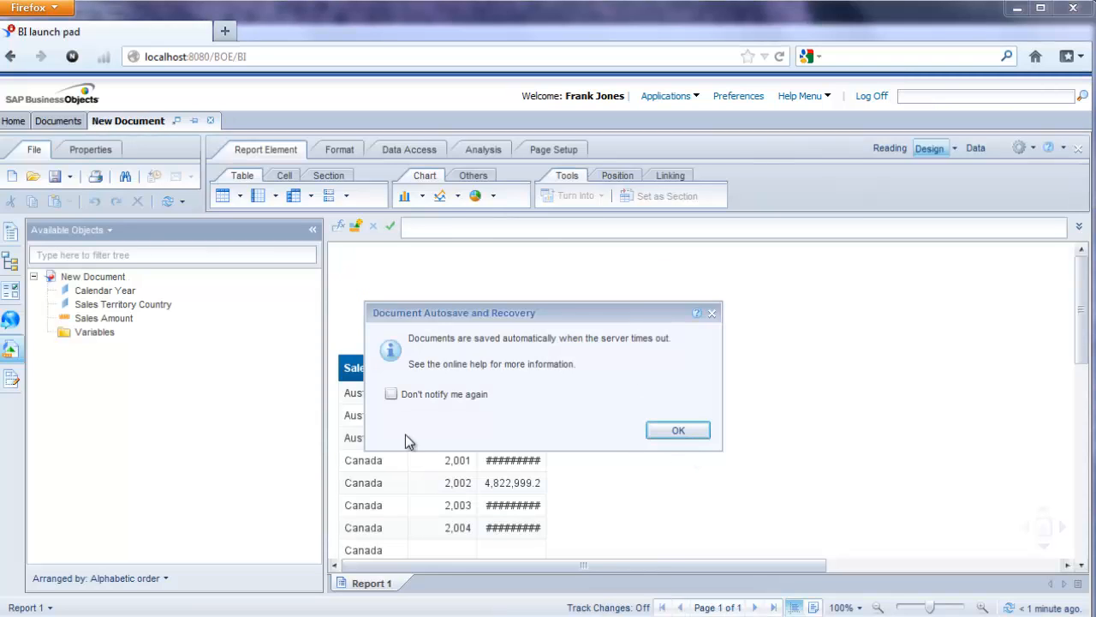
- Turn off autosave notices and autofit the Sales Amount, Calendar Year and Sales Territory Country columns
left_click(391, 394)
left_click(703, 430)
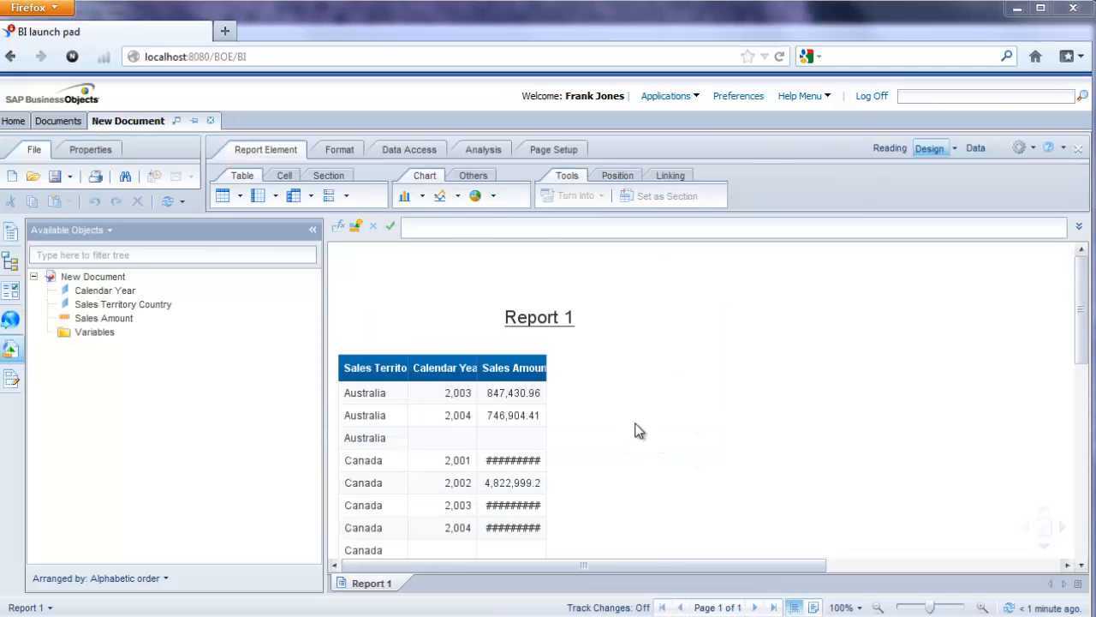
left_click(545, 366)
double_click(545, 367)
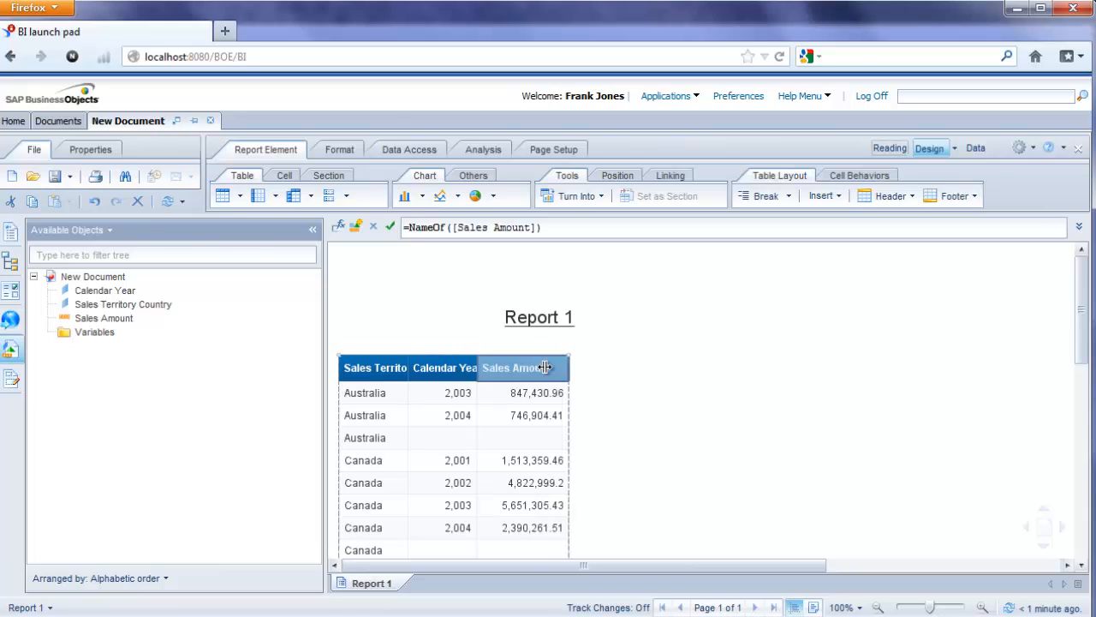
double_click(476, 368)
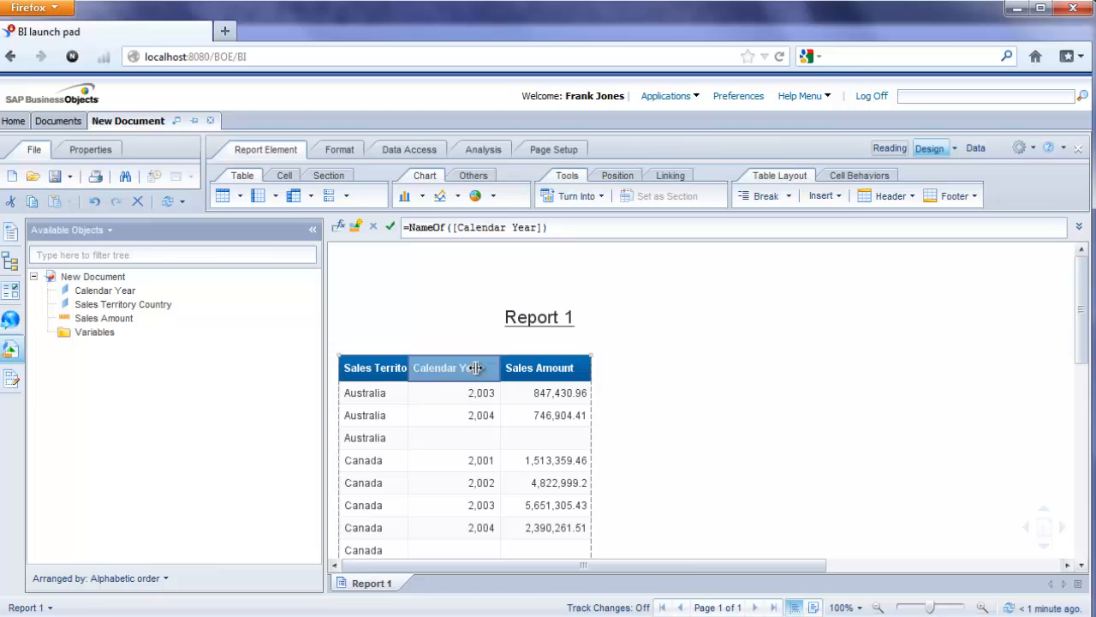
double_click(406, 366)
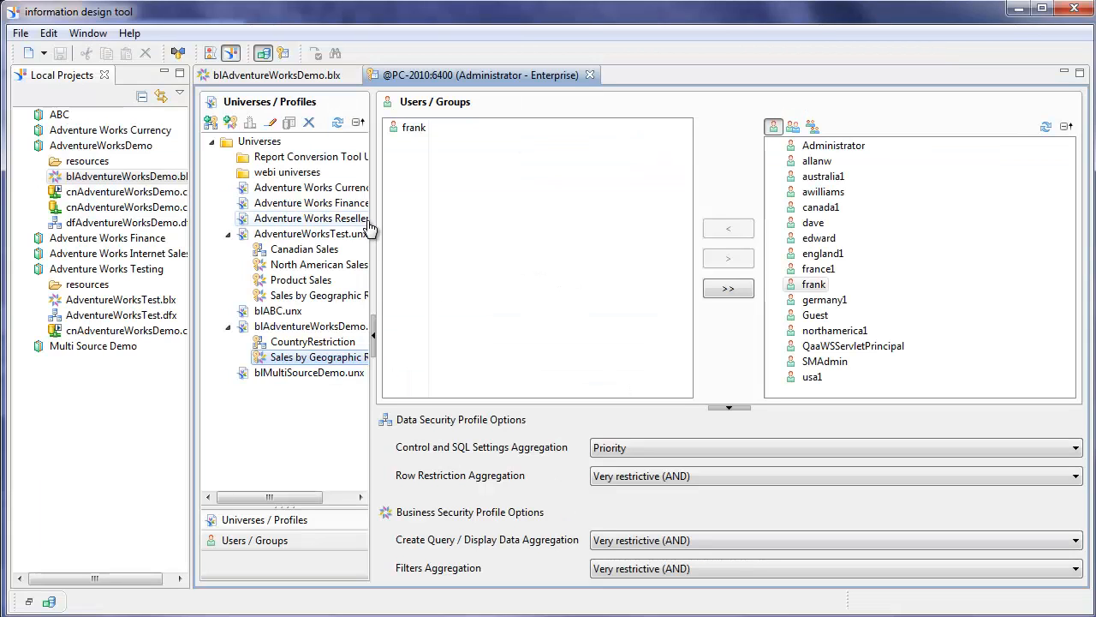
- Create a new business security profile granting access to the Master View
left_click(232, 125)
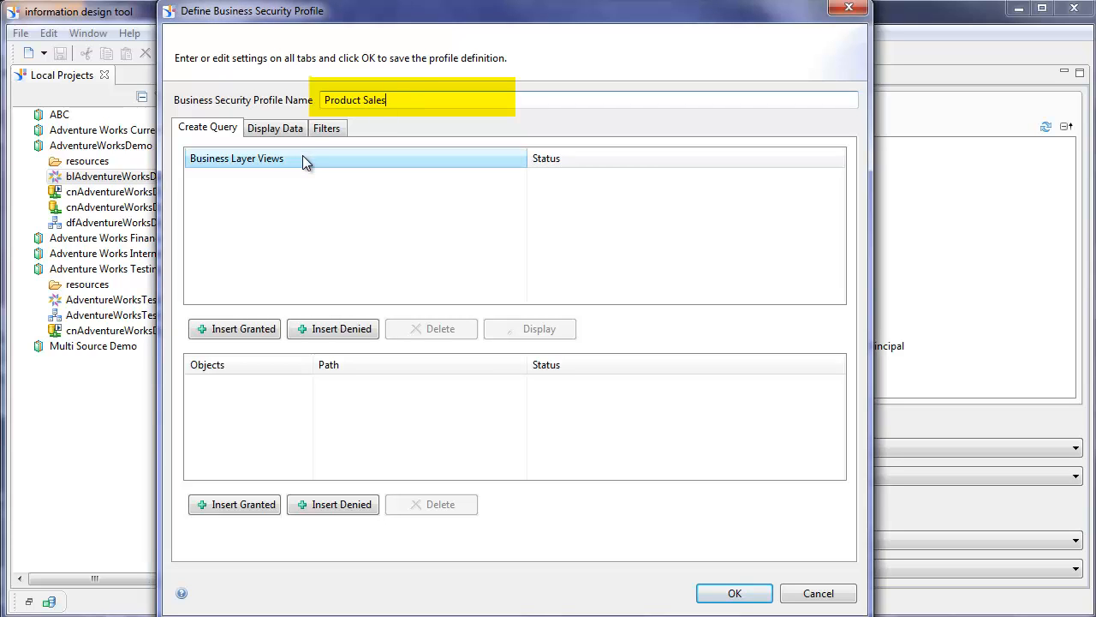
left_click(233, 330)
left_click(243, 119)
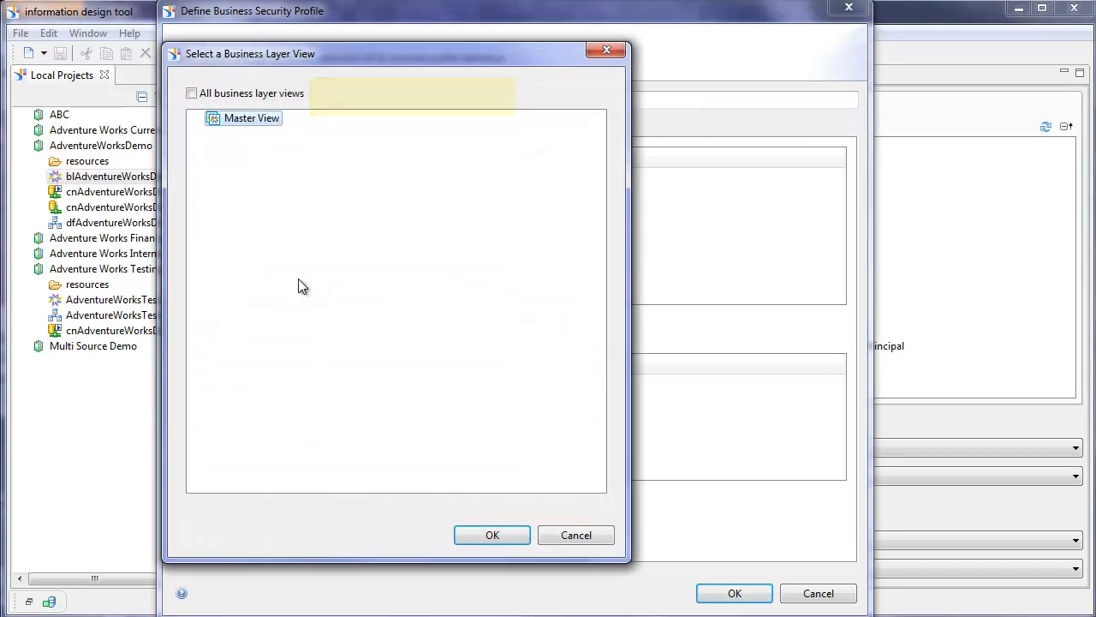
left_click(493, 538)
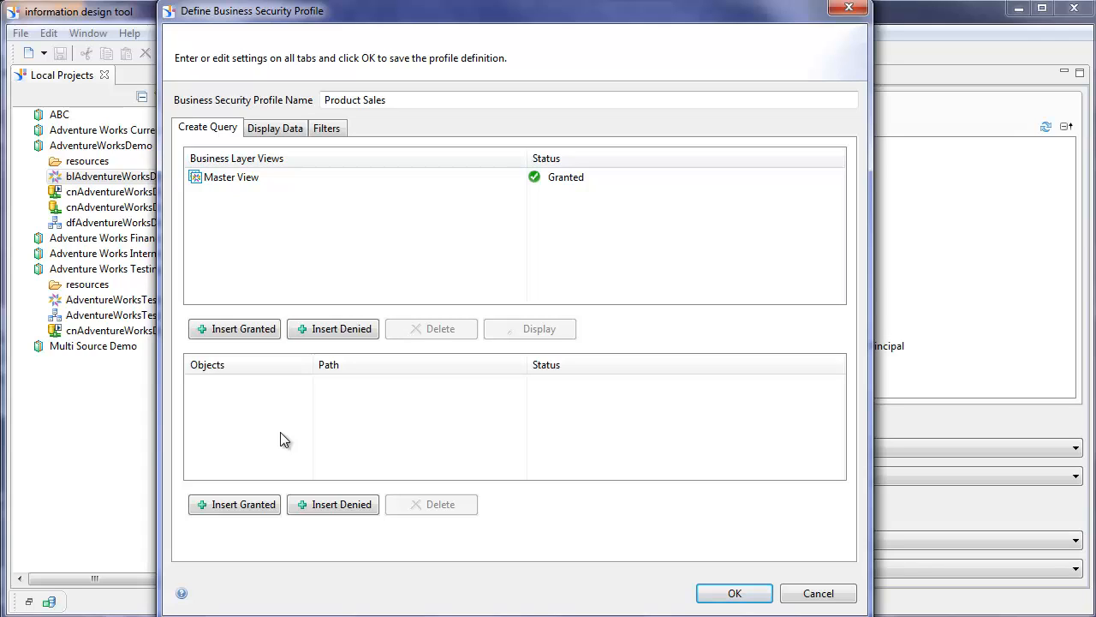
- Grant display data on Reseller Sales, Product, Geography Sales Territory and Order Date
left_click(276, 130)
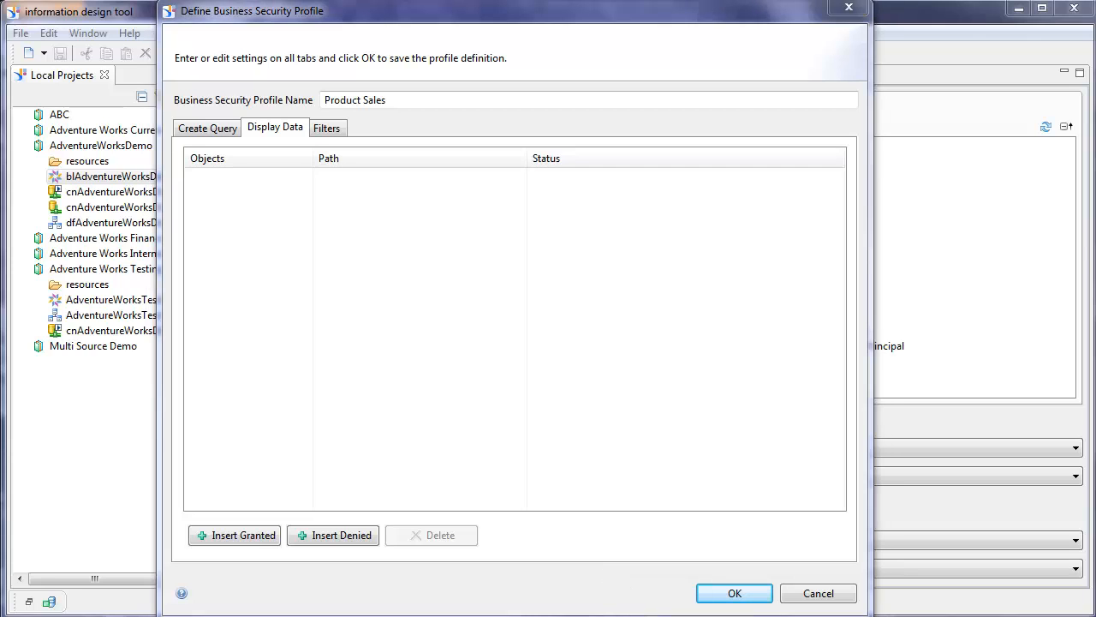
left_click(252, 533)
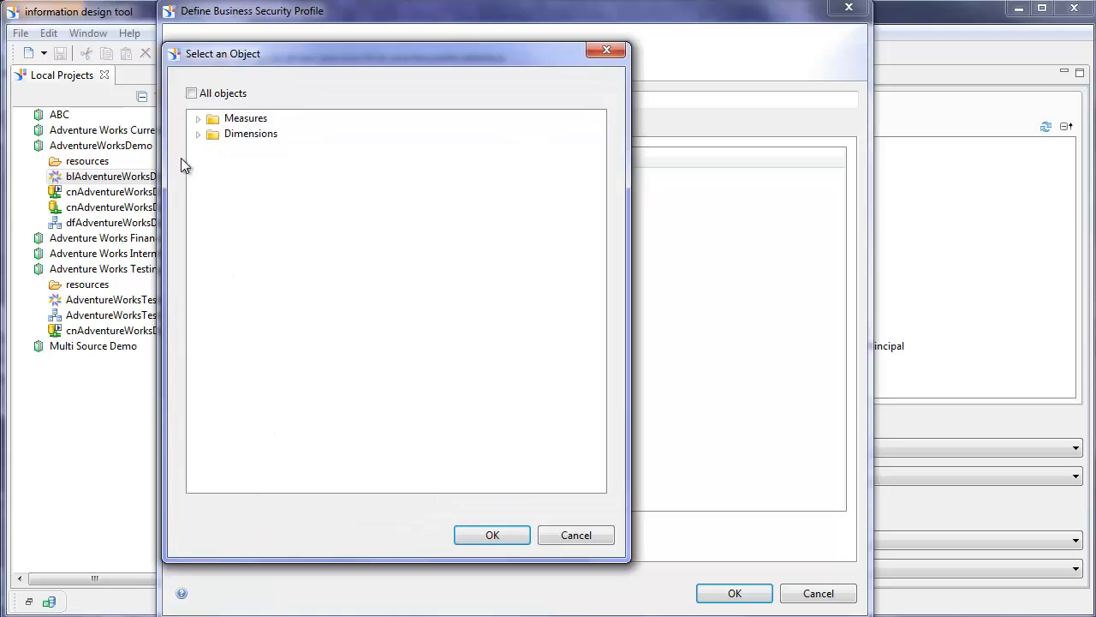
left_click(199, 120)
left_click(274, 126)
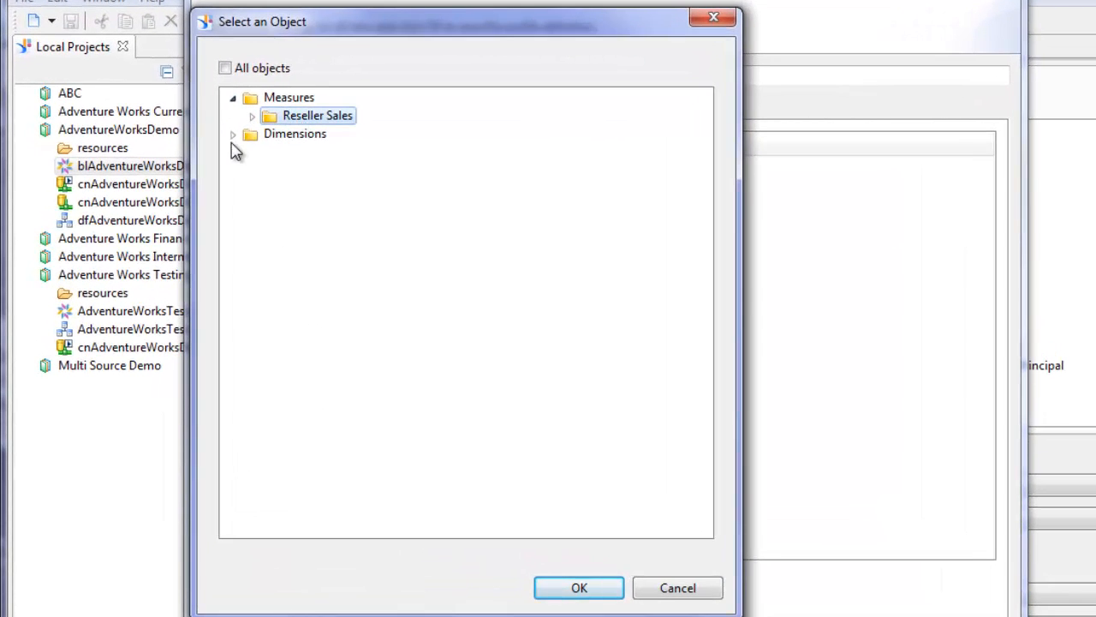
left_click(232, 135)
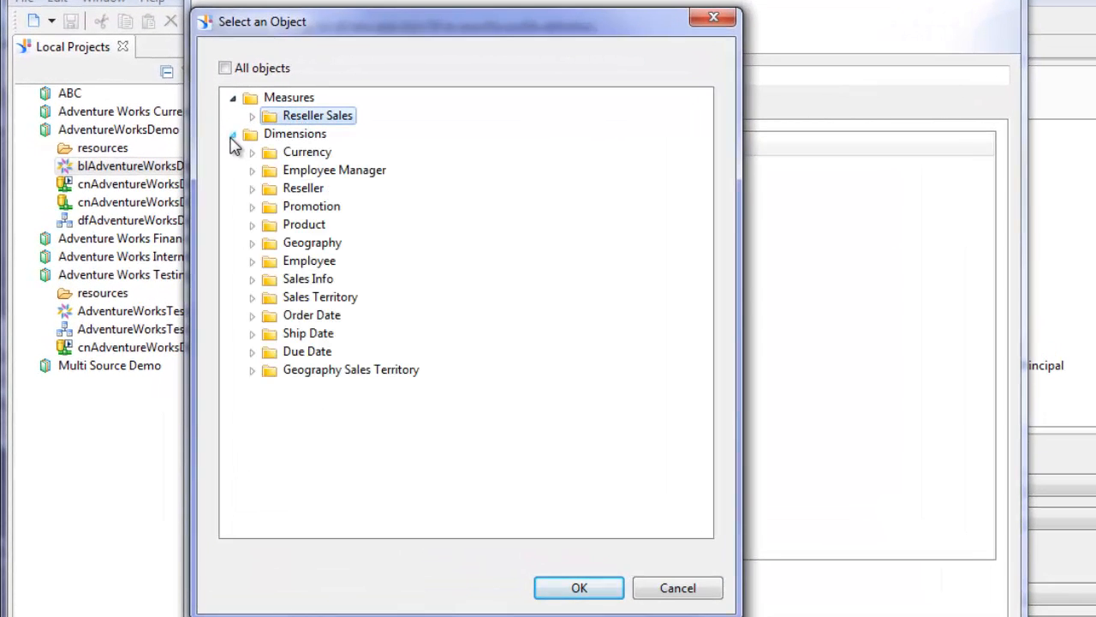
left_click(318, 227, "ctrl")
left_click(370, 384, "ctrl")
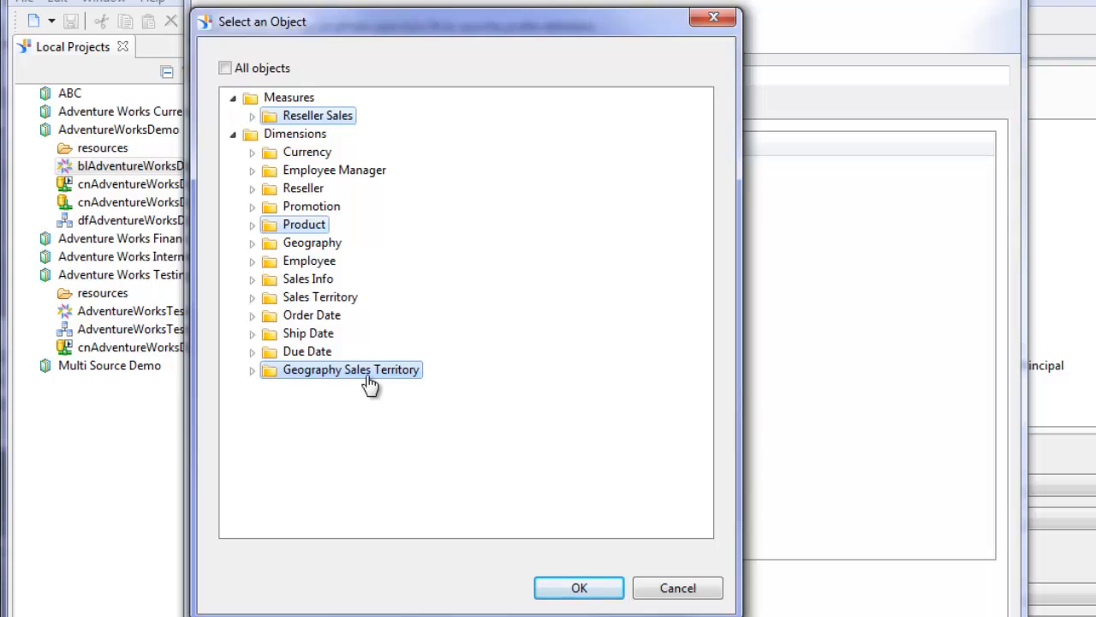
left_click(325, 319, "ctrl")
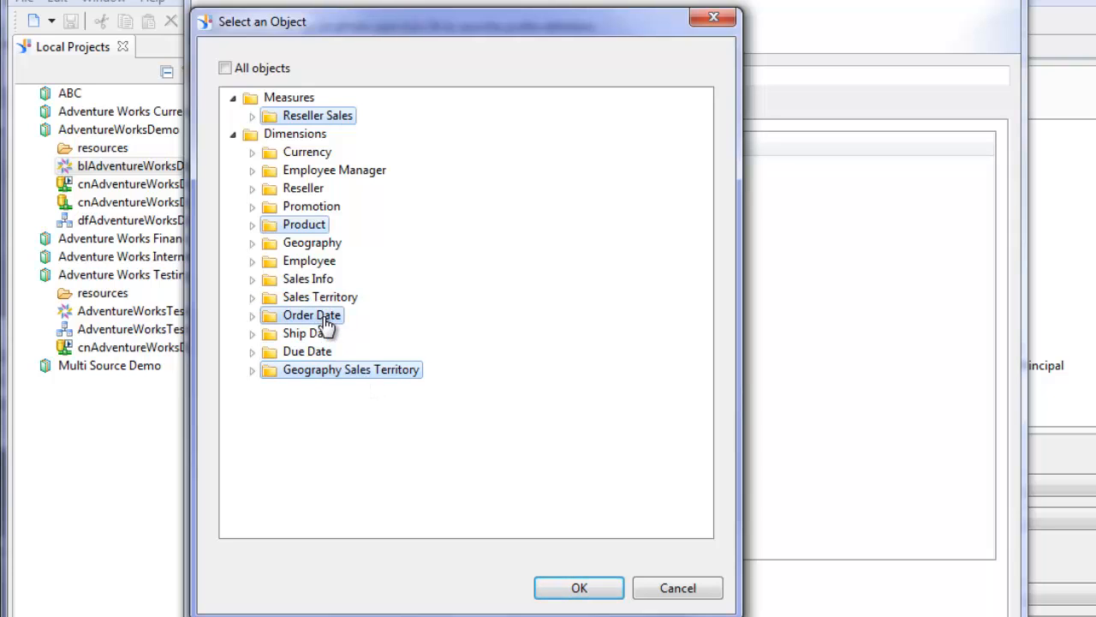
left_click(580, 587)
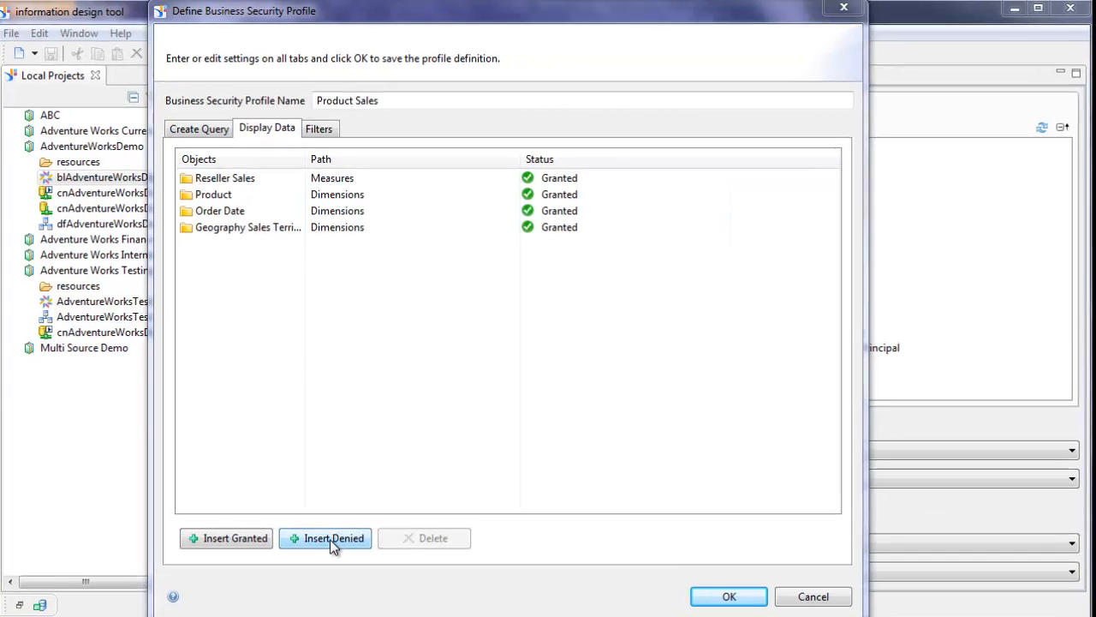
- Deny display of the remaining dimension folders and save the Product Sales profile
left_click(330, 537)
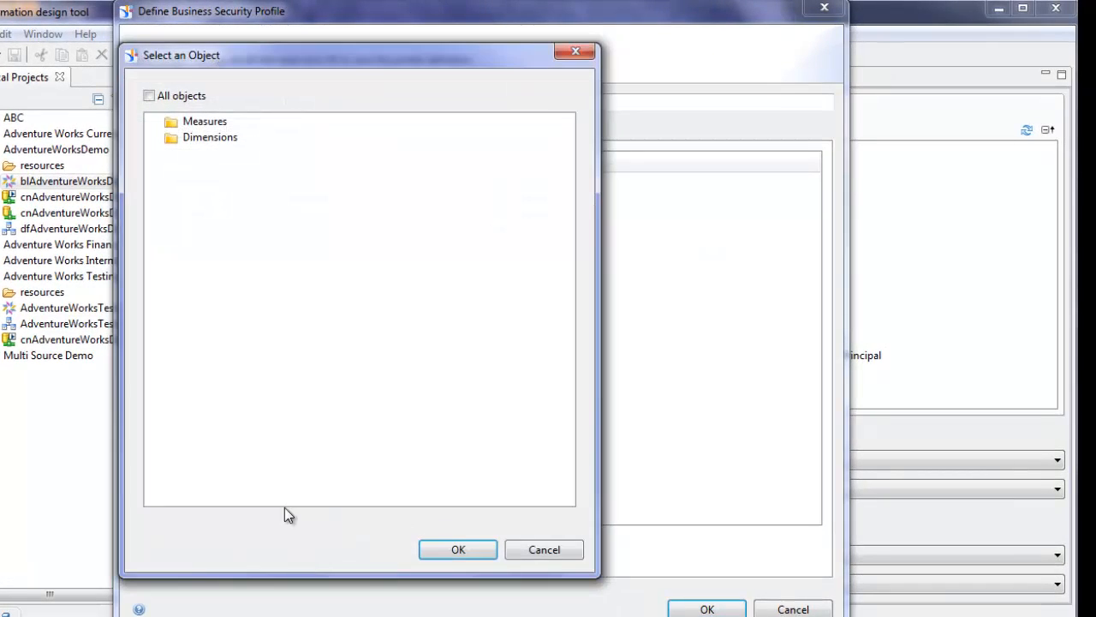
left_click(156, 138)
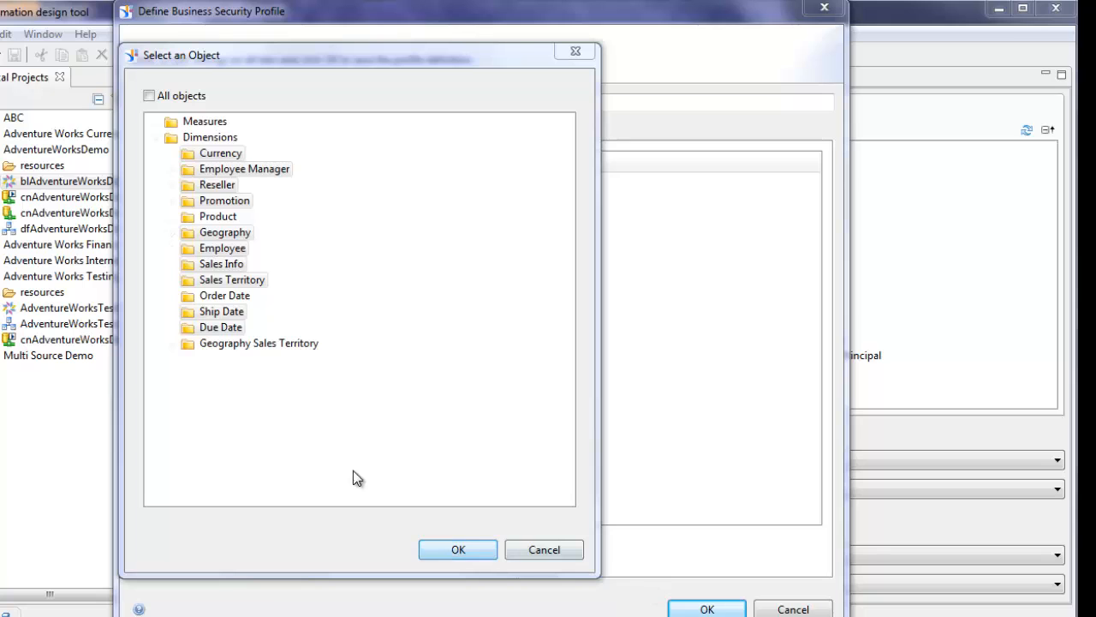
left_click(456, 549)
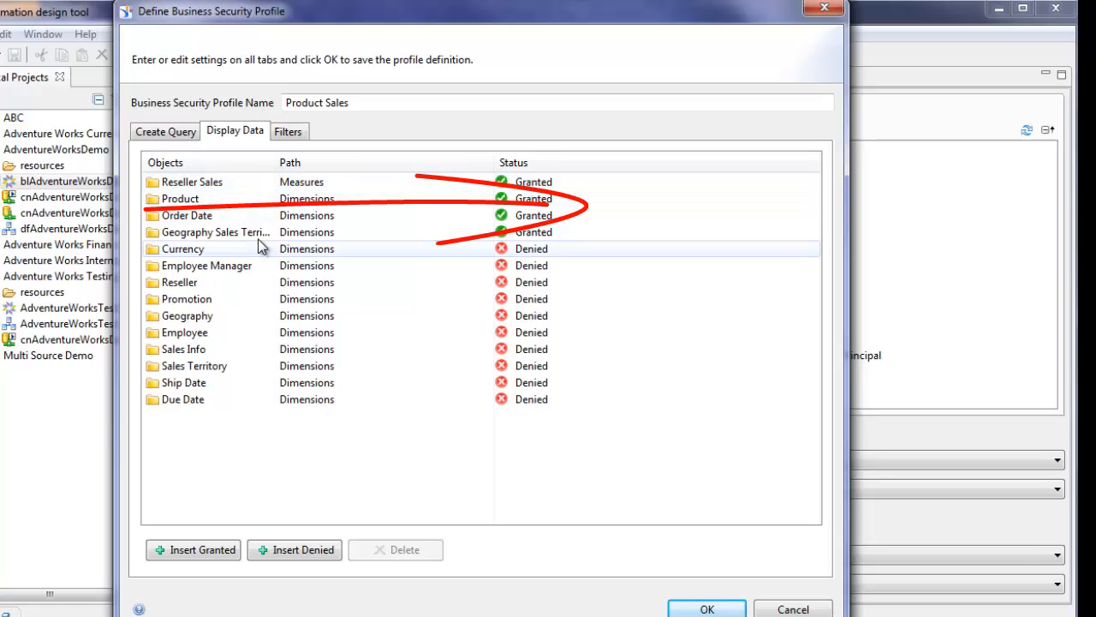
left_click_drag(276, 161, 296, 161)
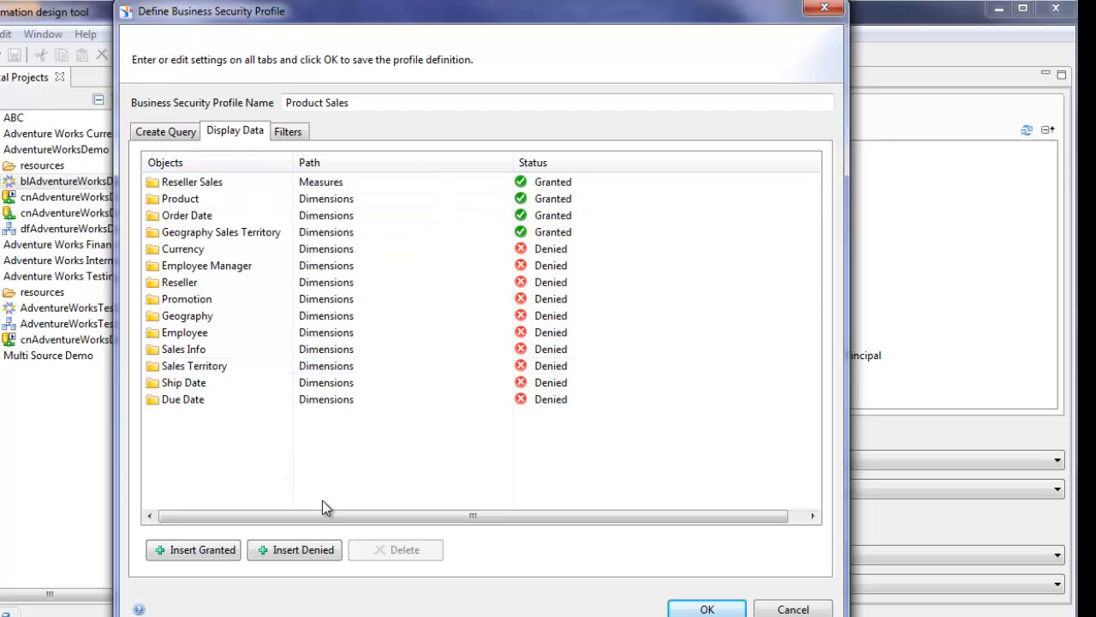
left_click(705, 609)
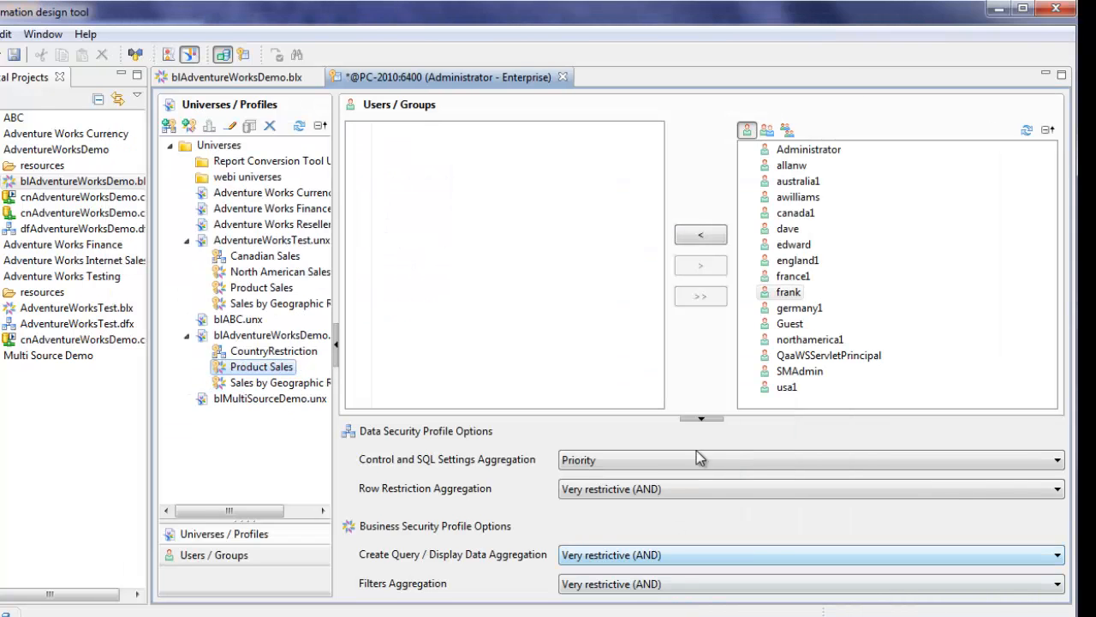
- Assign the test user to the Product Sales profile and save the security settings to the repository
left_click(788, 229)
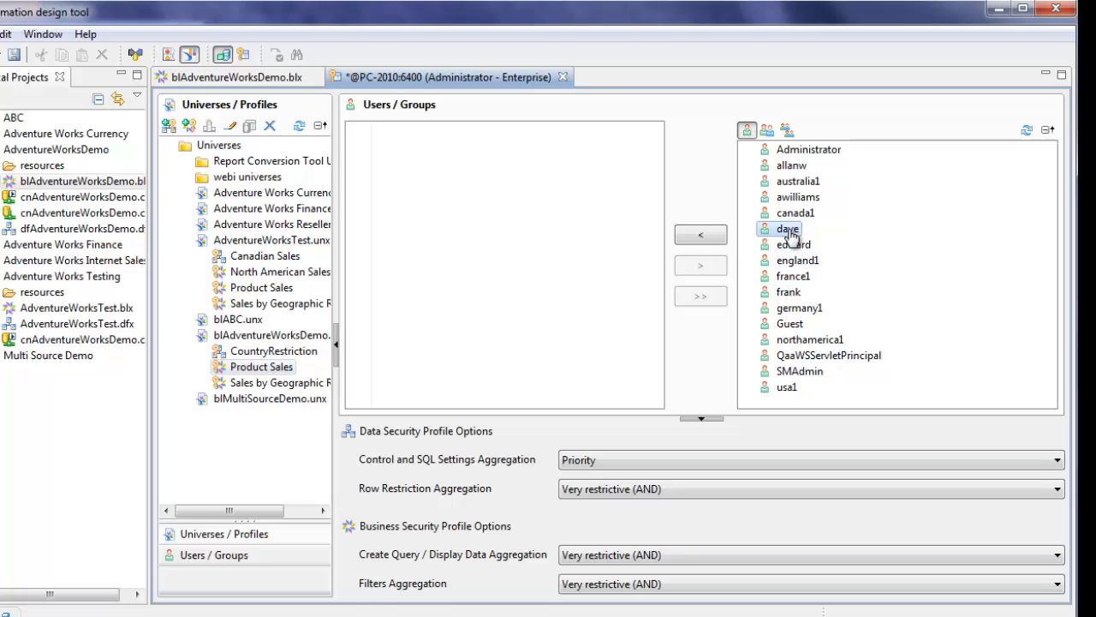
left_click(708, 240)
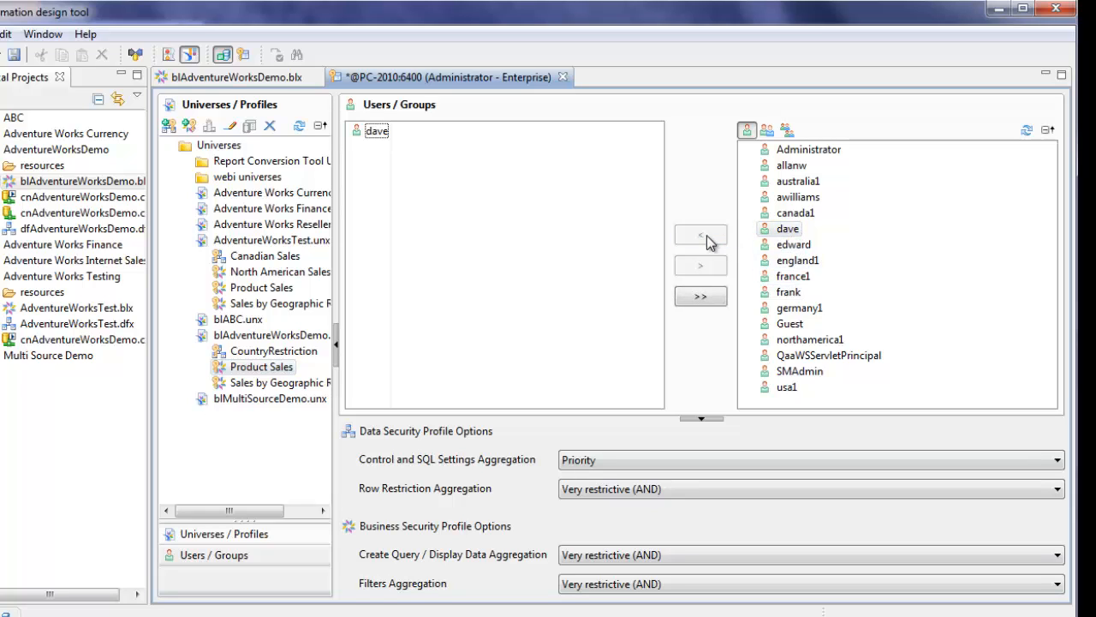
left_click(13, 56)
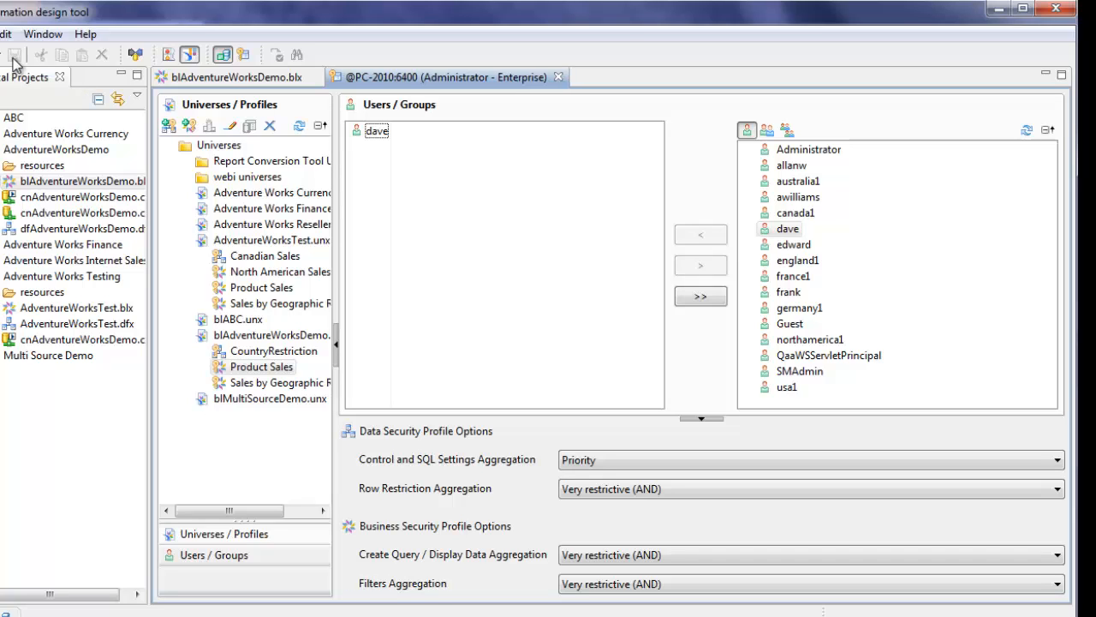
left_click(260, 371)
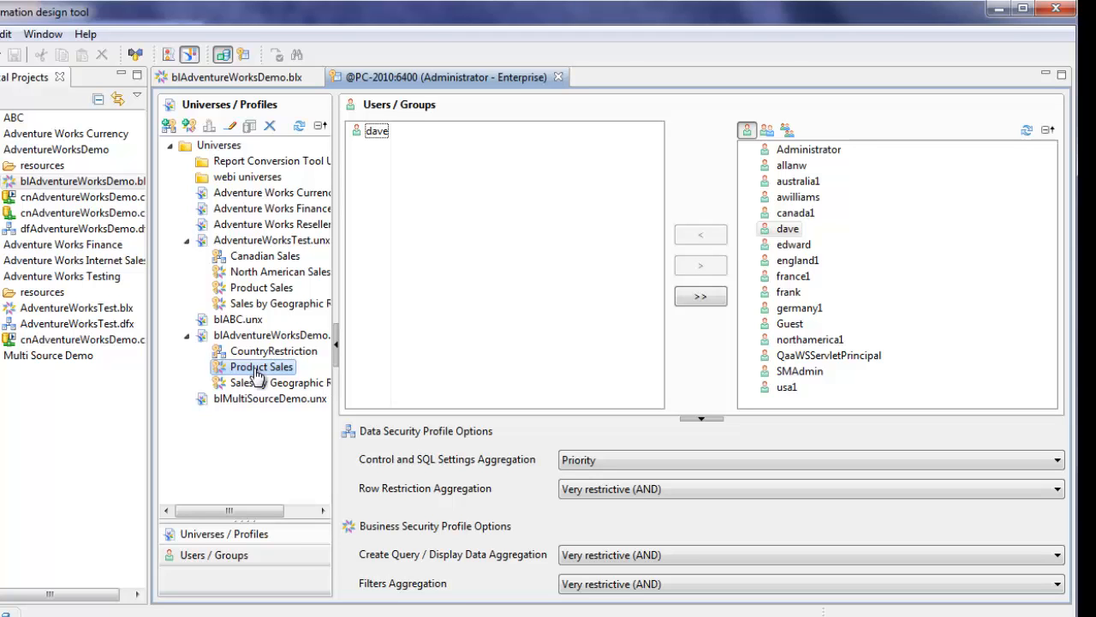
left_click(437, 615)
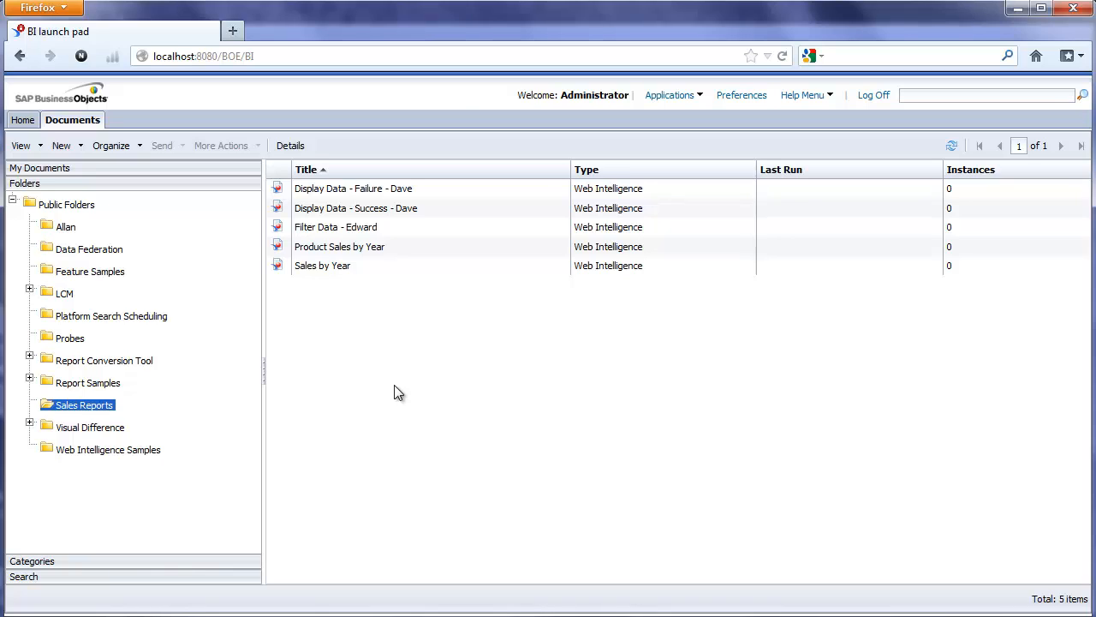
- Open the Display Data success report in design mode, inspect its query, then close the Query Panel
left_click(408, 212)
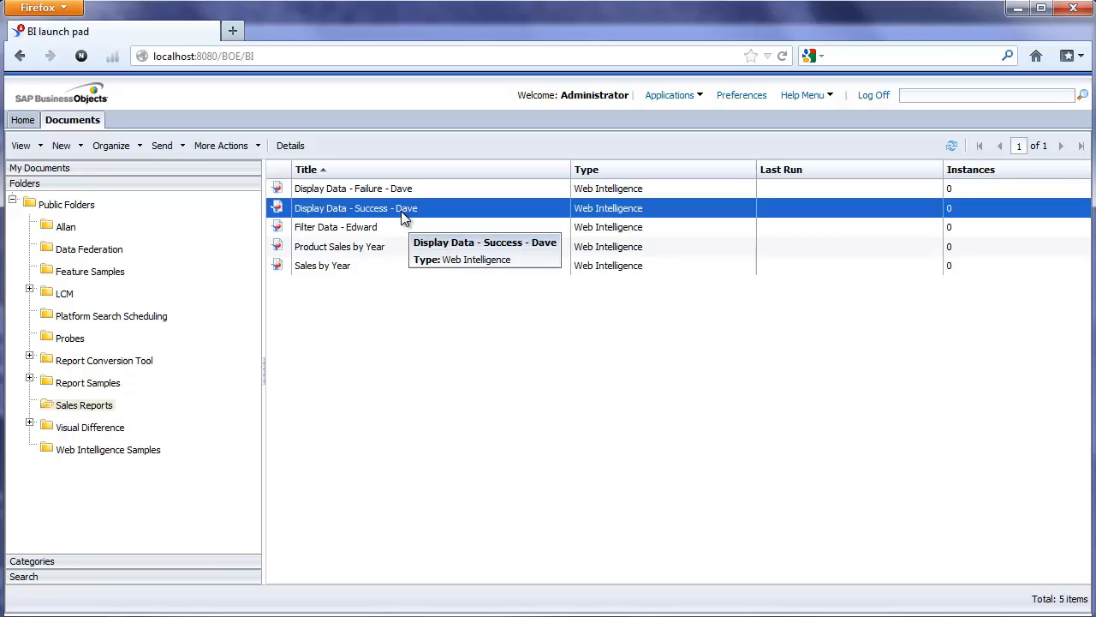
double_click(352, 209)
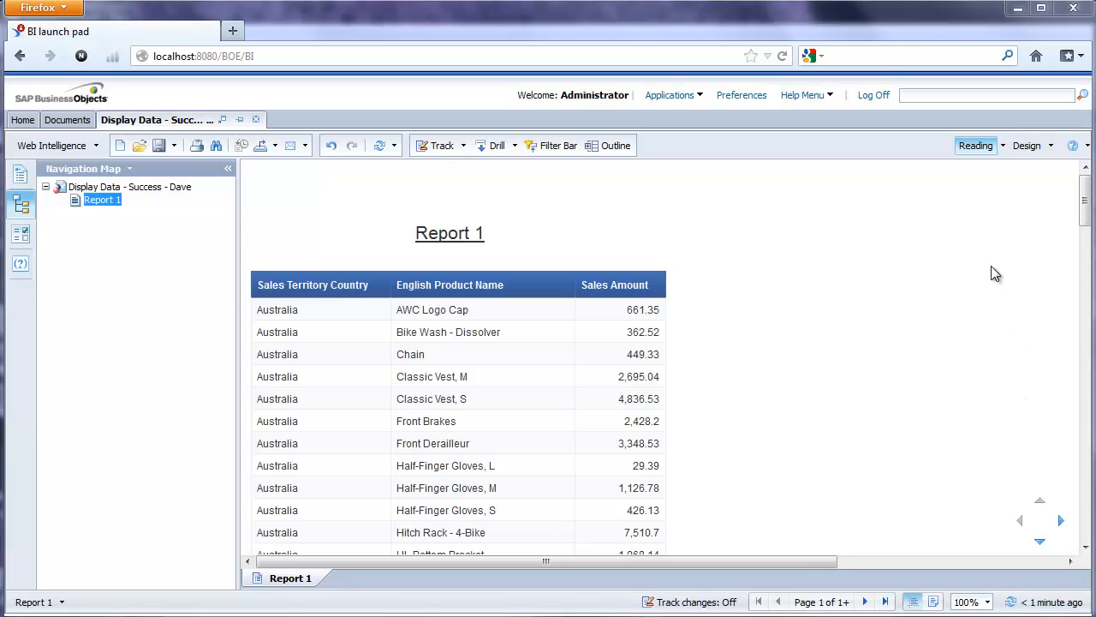
left_click(1025, 145)
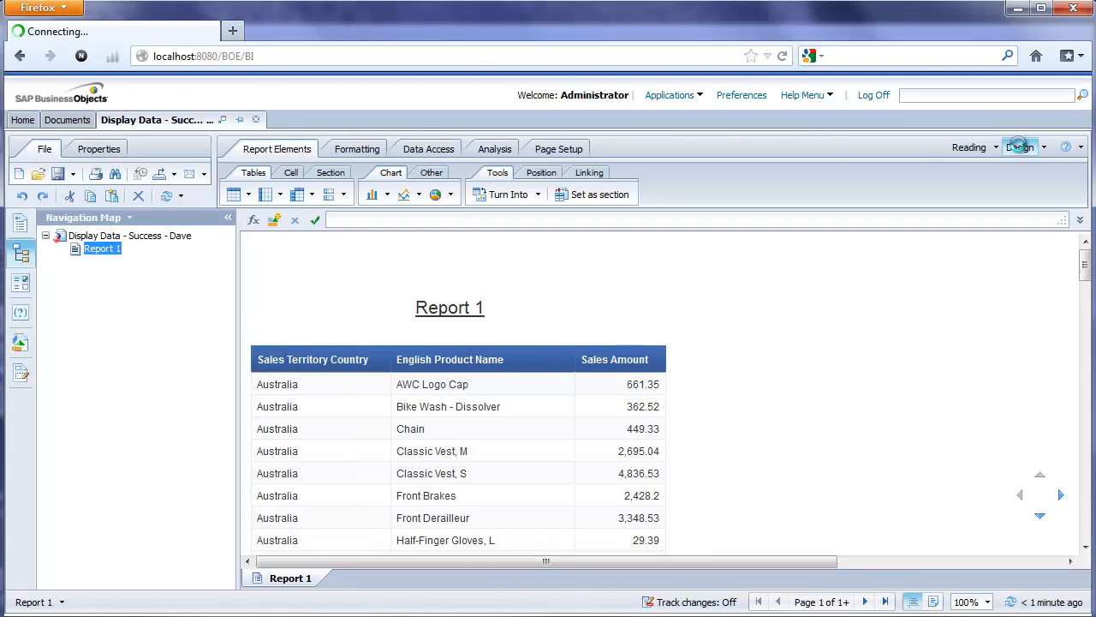
left_click(431, 150)
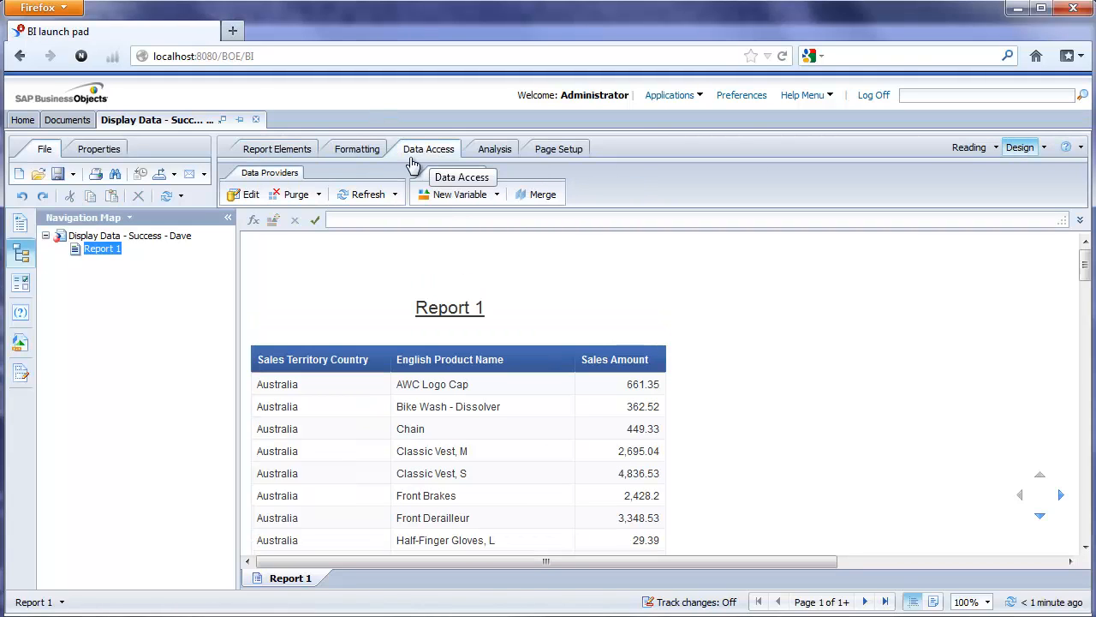
left_click(247, 197)
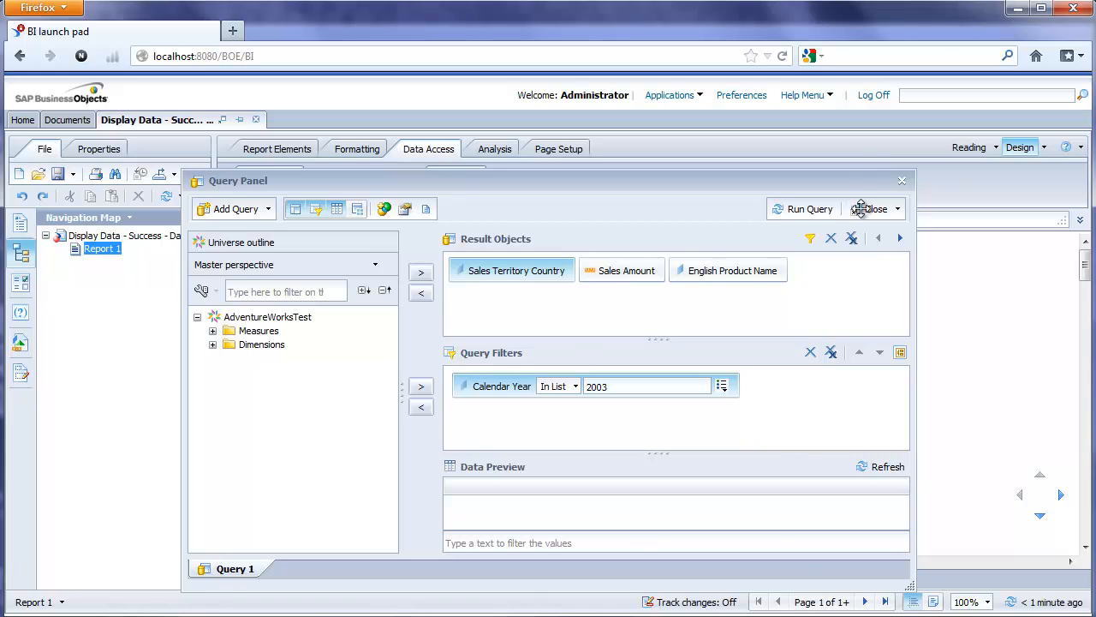
left_click(812, 203)
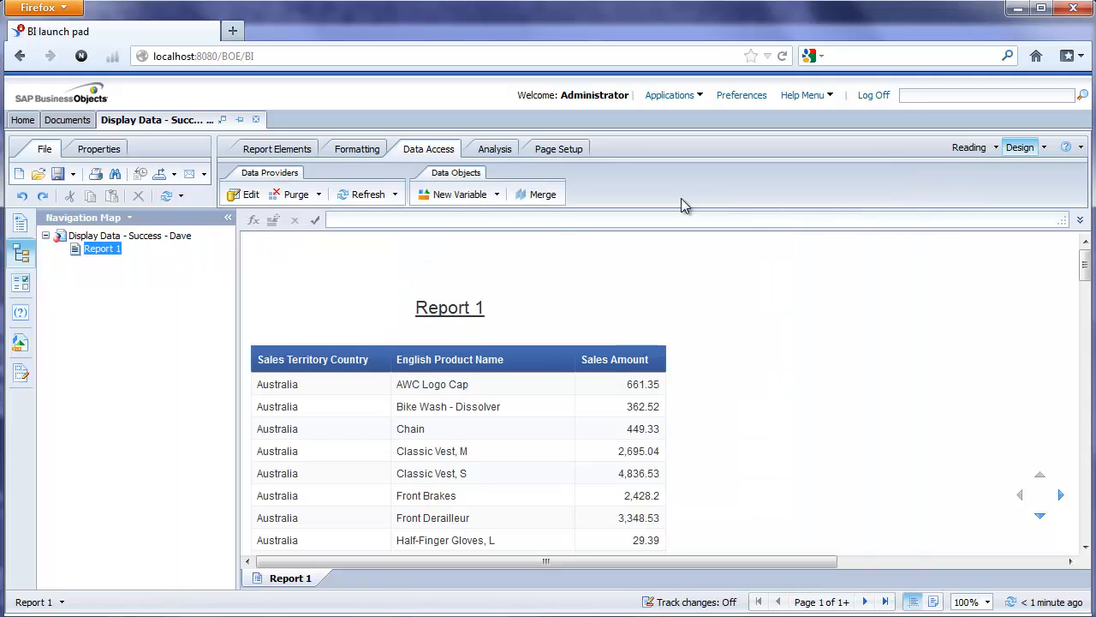
- Open the Display Data failure report's query in design mode and select English Promotion Name
left_click(76, 121)
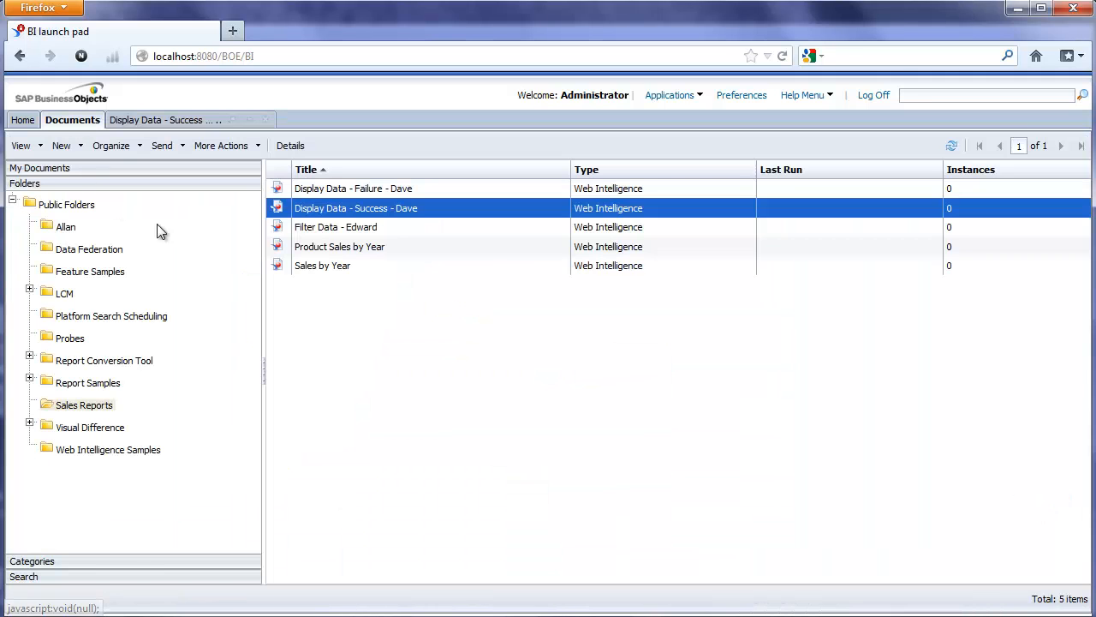
left_click(391, 188)
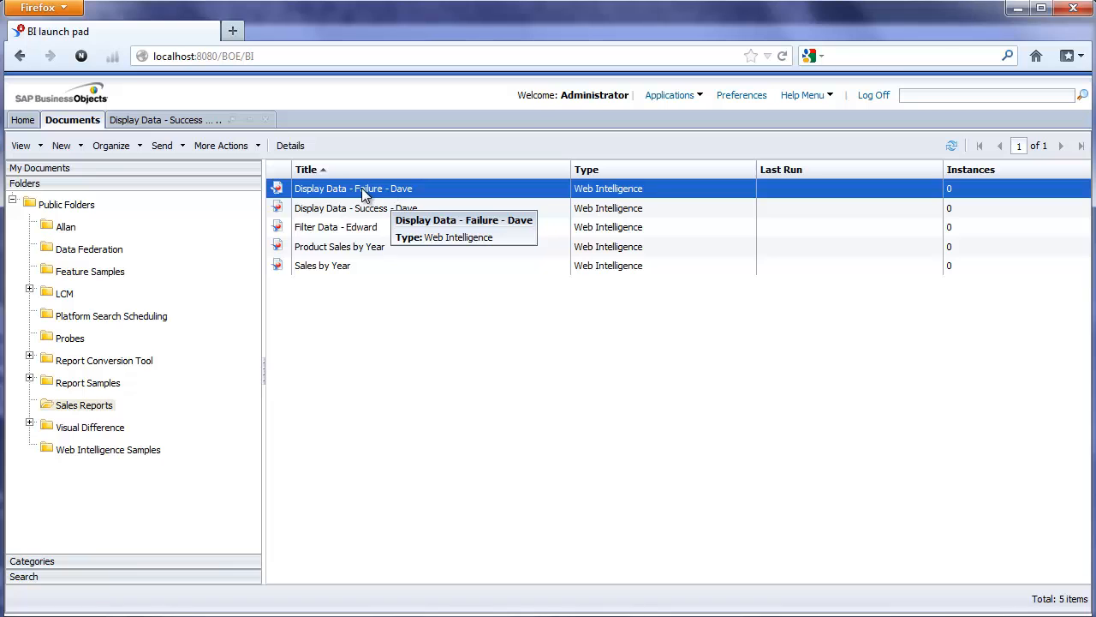
double_click(366, 191)
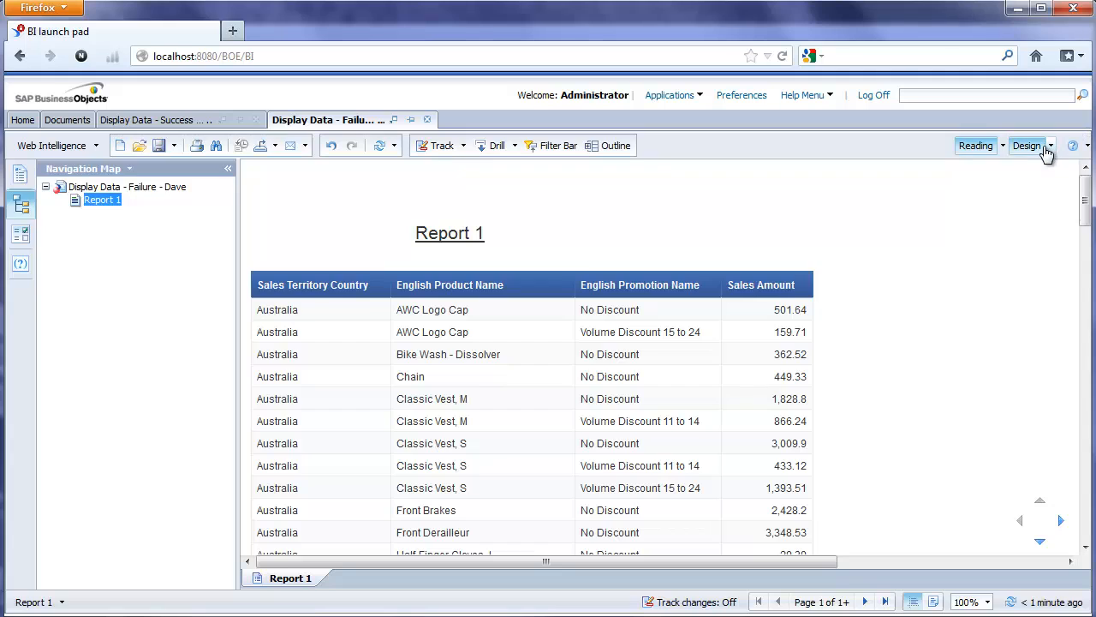
left_click(1041, 146)
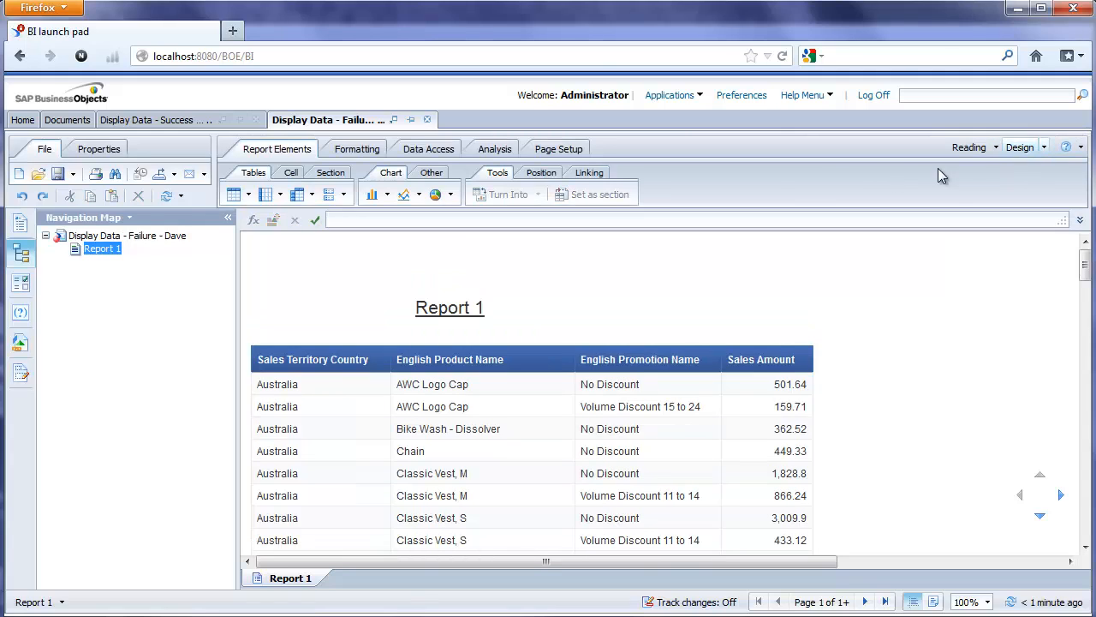
left_click(432, 150)
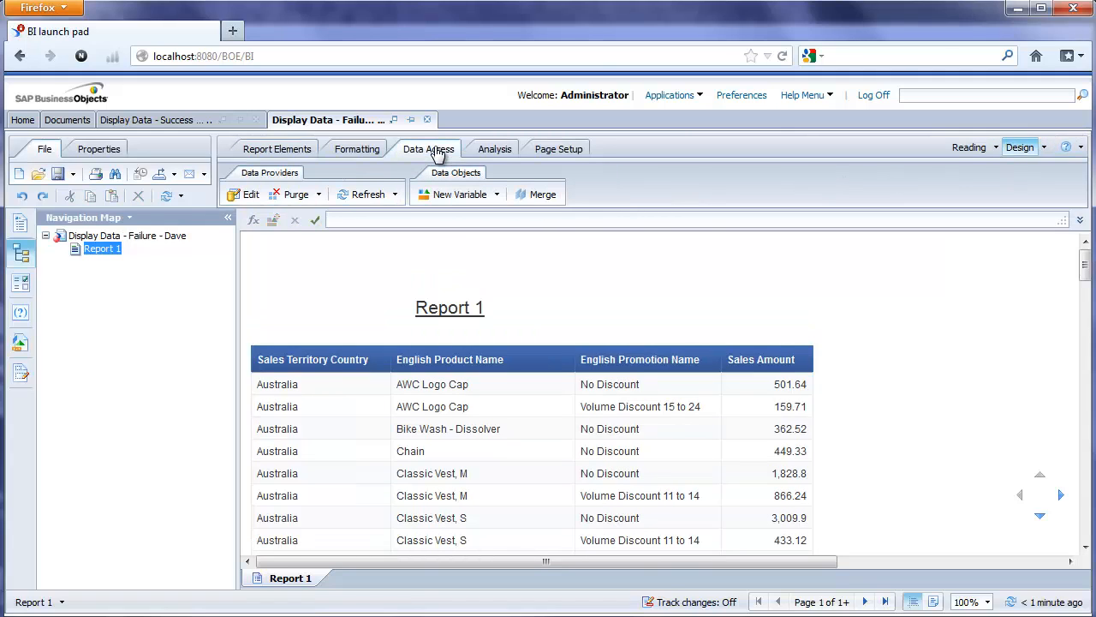
left_click(241, 197)
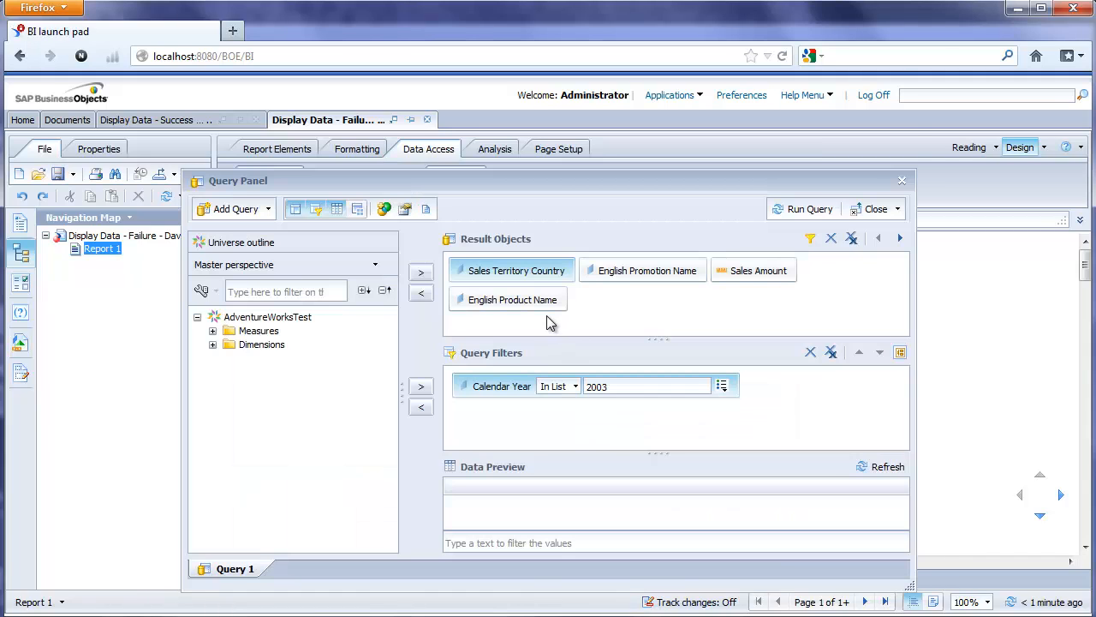
left_click(654, 278)
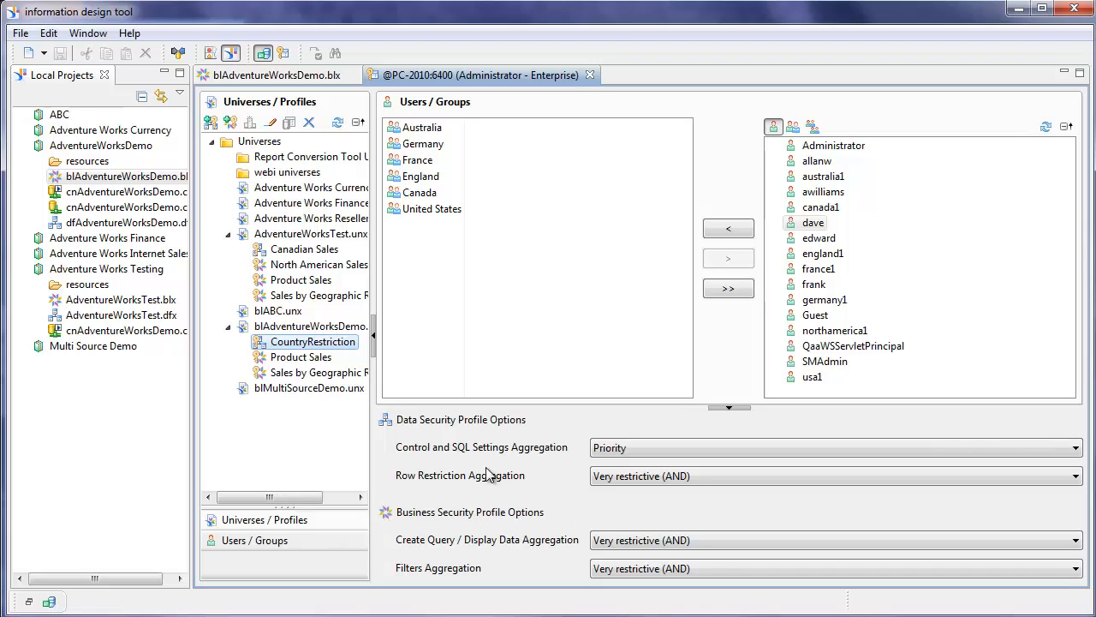
double_click(300, 359)
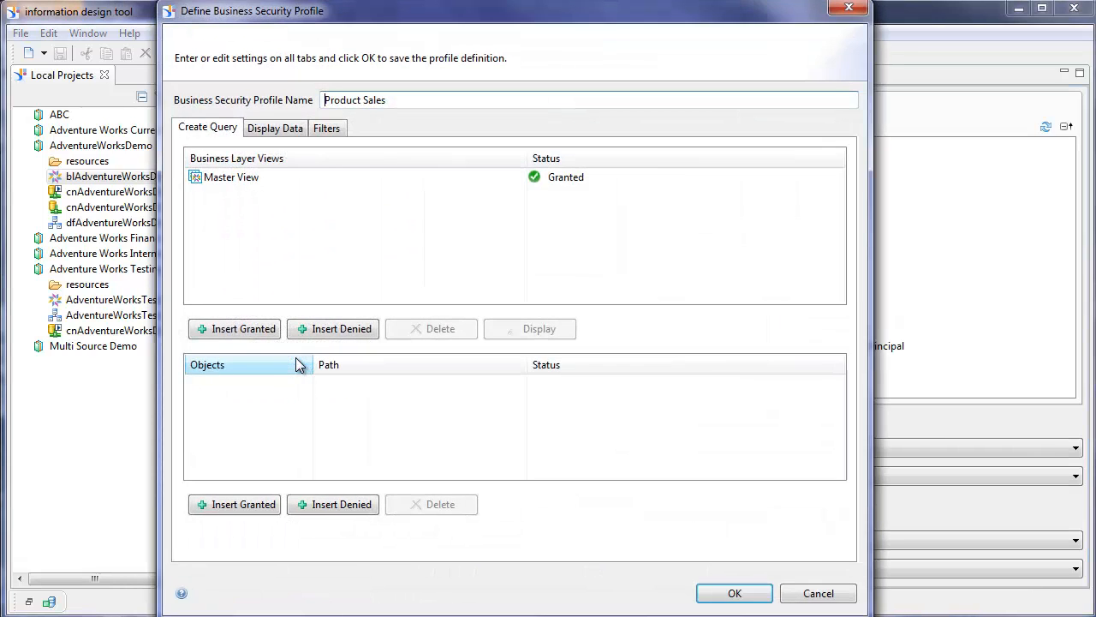
left_click(272, 128)
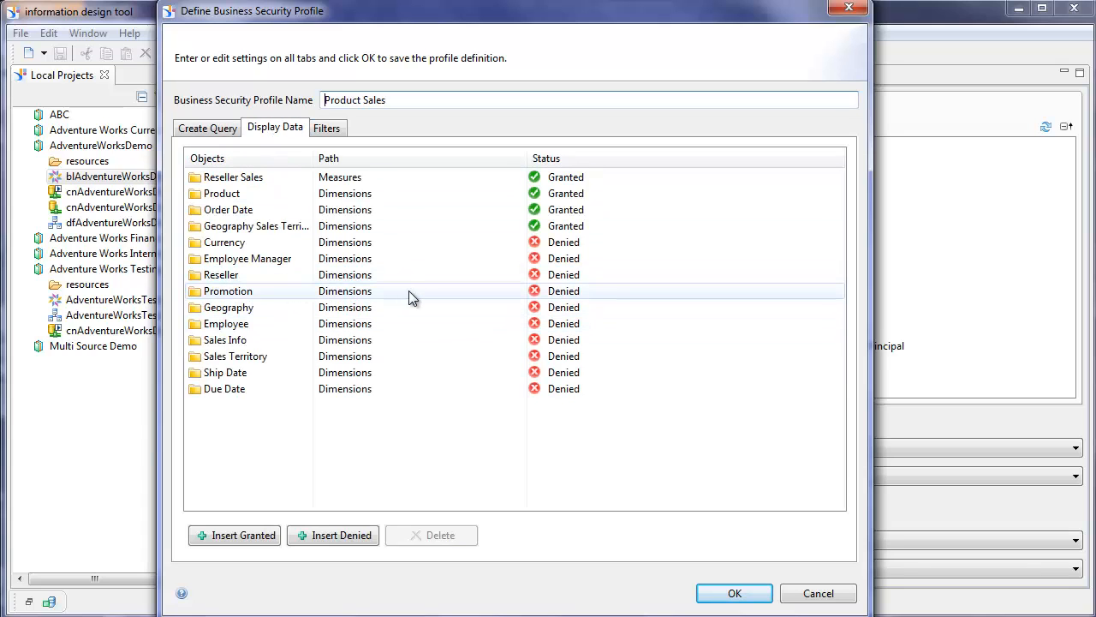
left_click(734, 594)
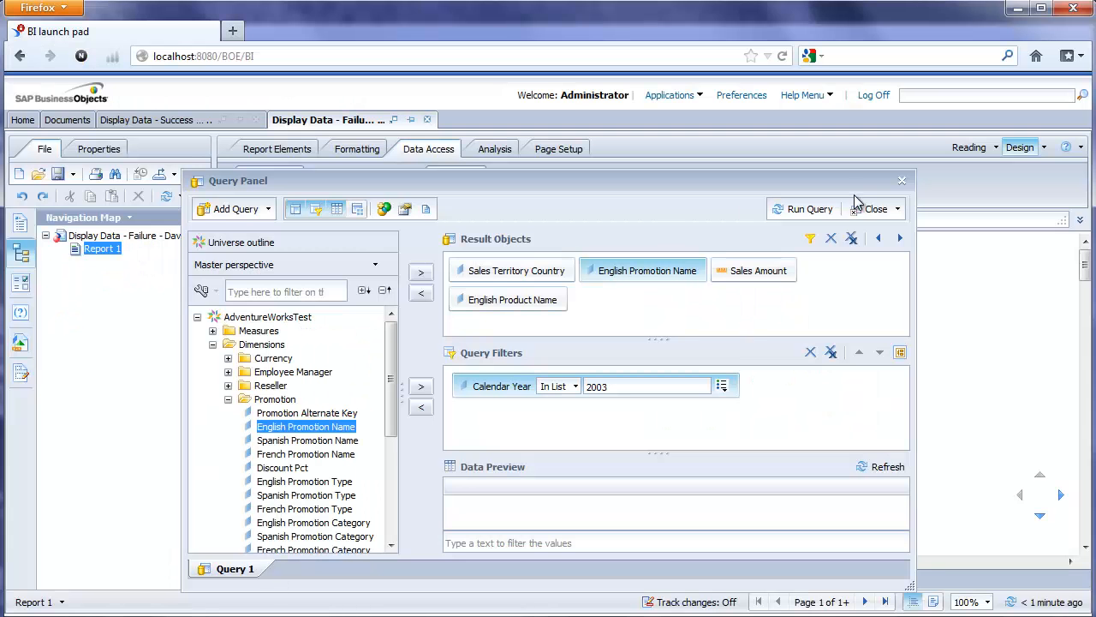
- Close the failure report's Query Panel and log off BI launch pad, leaving the page
left_click(903, 185)
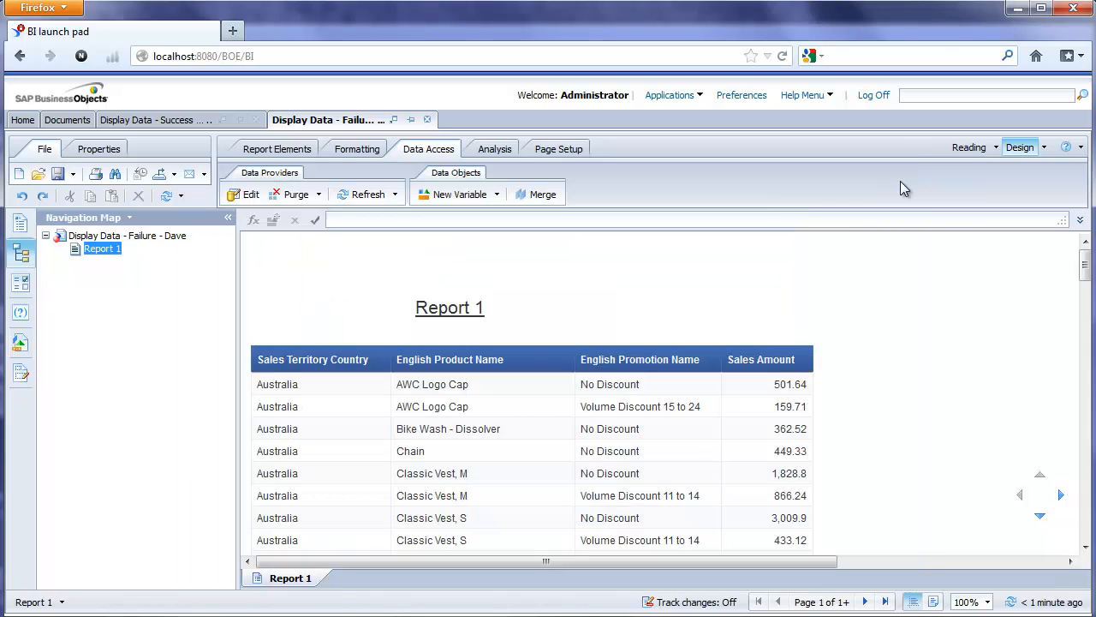
left_click(877, 97)
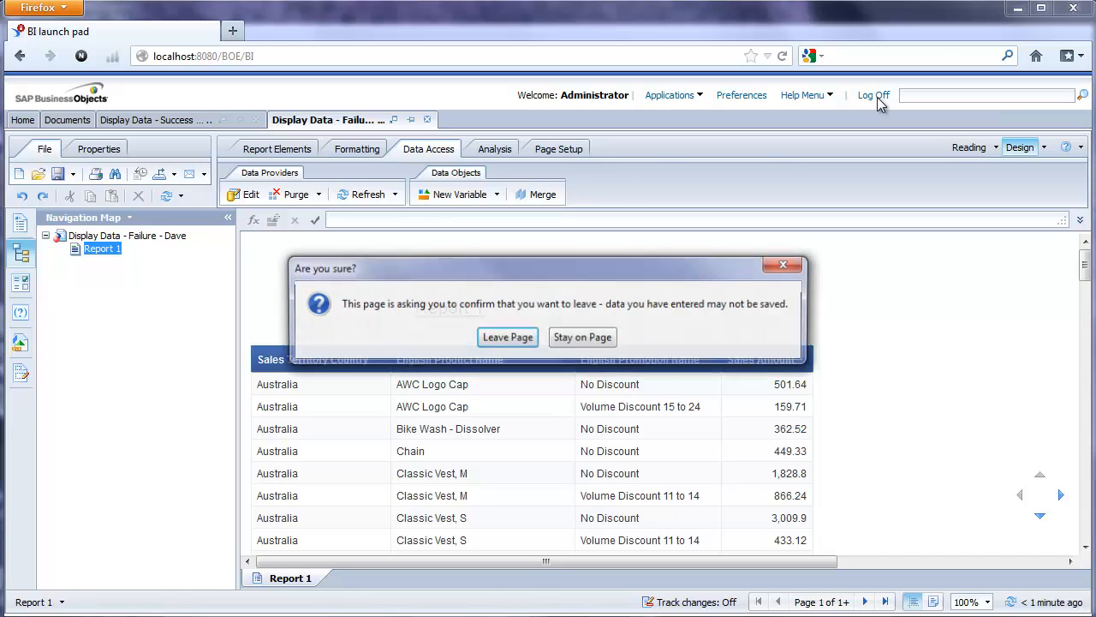
left_click(508, 337)
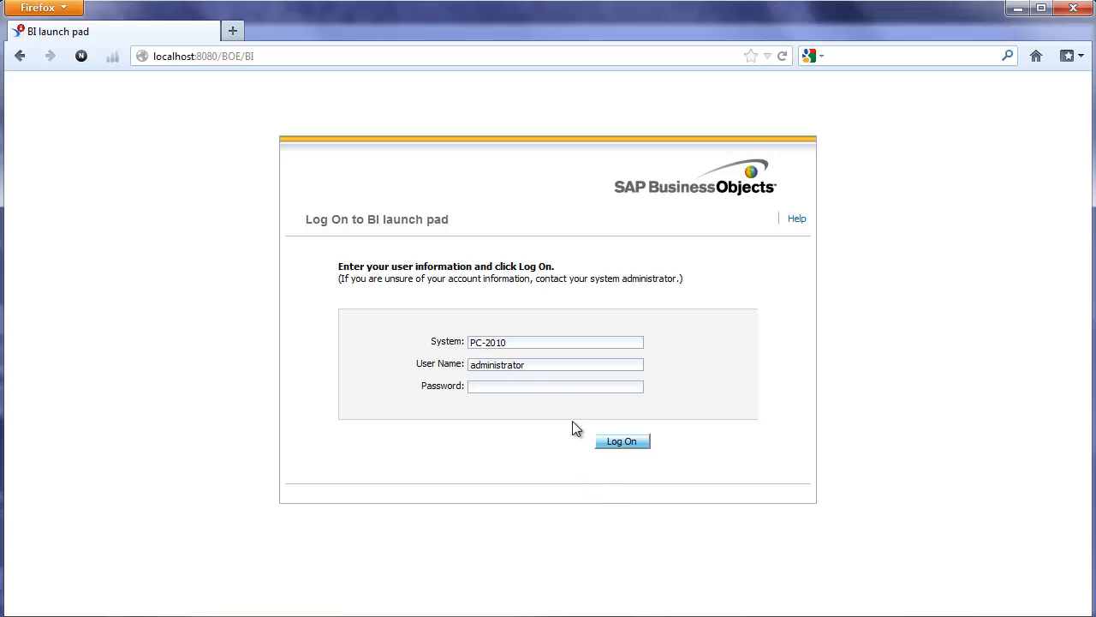
- Replace the user name with the test user's credentials and log on to BI launch pad
left_click_drag(543, 367, 362, 379)
type("dave•••••••••")
key("Return")
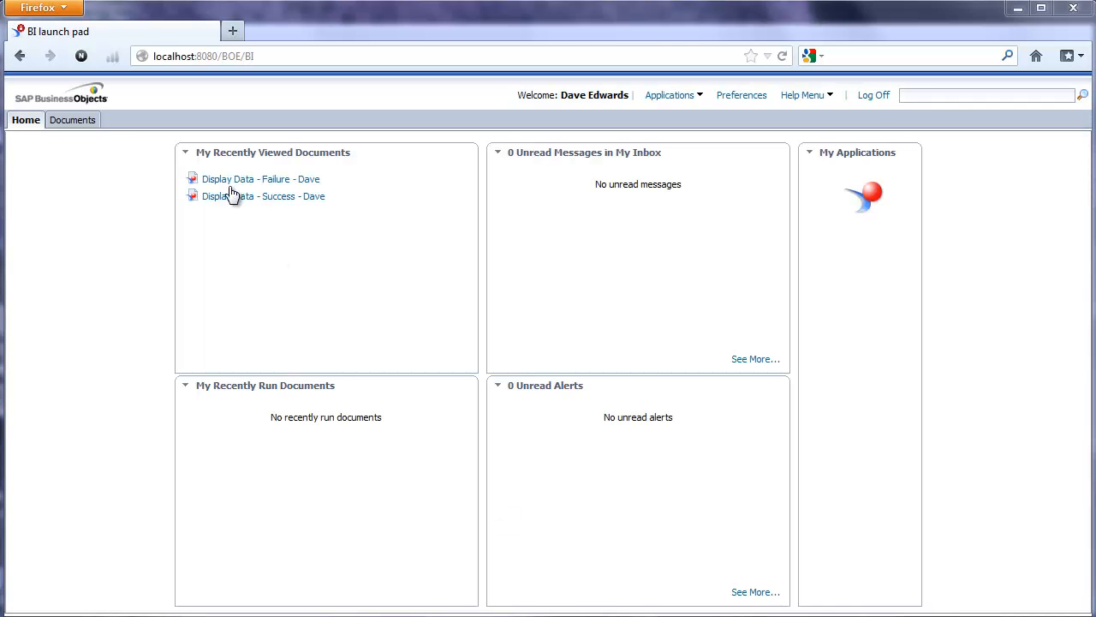
- Open the Display Data - Success report from Public Folders > Sales Reports
left_click(76, 121)
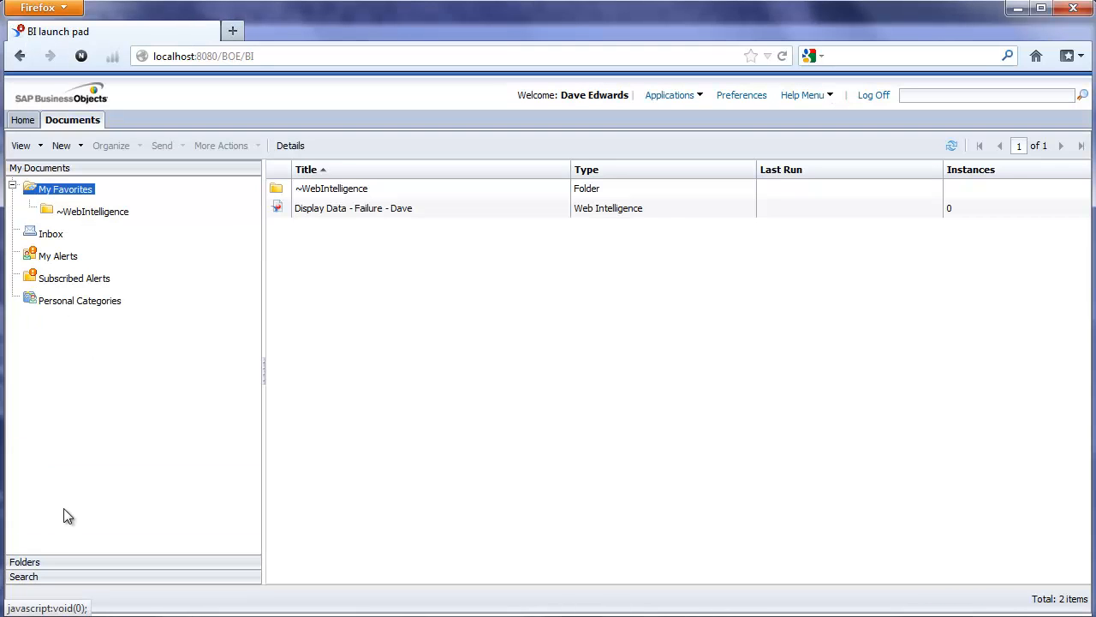
left_click(34, 560)
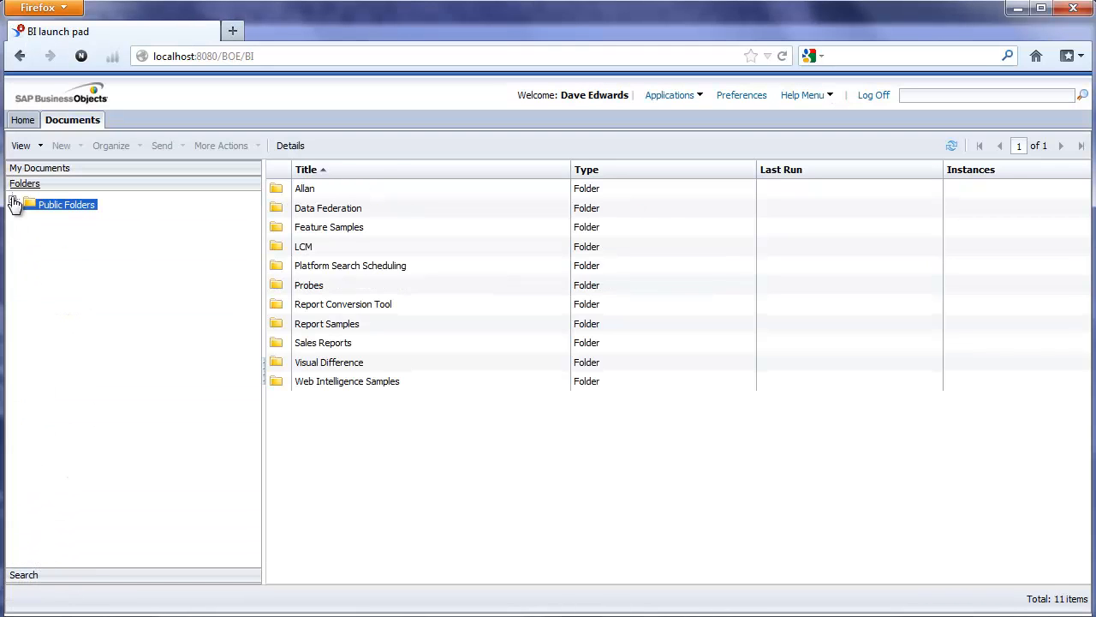
left_click(14, 202)
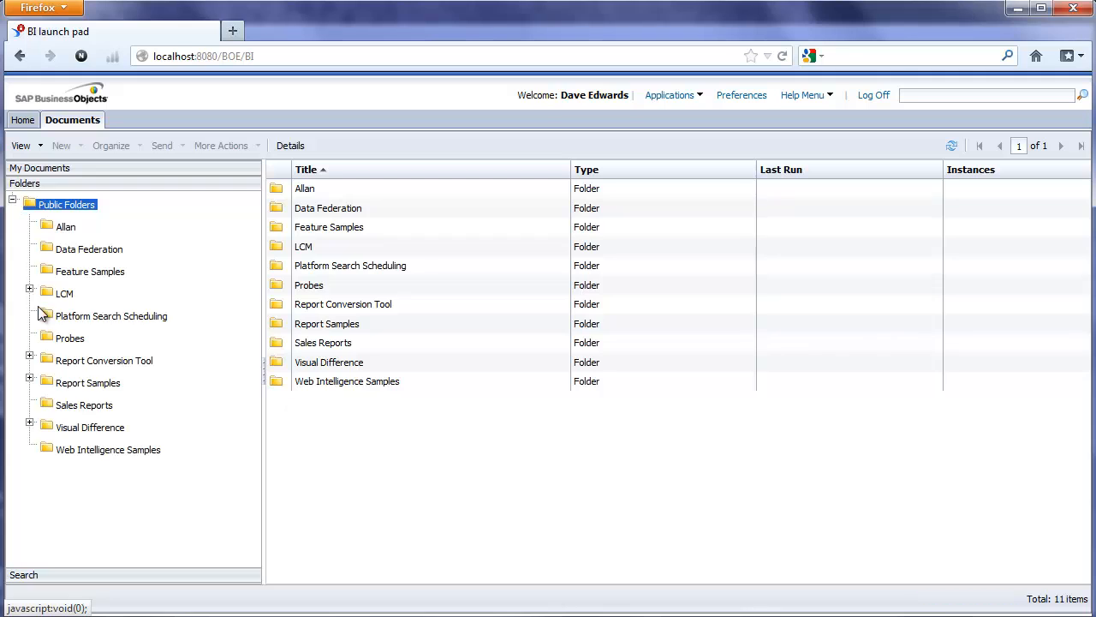
left_click(84, 405)
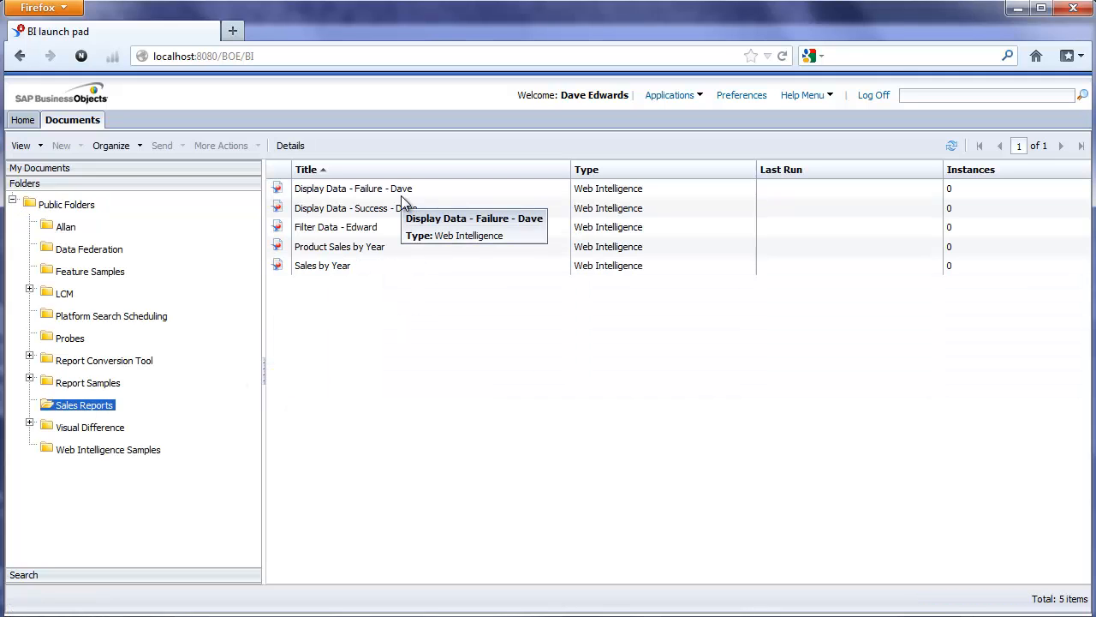
left_click(422, 210)
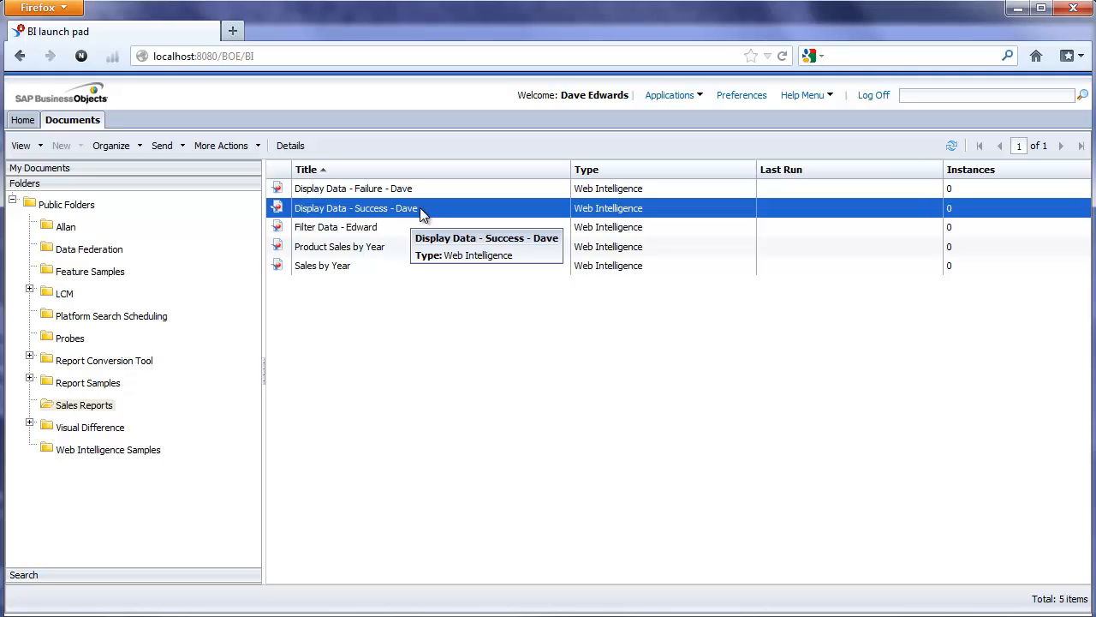
double_click(420, 207)
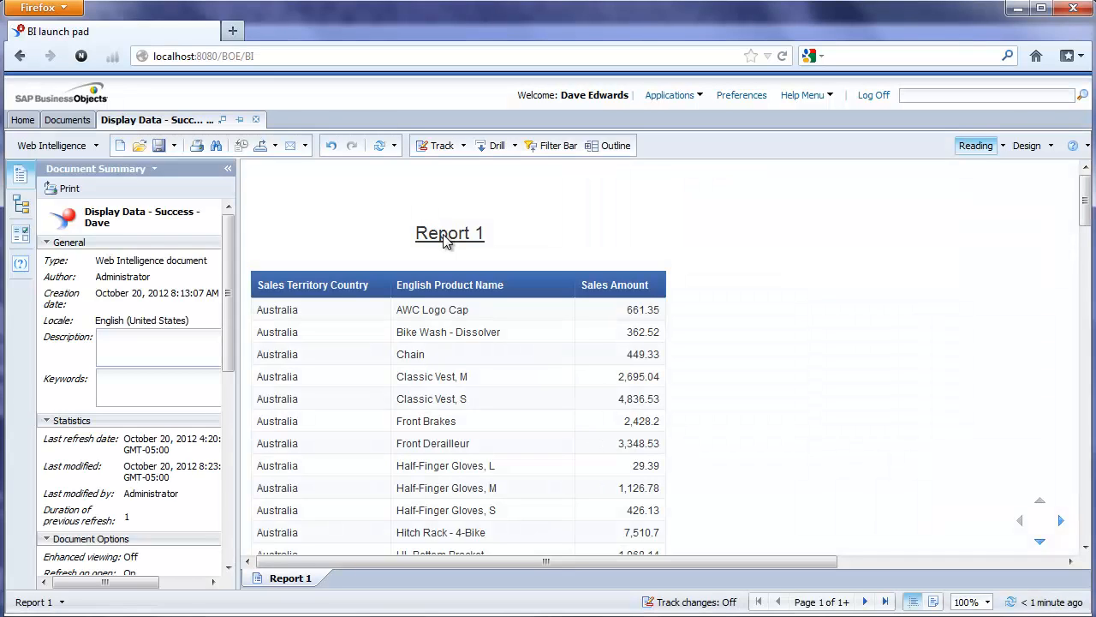
- Back in Documents, open the Display Data - Failure report, which fails with WIS 00002
left_click(66, 120)
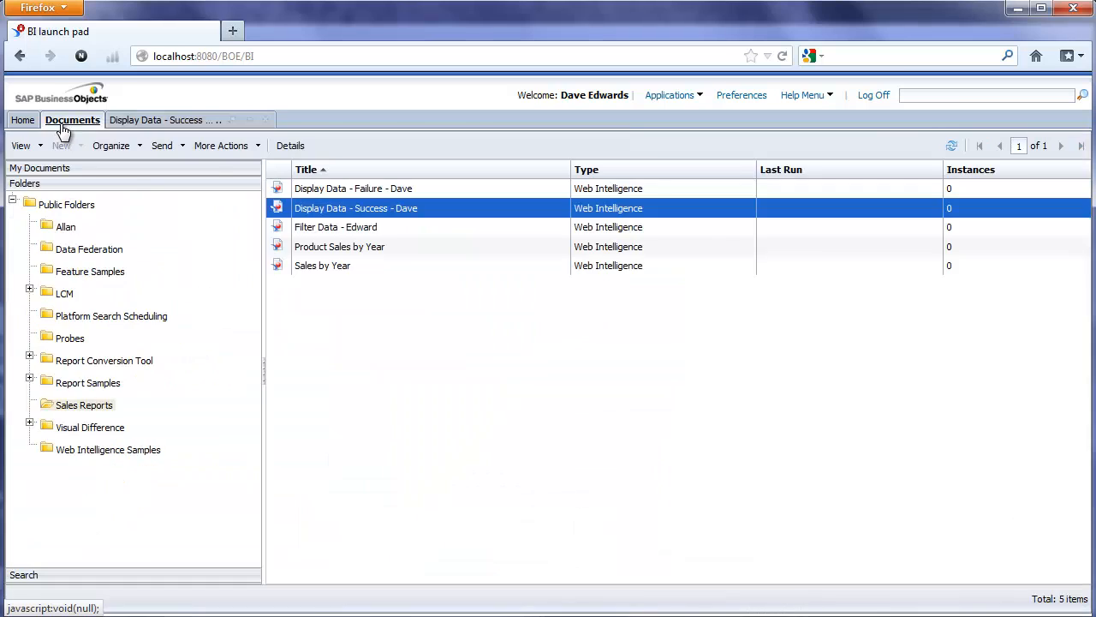
left_click(379, 190)
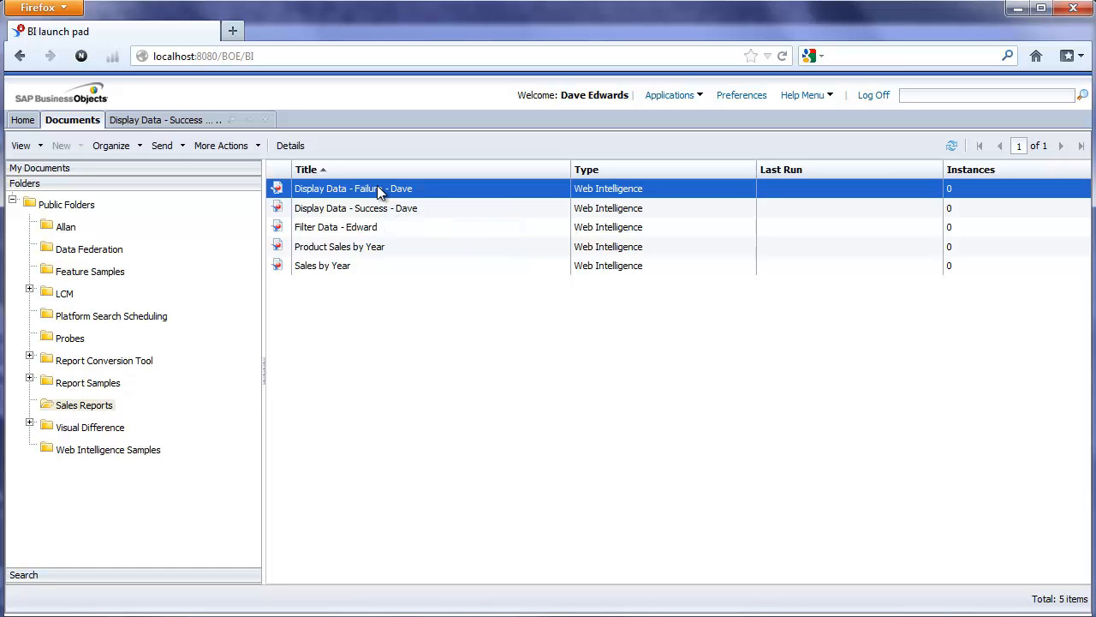
double_click(379, 190)
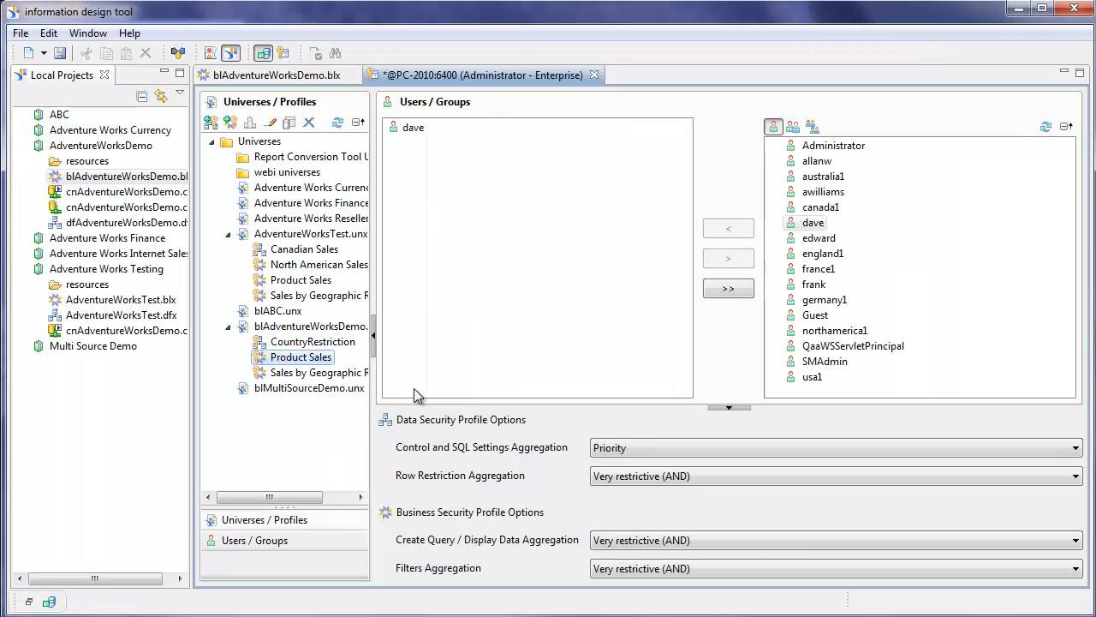
- Insert a new business security profile for blAdventureWorksDemo.unx
left_click(232, 122)
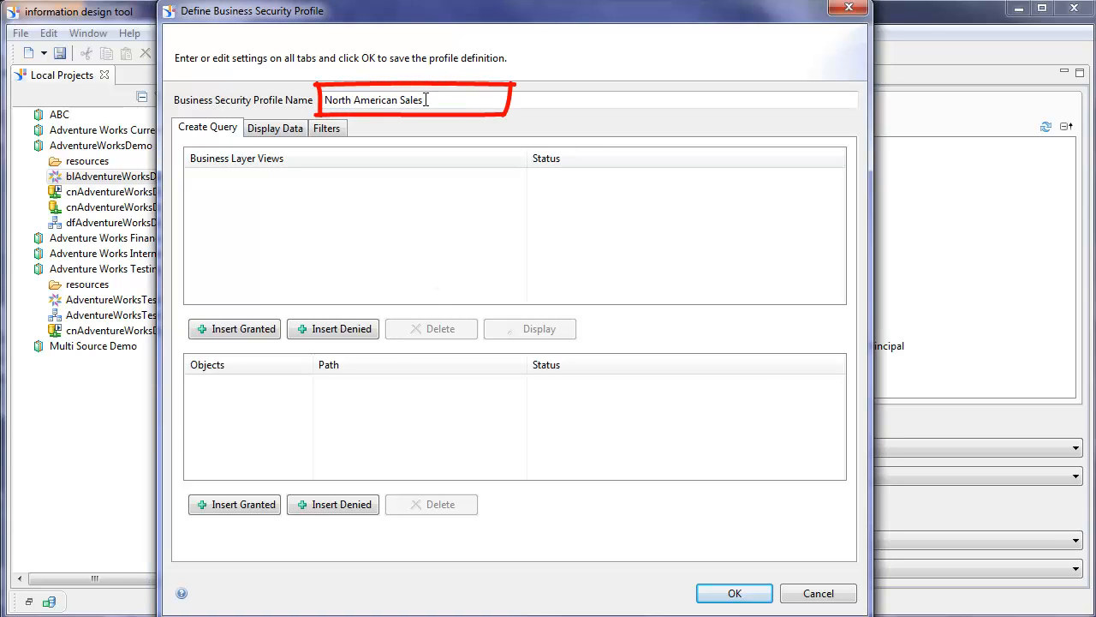
- Grant Master View on Create Query for the North American Sales profile
left_click(231, 330)
left_click(227, 119)
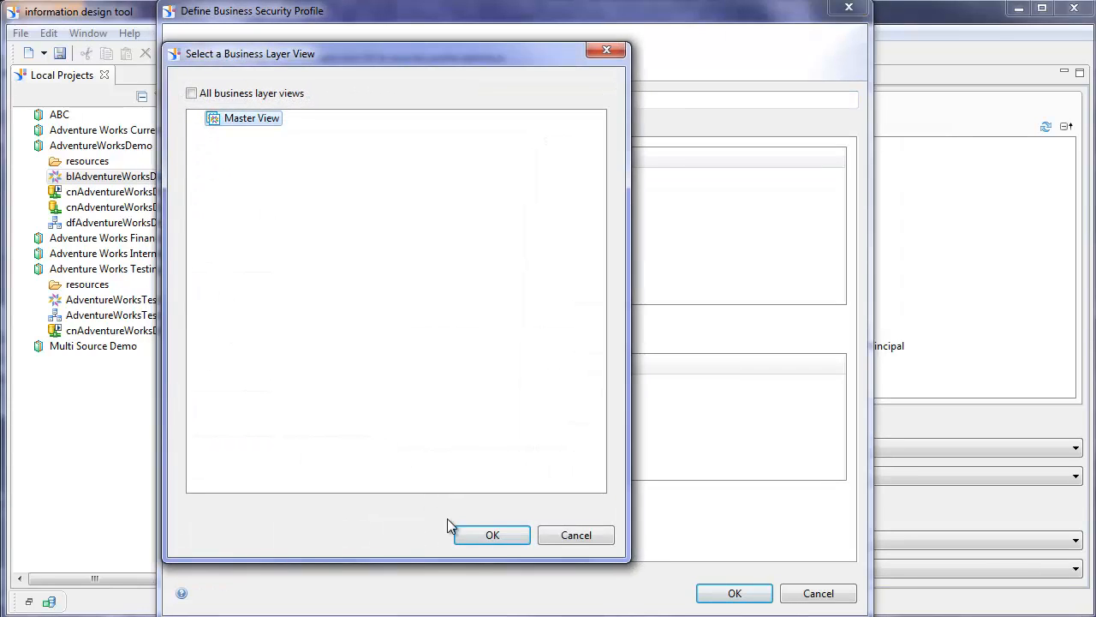
left_click(489, 536)
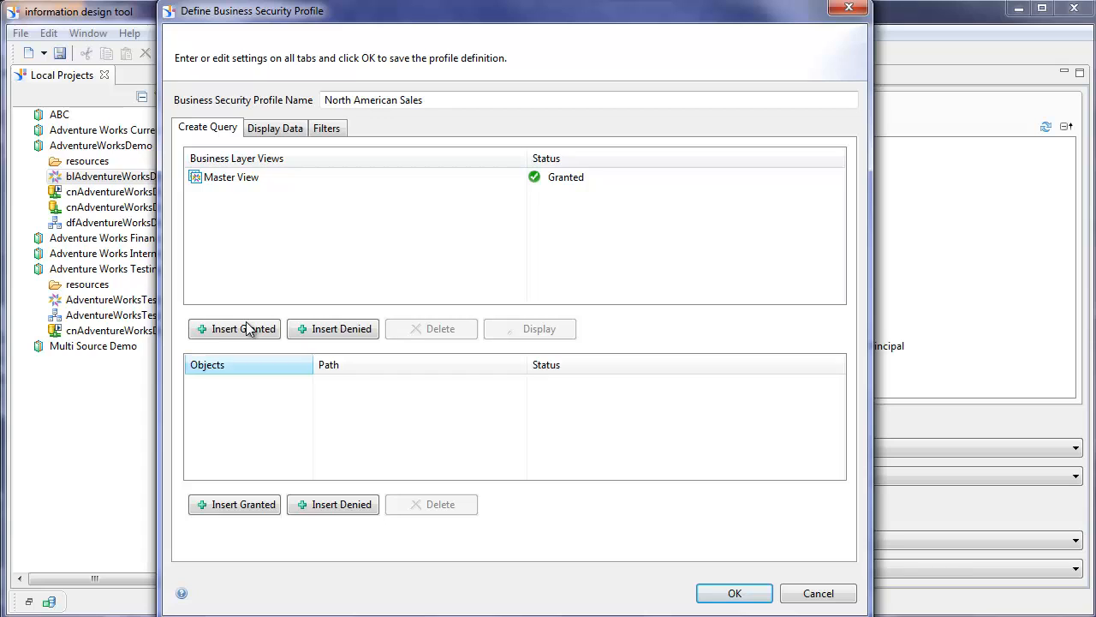
- Grant All objects on Display Data for the profile
left_click(272, 128)
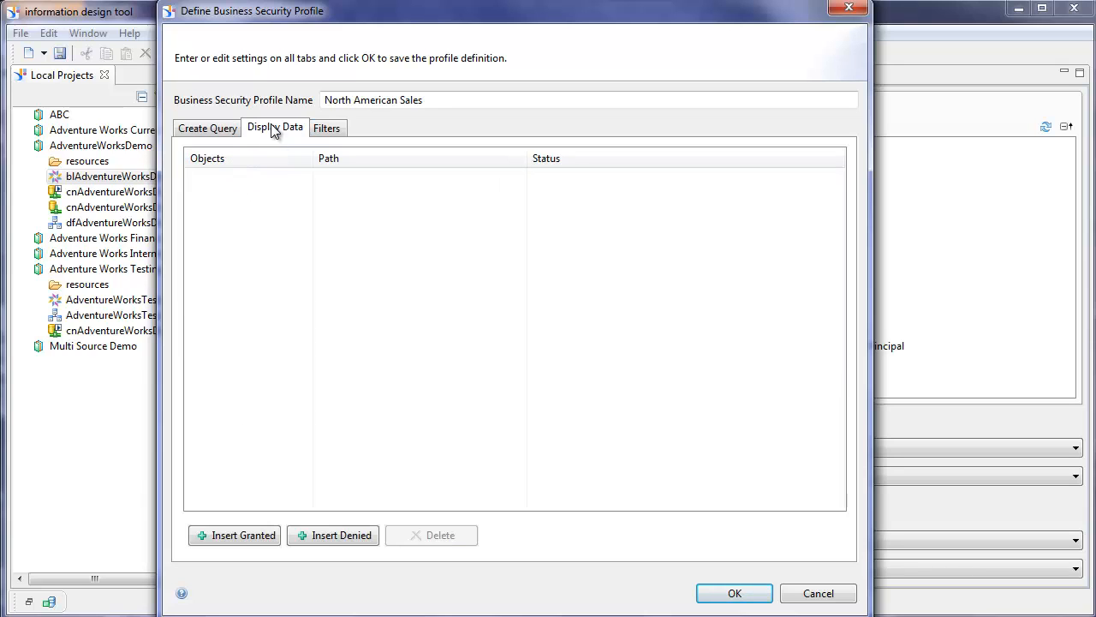
left_click(236, 537)
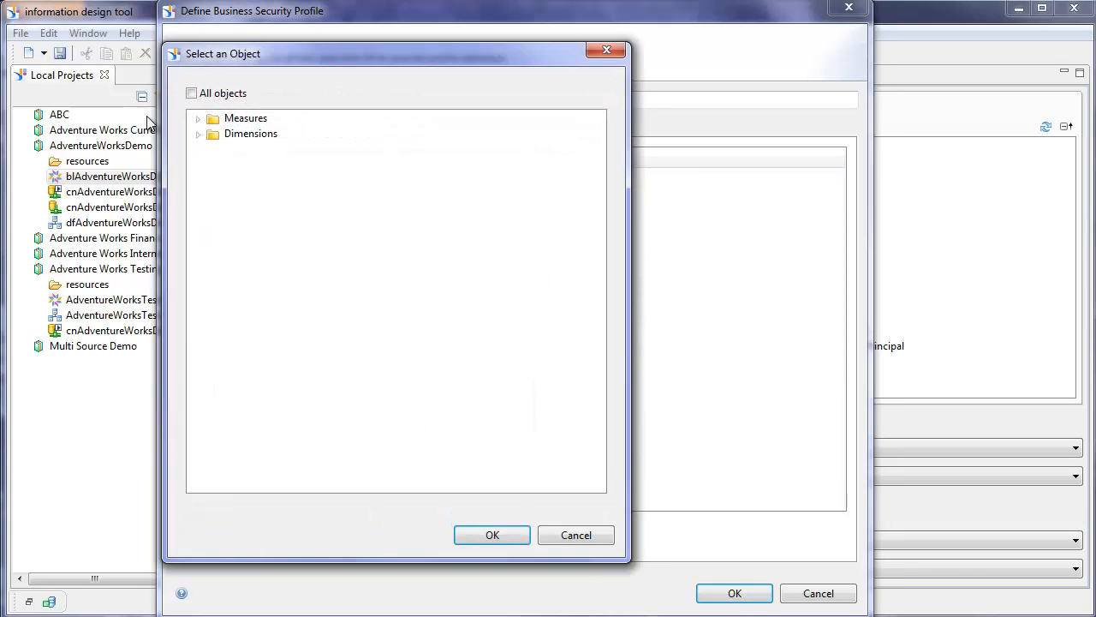
left_click(191, 93)
left_click(494, 538)
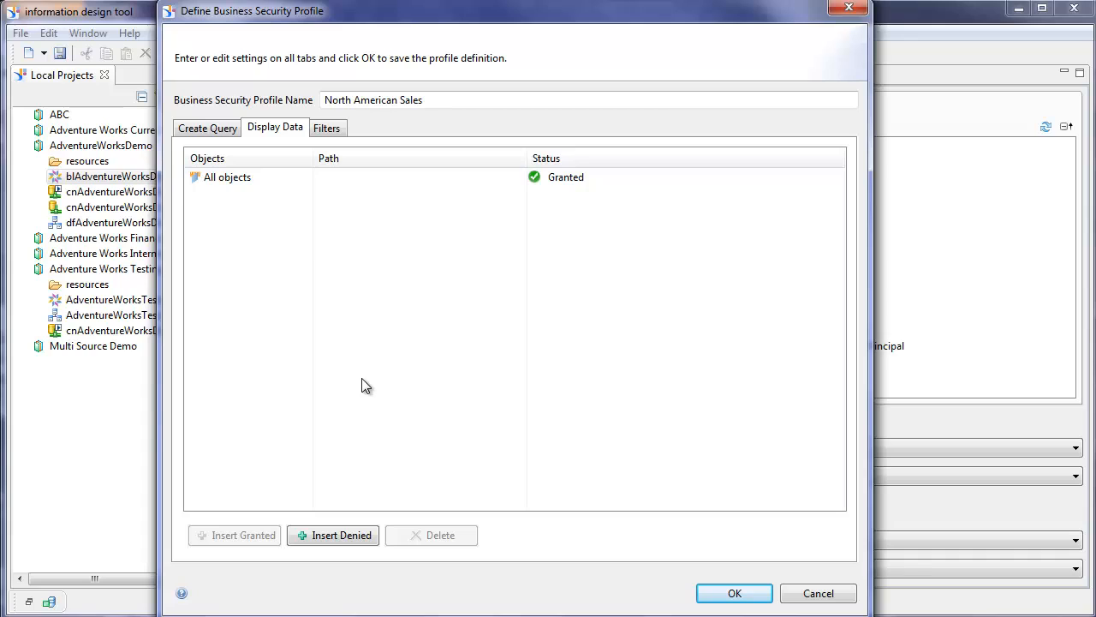
left_click(323, 130)
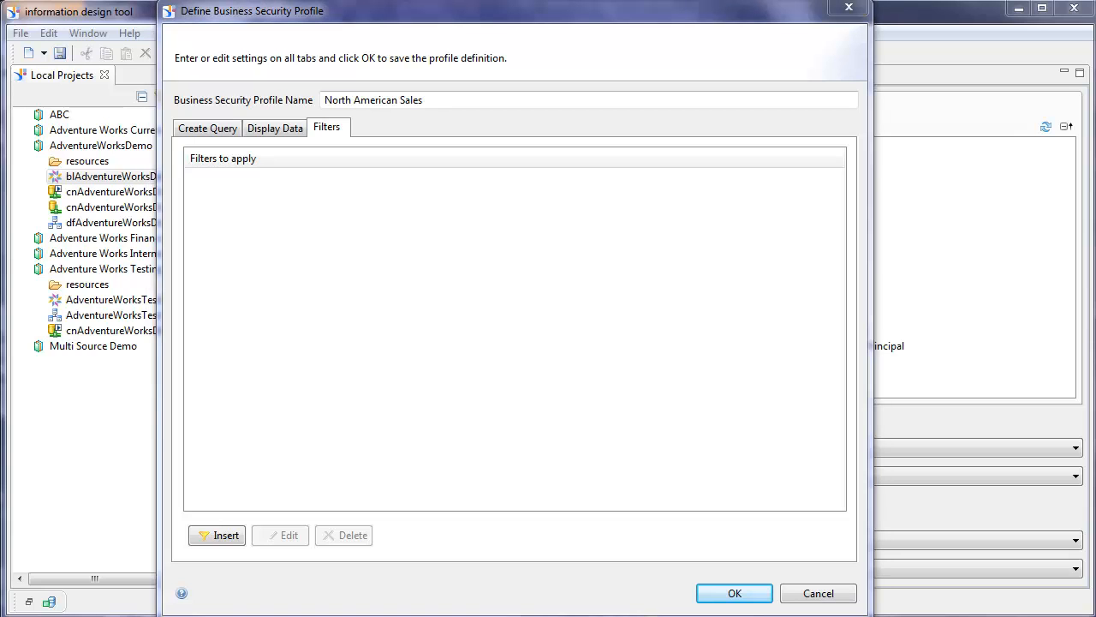
- Add a North American Data filter with a Sales Territory Country condition
left_click(217, 536)
mouse_move(406, 211)
left_mouse_down()
mouse_move(360, 122)
mouse_move(378, 78)
left_mouse_up()
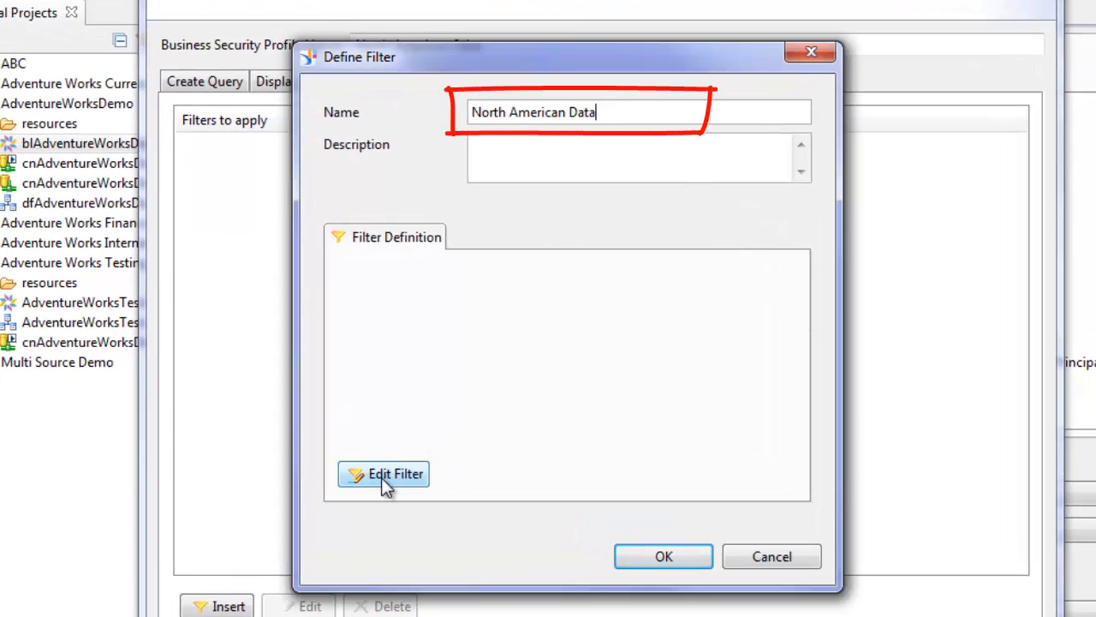
left_click(378, 473)
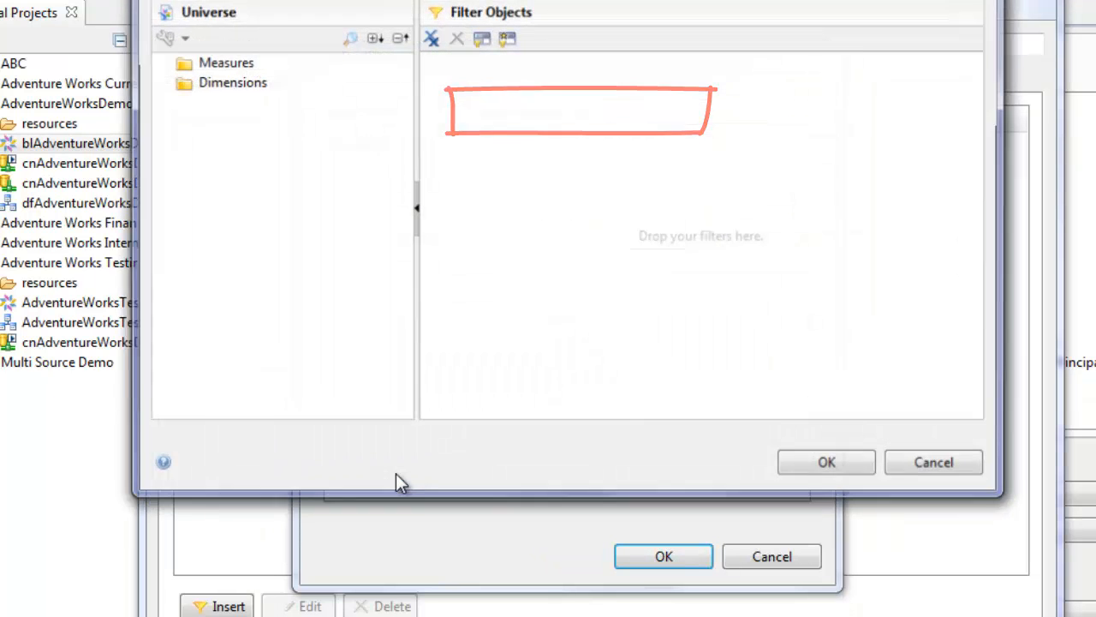
left_click(161, 82)
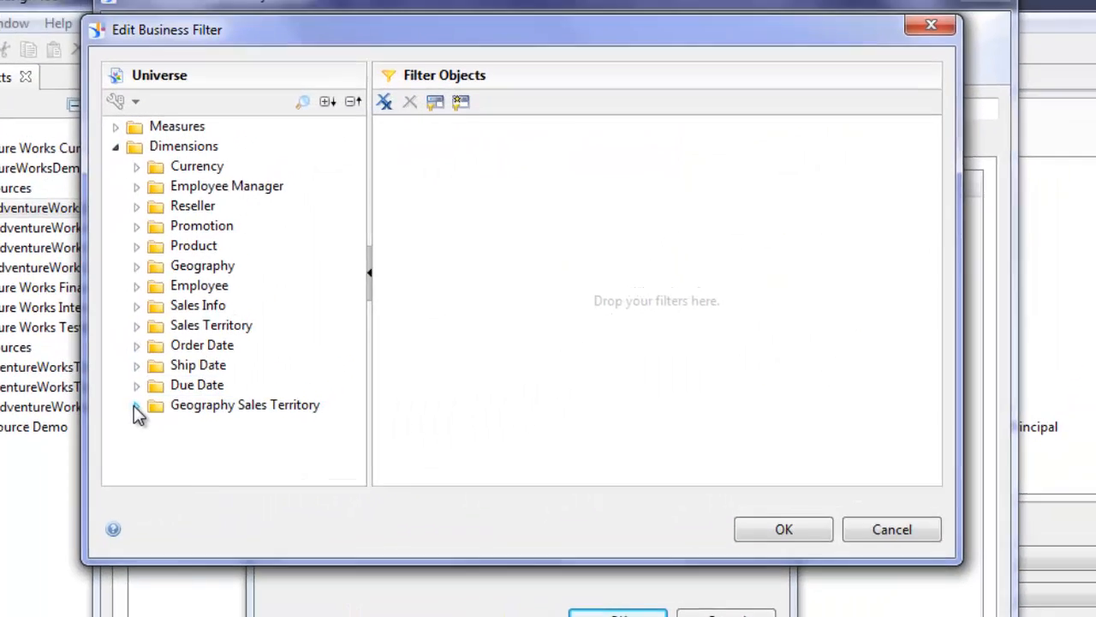
left_click(181, 340)
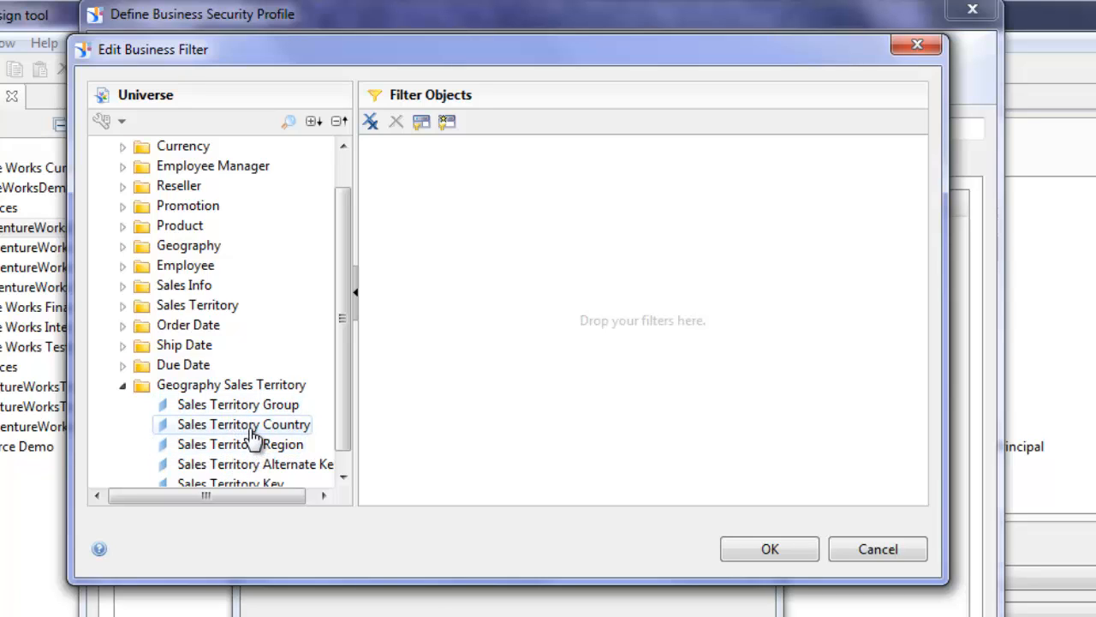
left_click(252, 430)
double_click(252, 428)
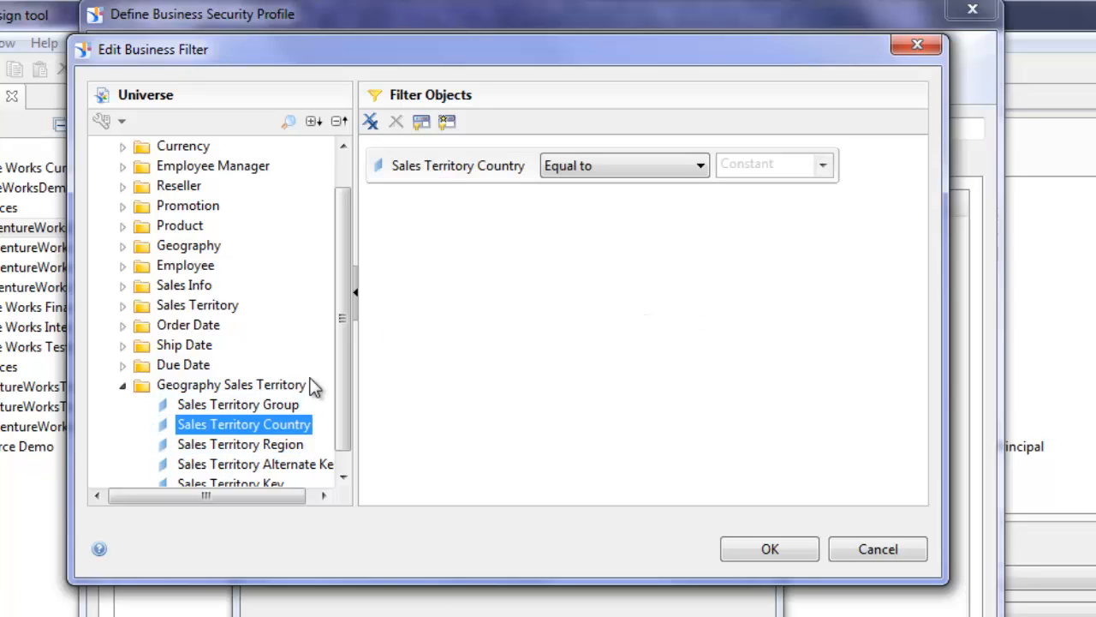
- Set the condition to In List with values Canada and United States
left_click(702, 167)
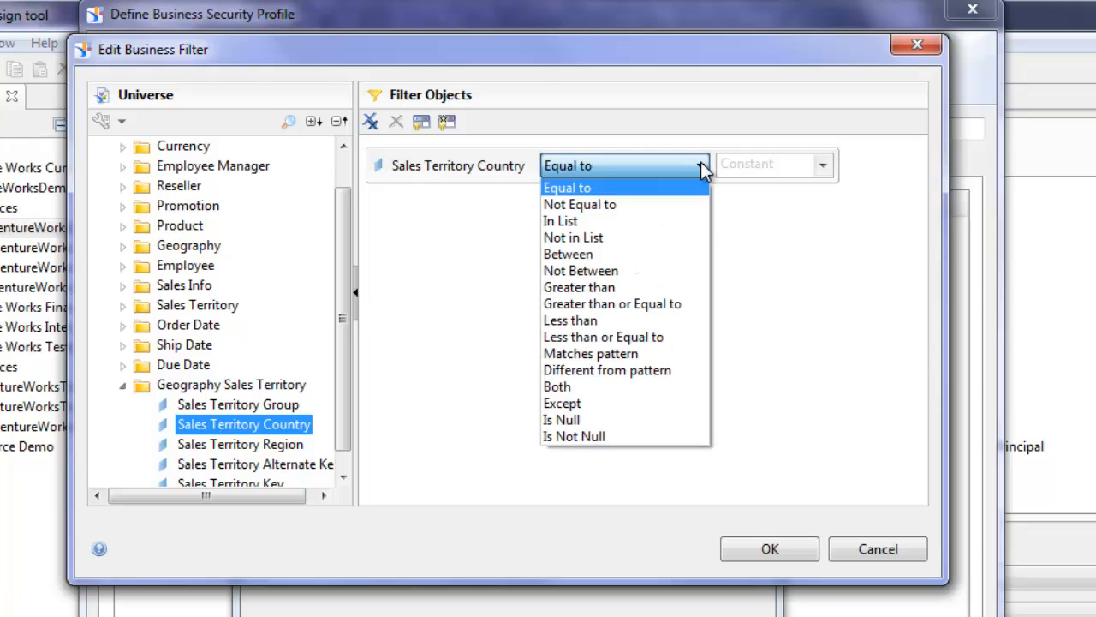
left_click(576, 224)
left_click(823, 165)
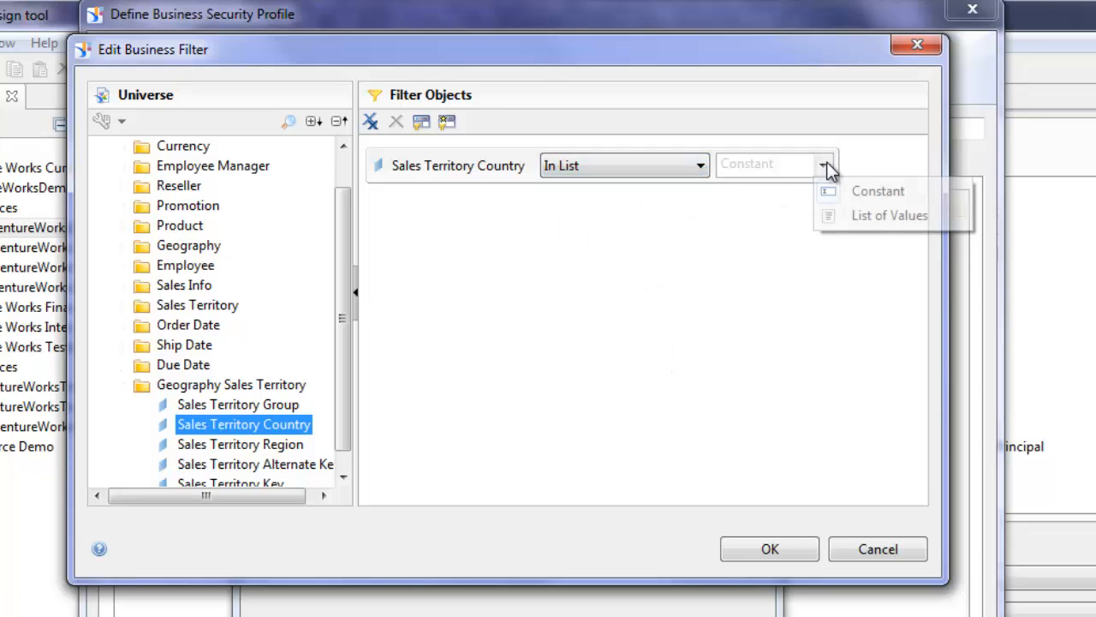
left_click(861, 217)
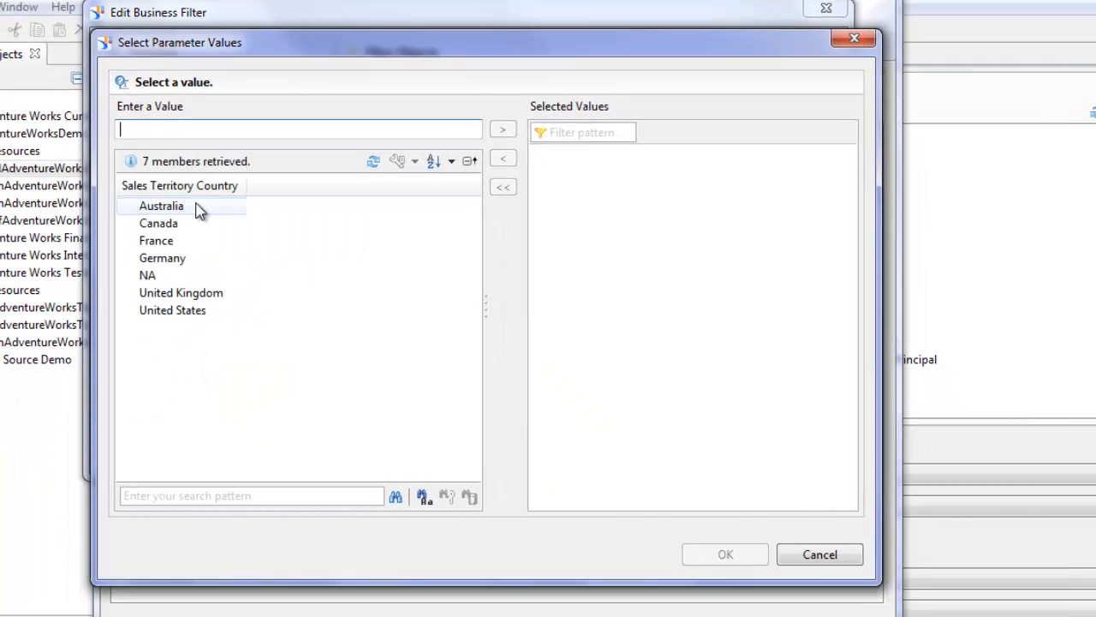
left_click(154, 224)
left_click(180, 311, "ctrl")
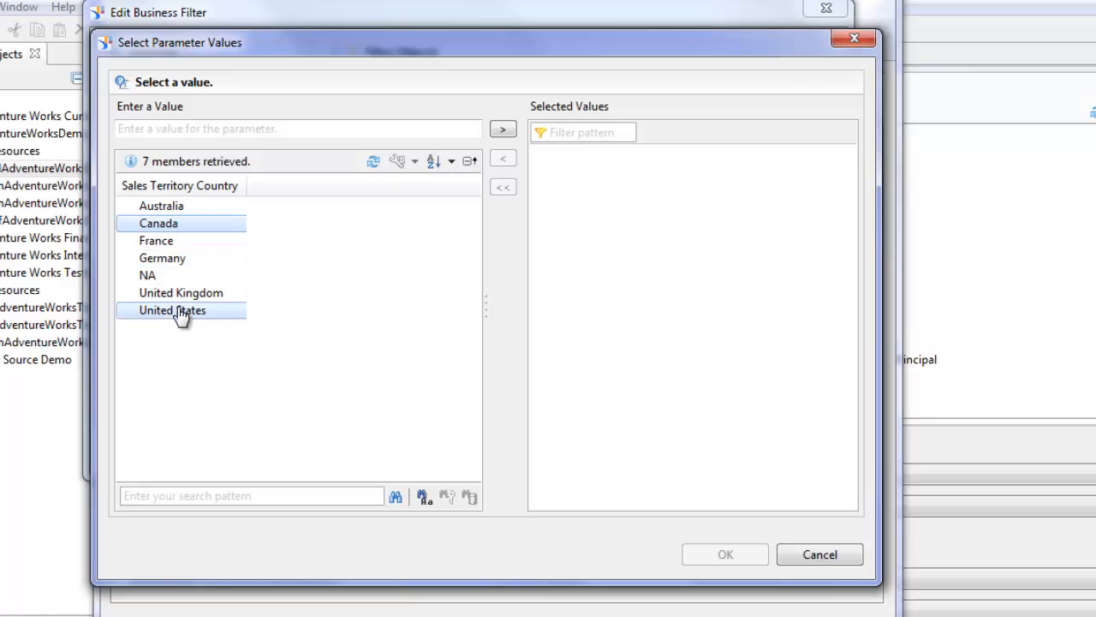
left_click(502, 129)
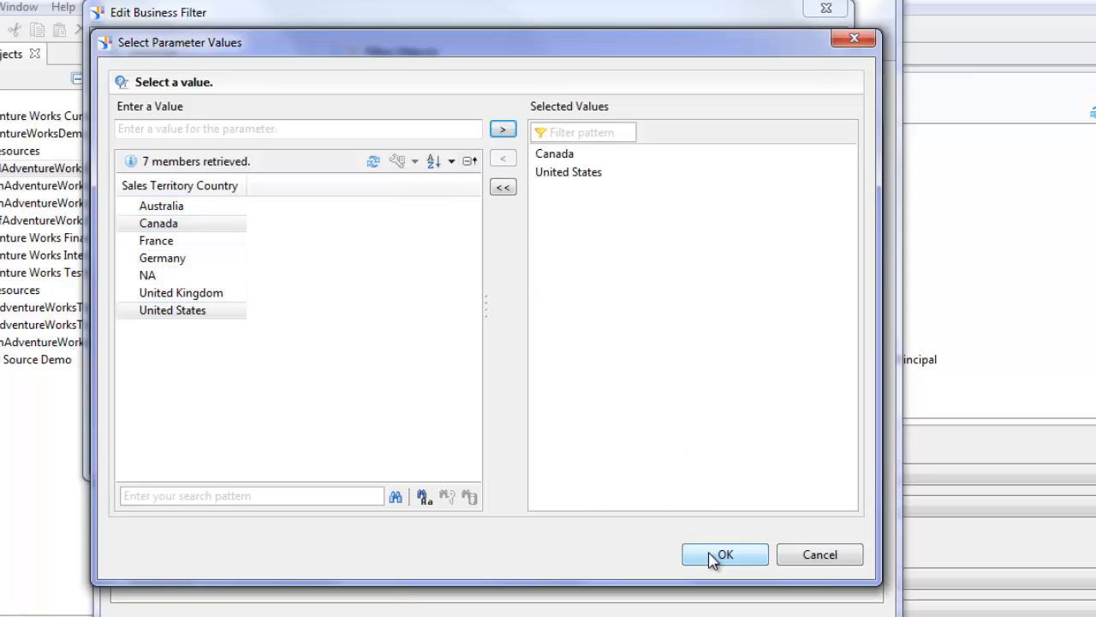
left_click(711, 557)
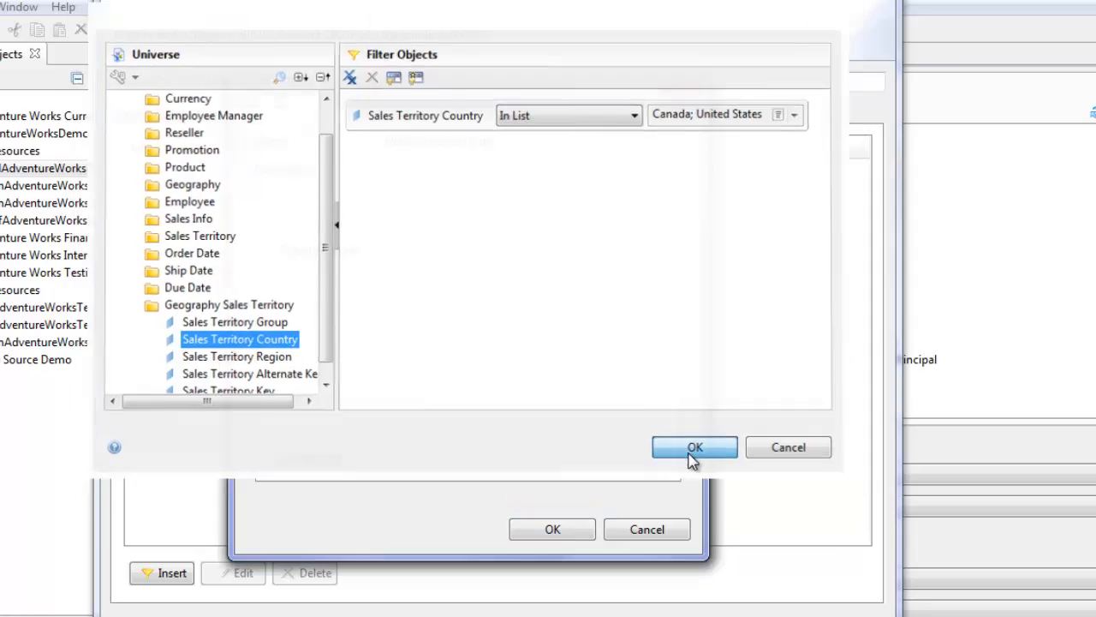
- Confirm the condition, then save the filter and the North American Sales profile
left_click(692, 452)
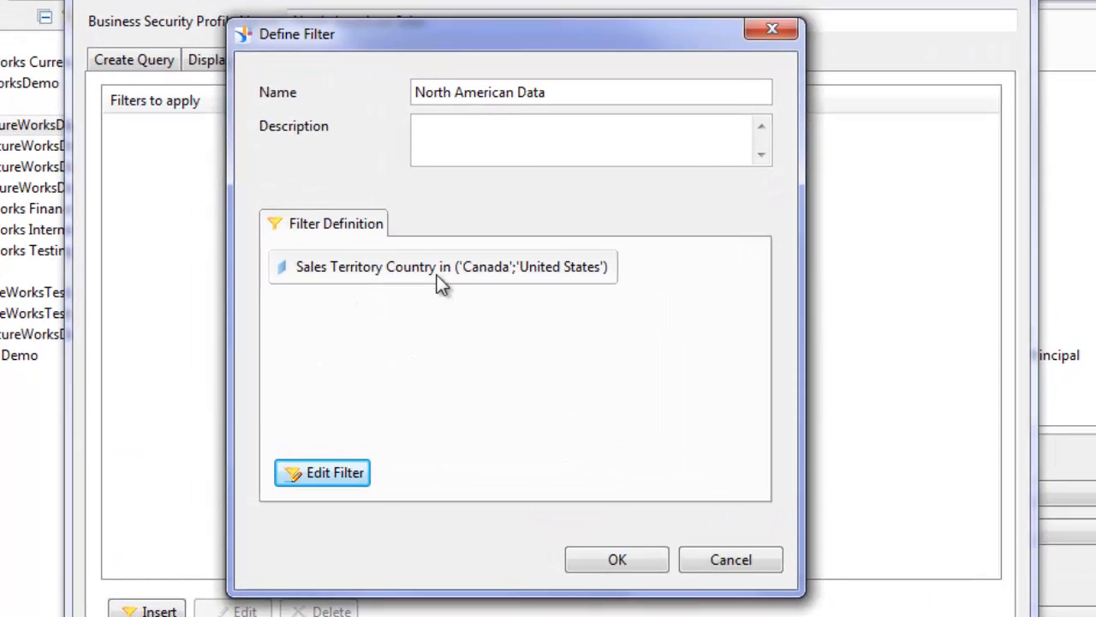
left_click(618, 560)
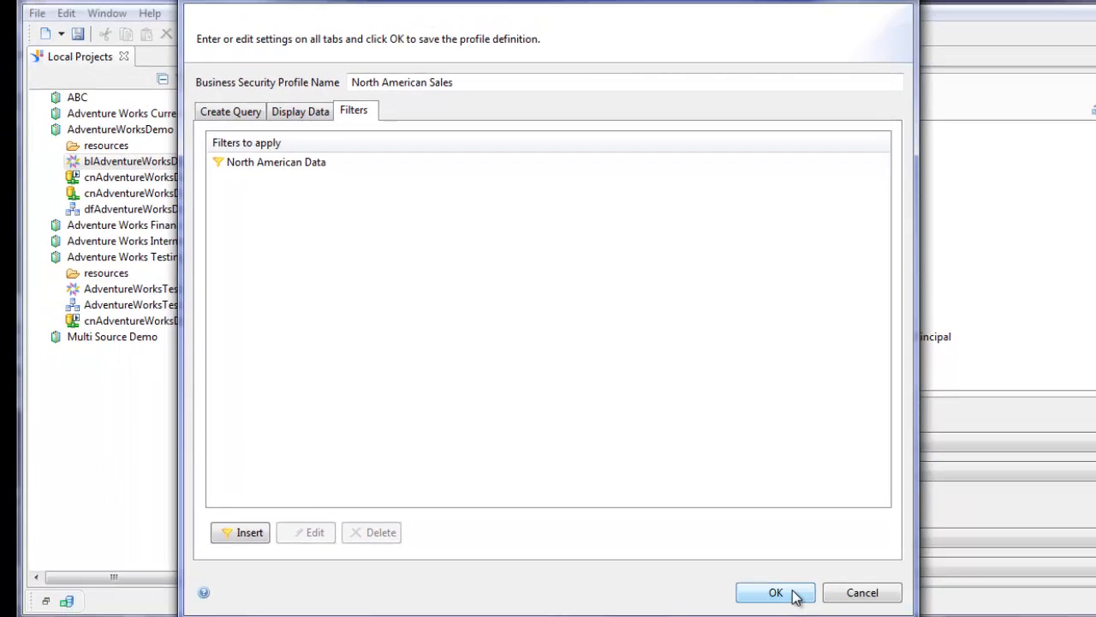
left_click(776, 593)
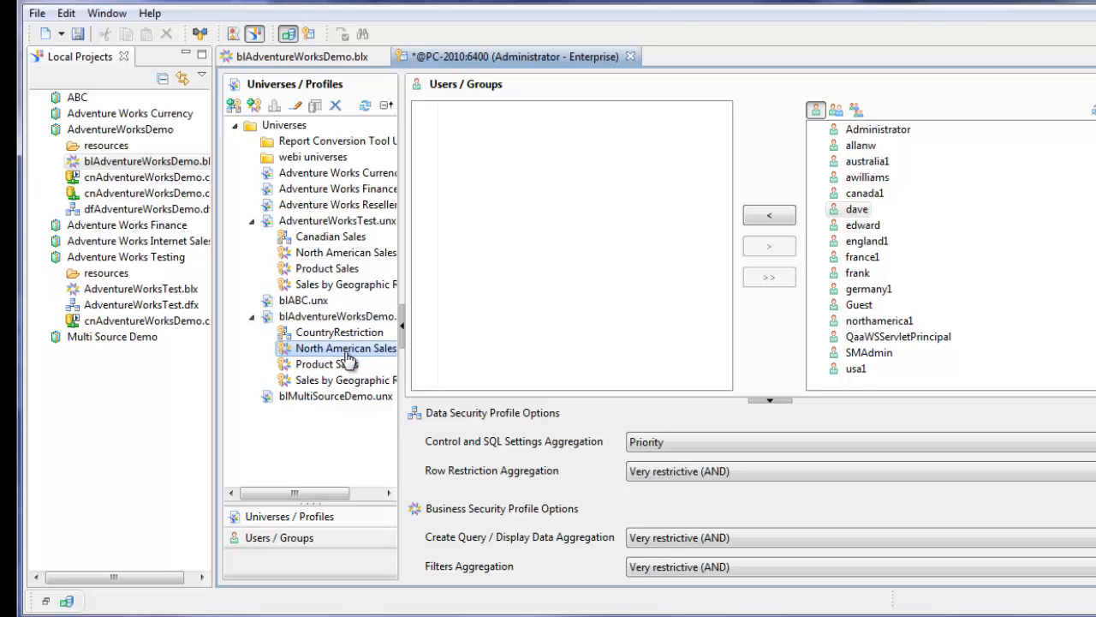
- Assign North American Sales to the test user and save the security changes
left_click(859, 226)
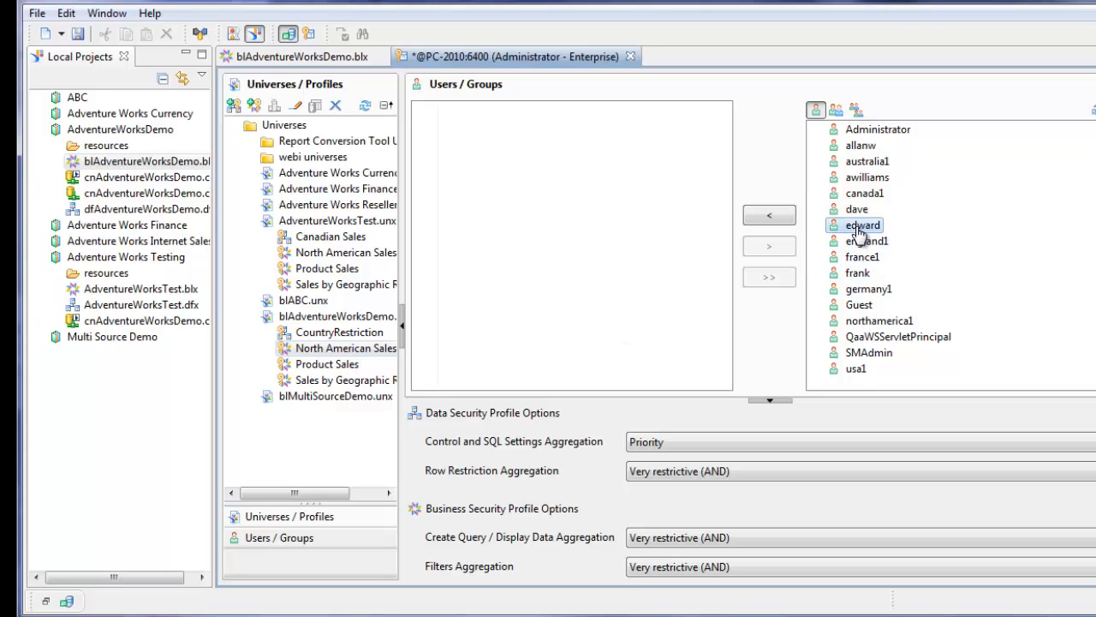
left_click(768, 217)
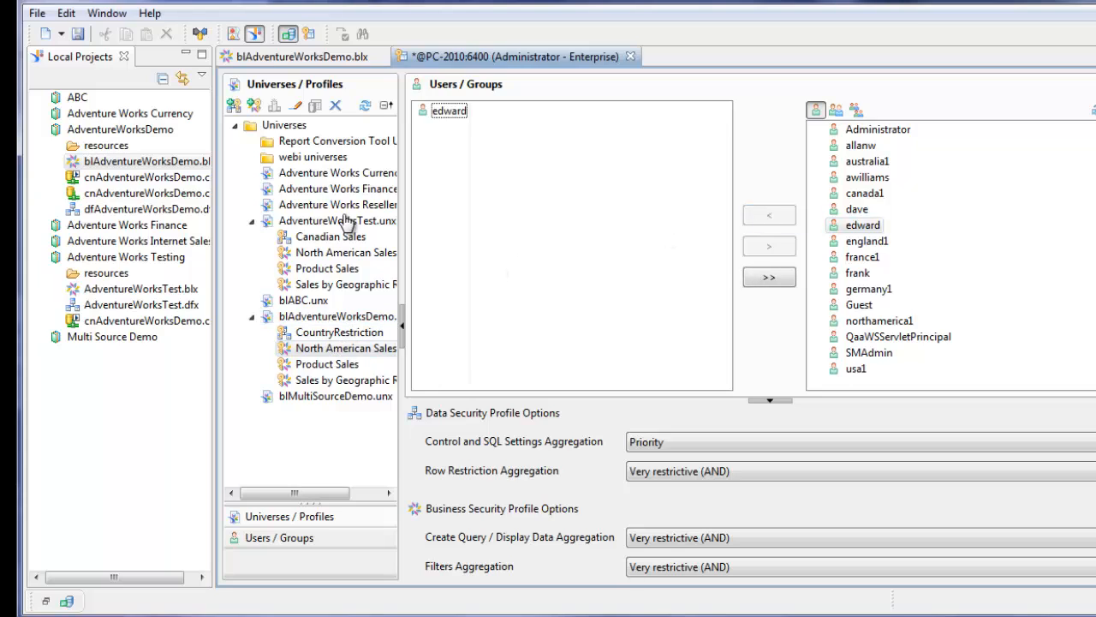
left_click(81, 35)
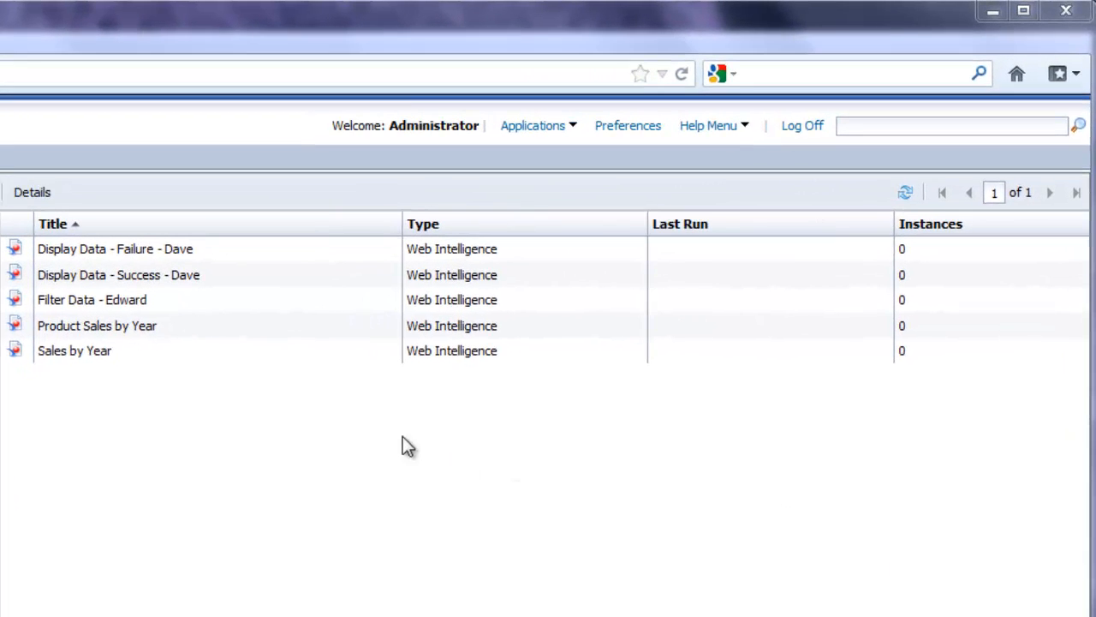
- Open the Filter Data report showing all six countries, then log off, leaving the page
left_click(209, 308)
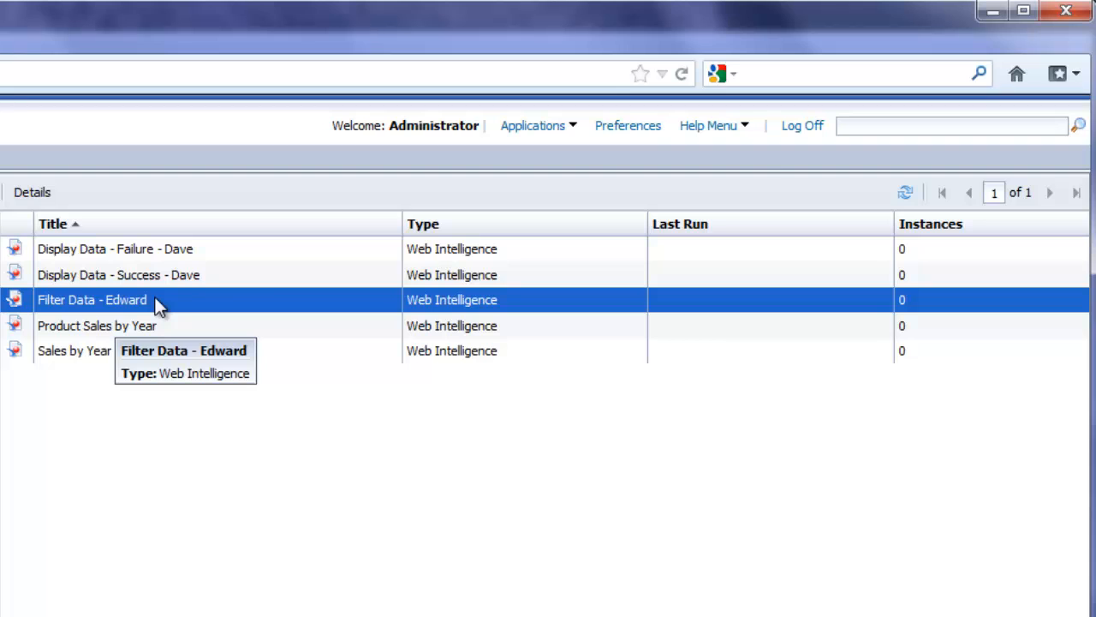
double_click(156, 300)
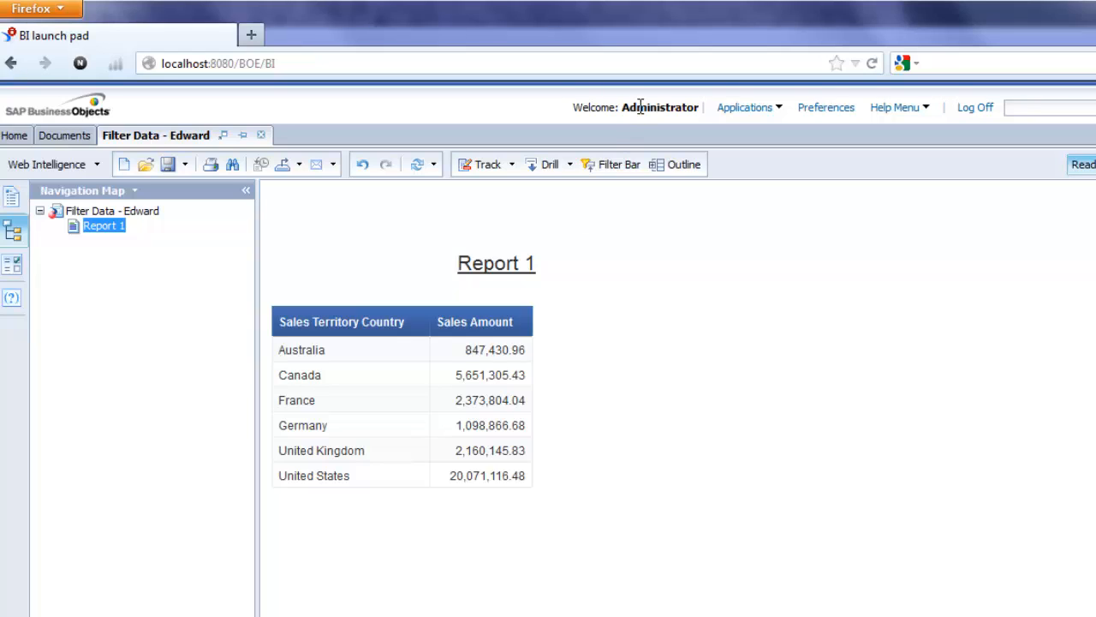
left_click(974, 108)
left_click(559, 382)
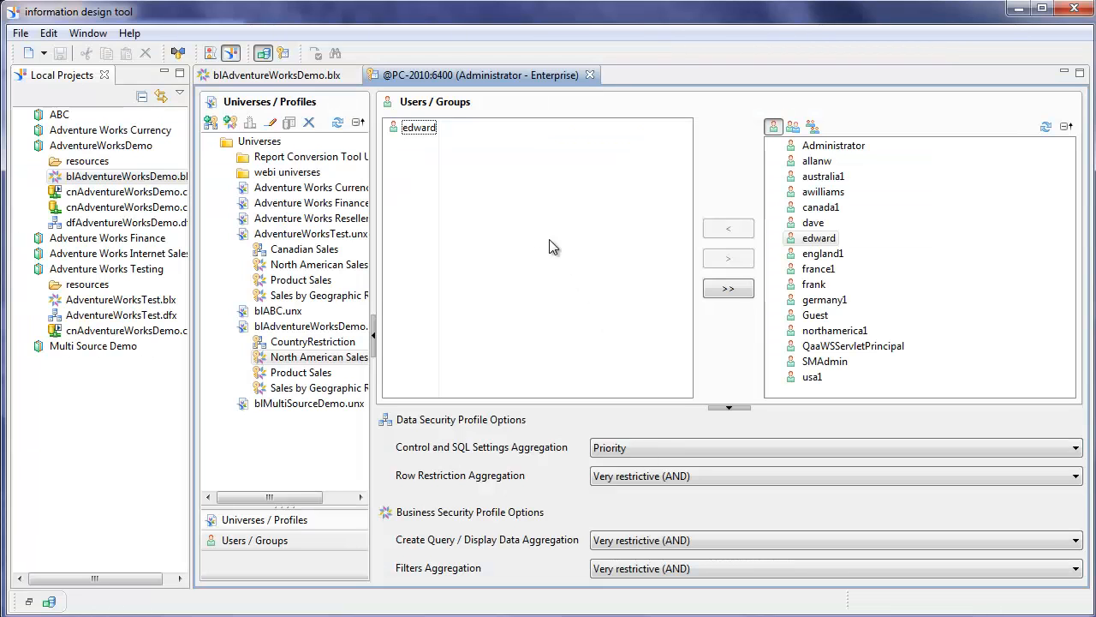
- Inspect North American Sales' North American Data filter (Canada, United States), then select the Filter Data report
left_click(305, 361)
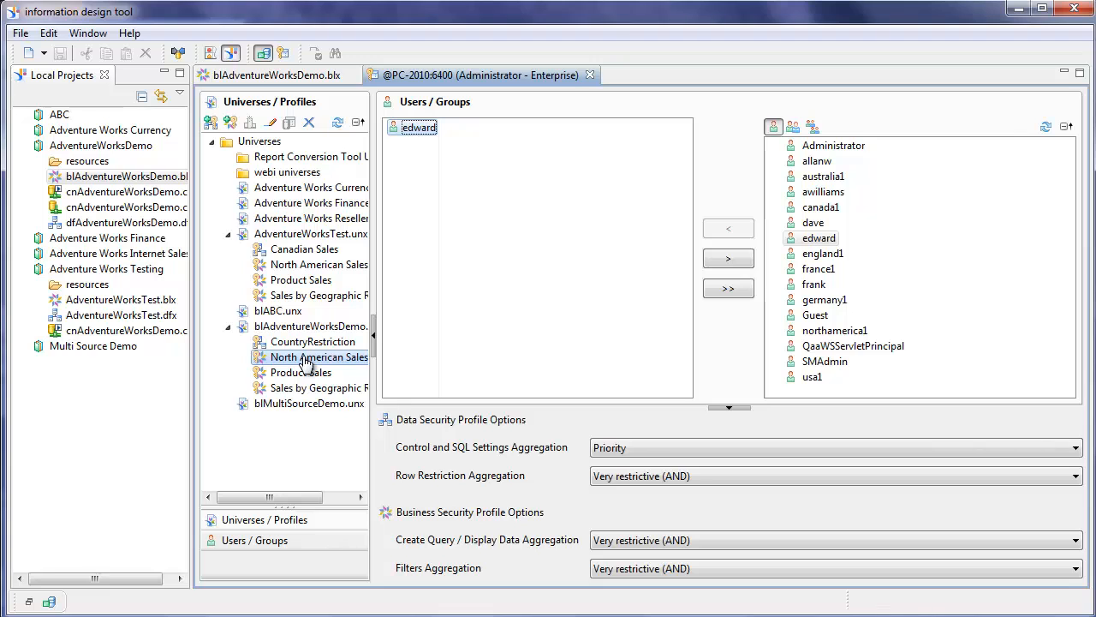
double_click(304, 360)
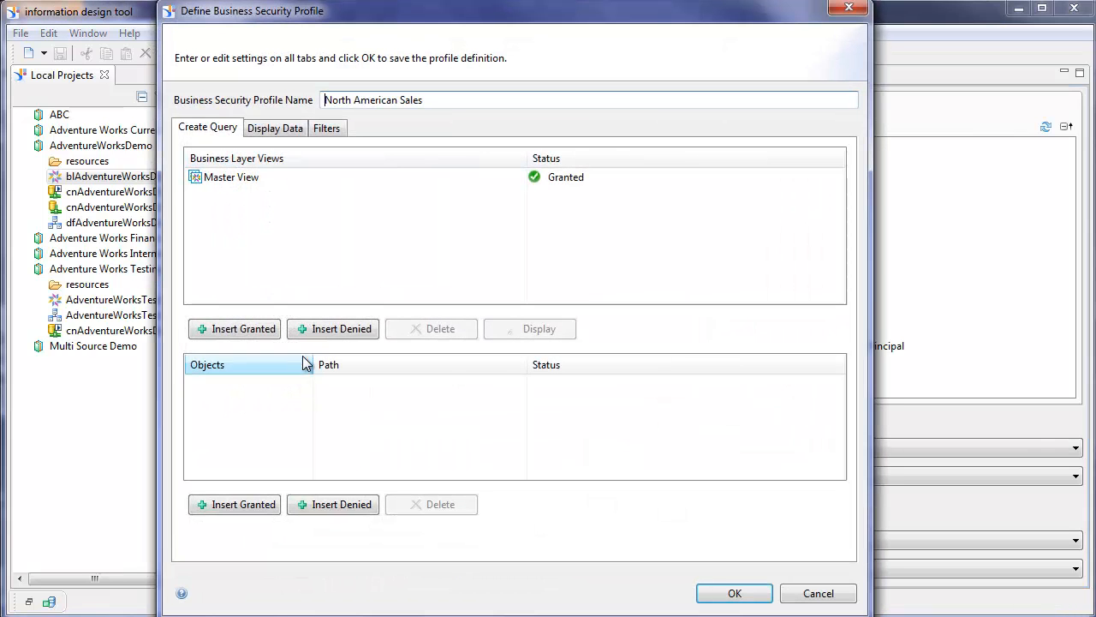
left_click(332, 133)
double_click(225, 179)
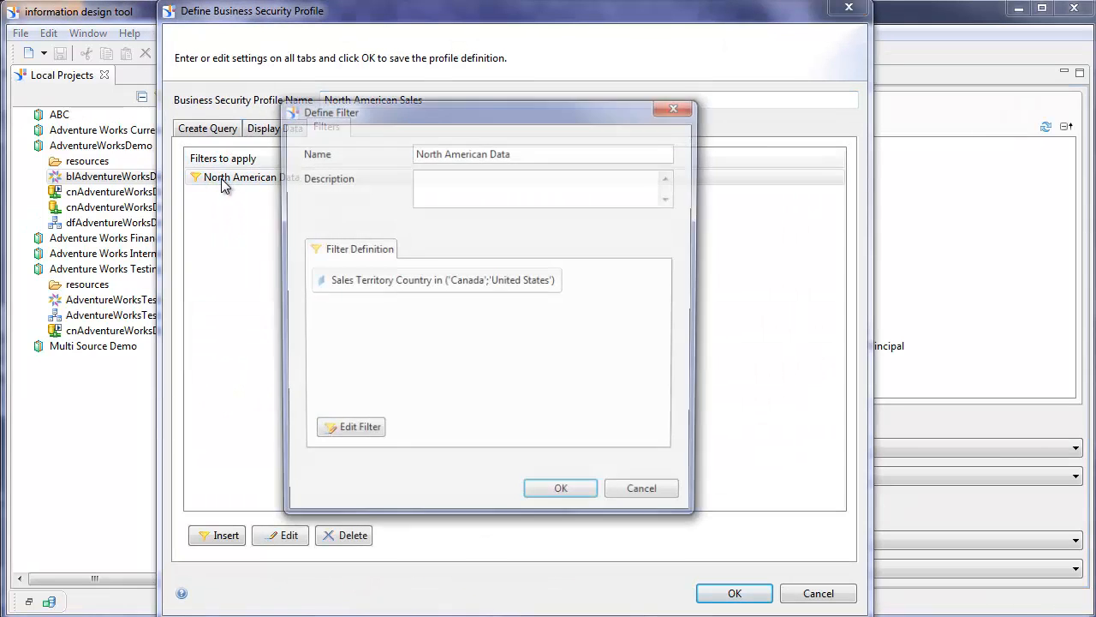
left_click(561, 498)
left_click(817, 592)
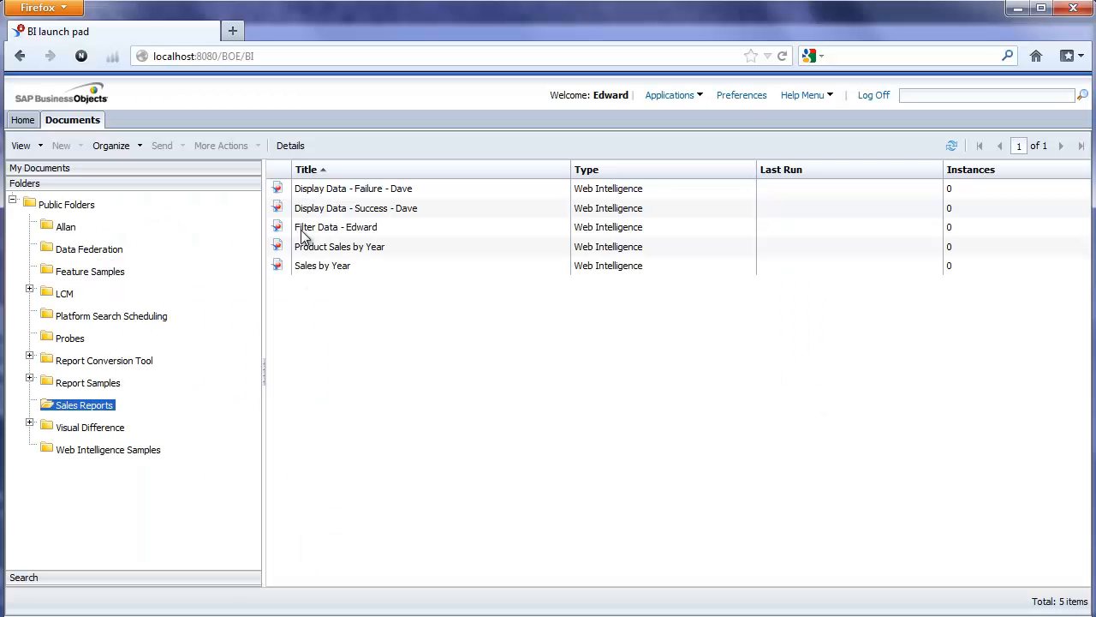
left_click(348, 226)
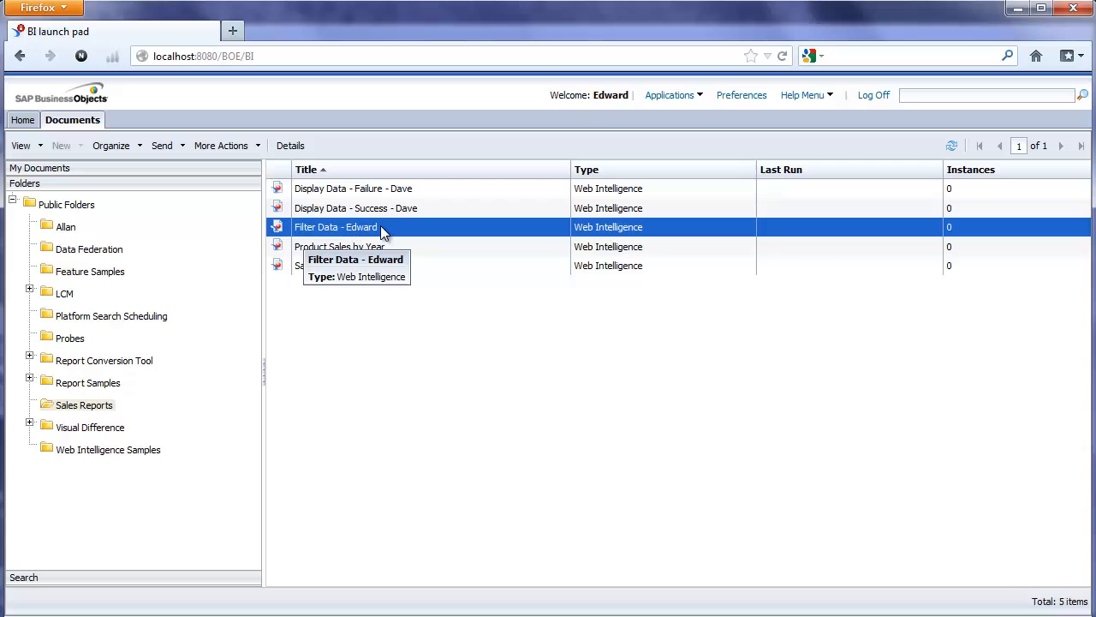
- Open the Filter Data report as the test user, showing only Canada and United States sales
double_click(381, 227)
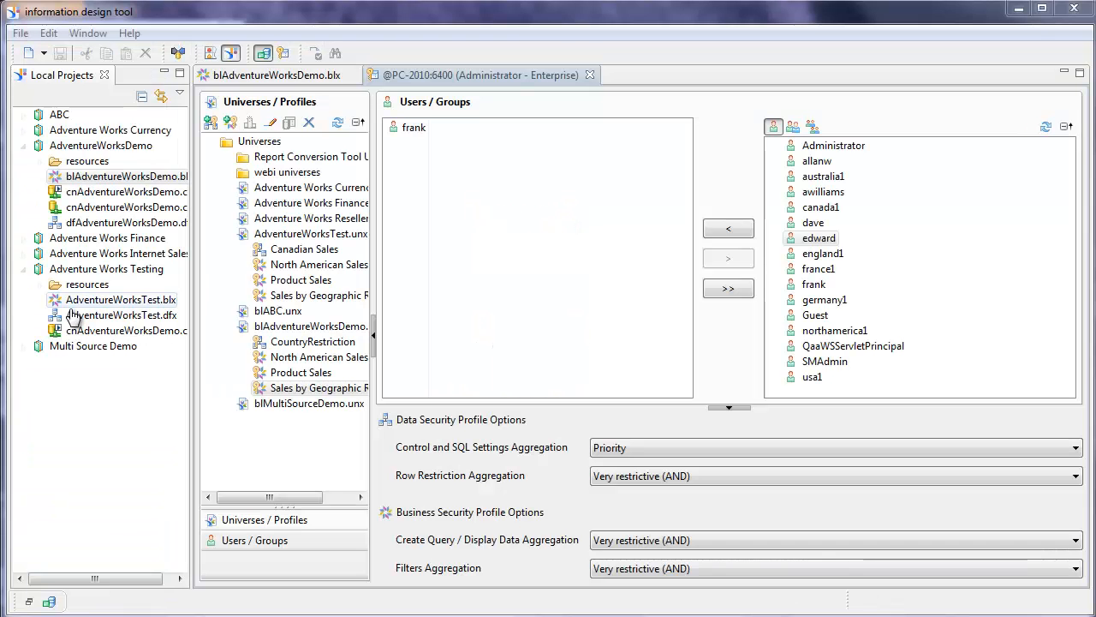
left_click(314, 389)
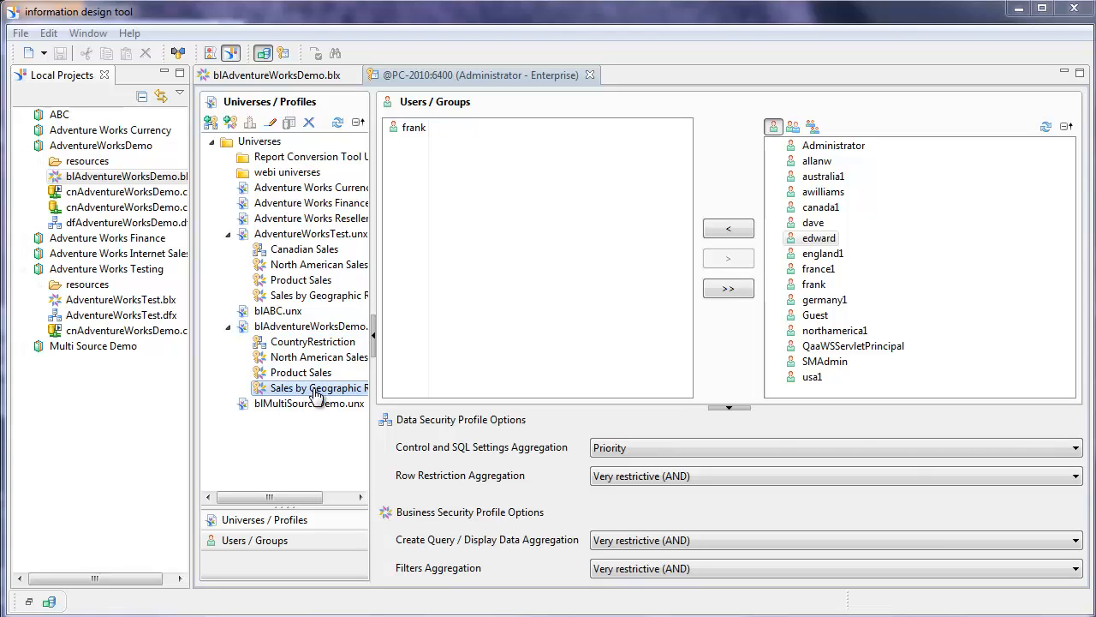
left_click(313, 343)
left_click(298, 389)
double_click(294, 390)
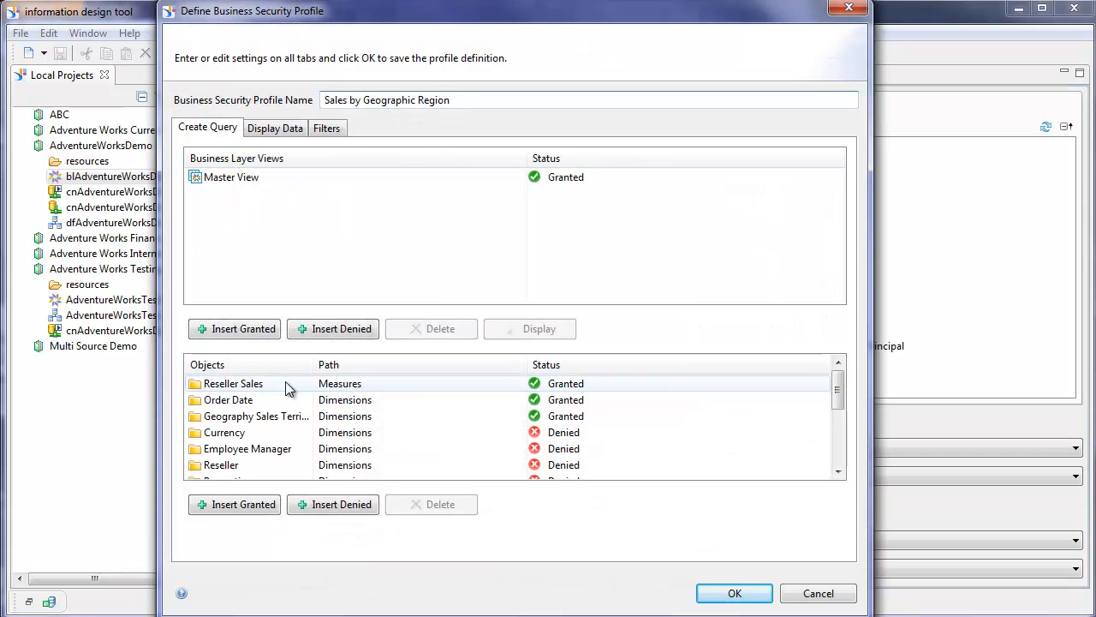
left_click(423, 387)
left_click(424, 404)
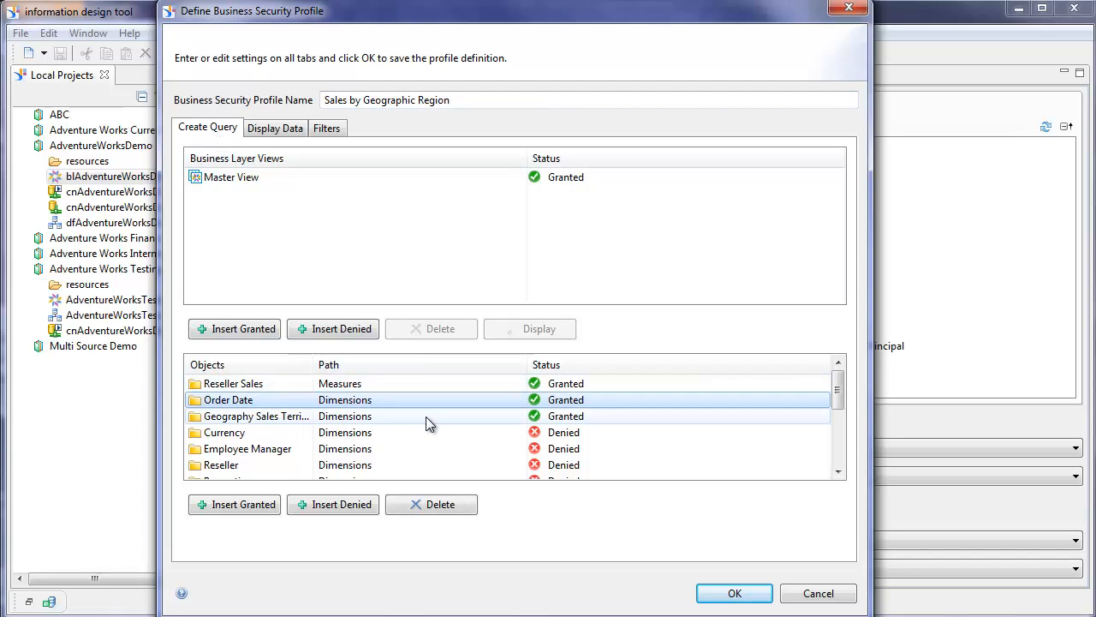
left_click(426, 418)
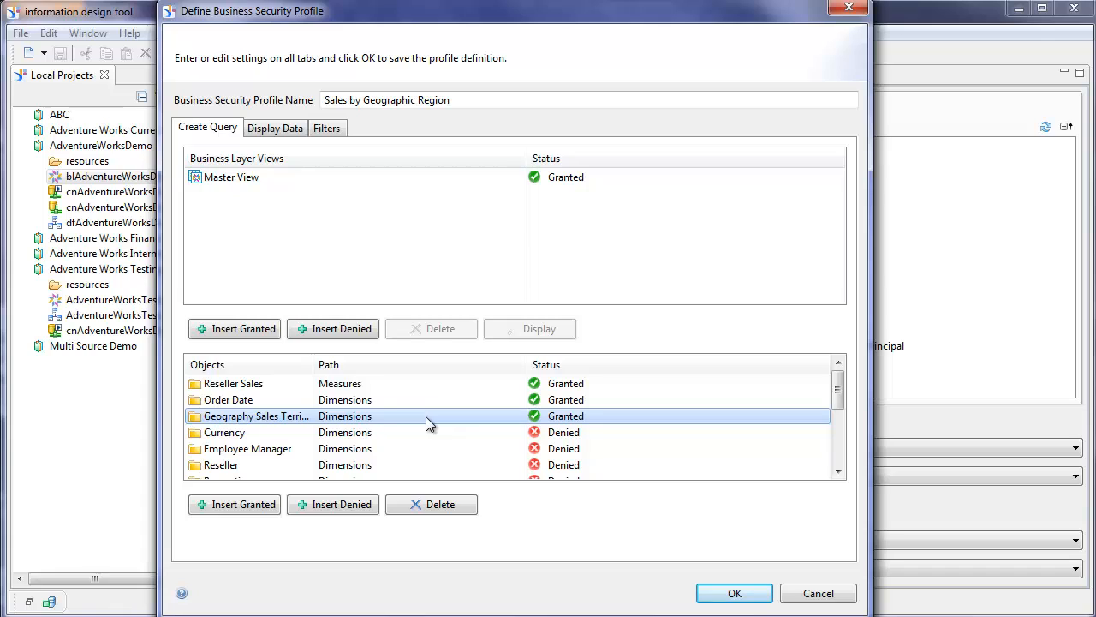
left_click(270, 128)
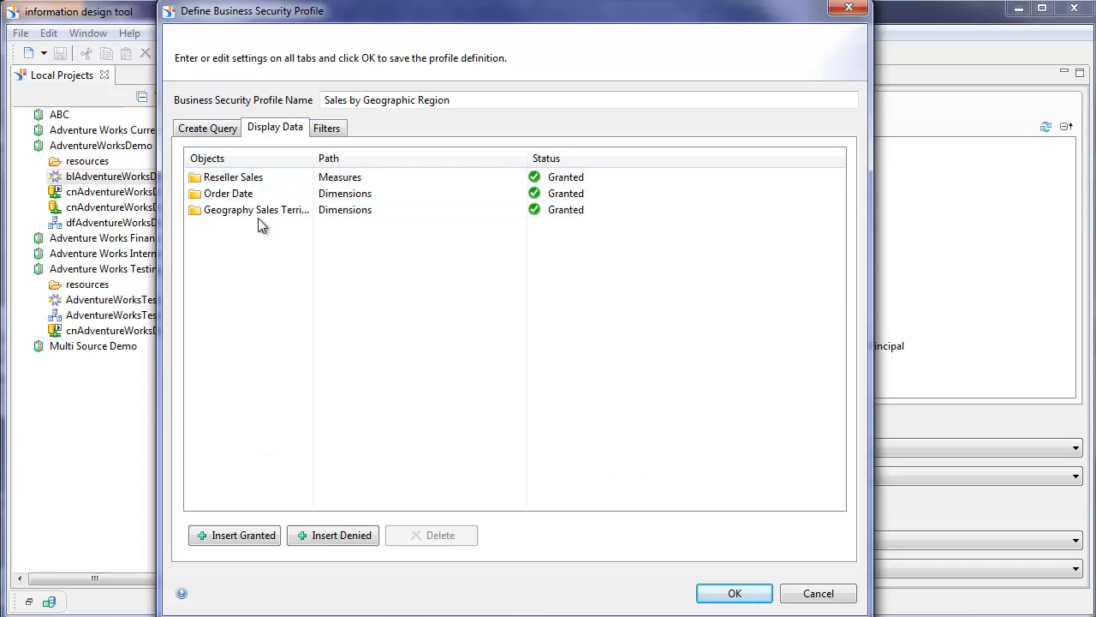
left_click(211, 130)
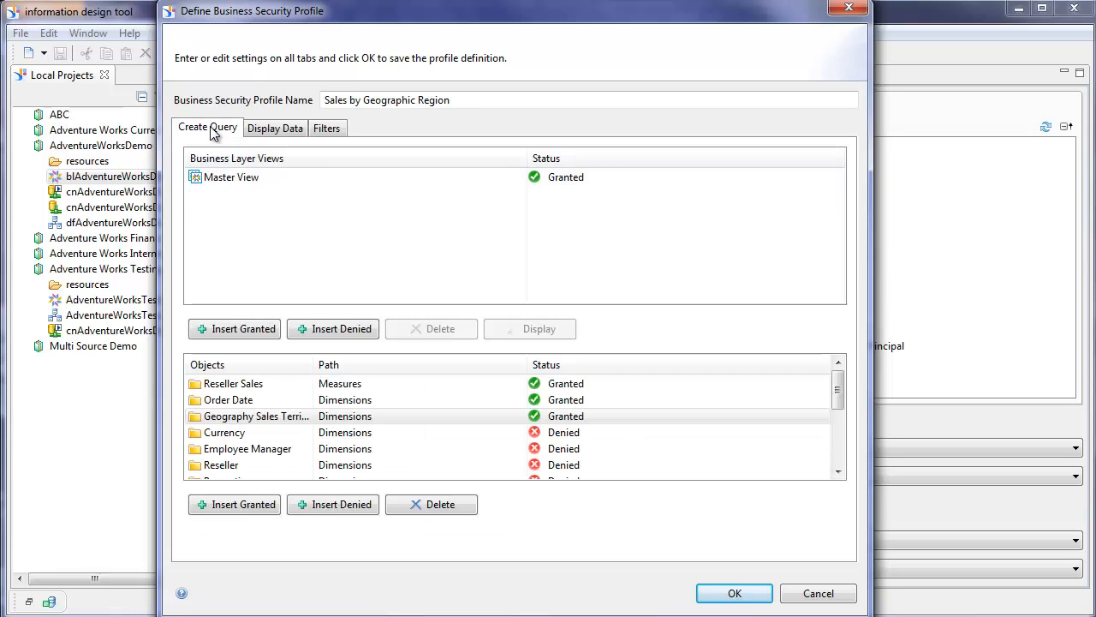
left_click(818, 593)
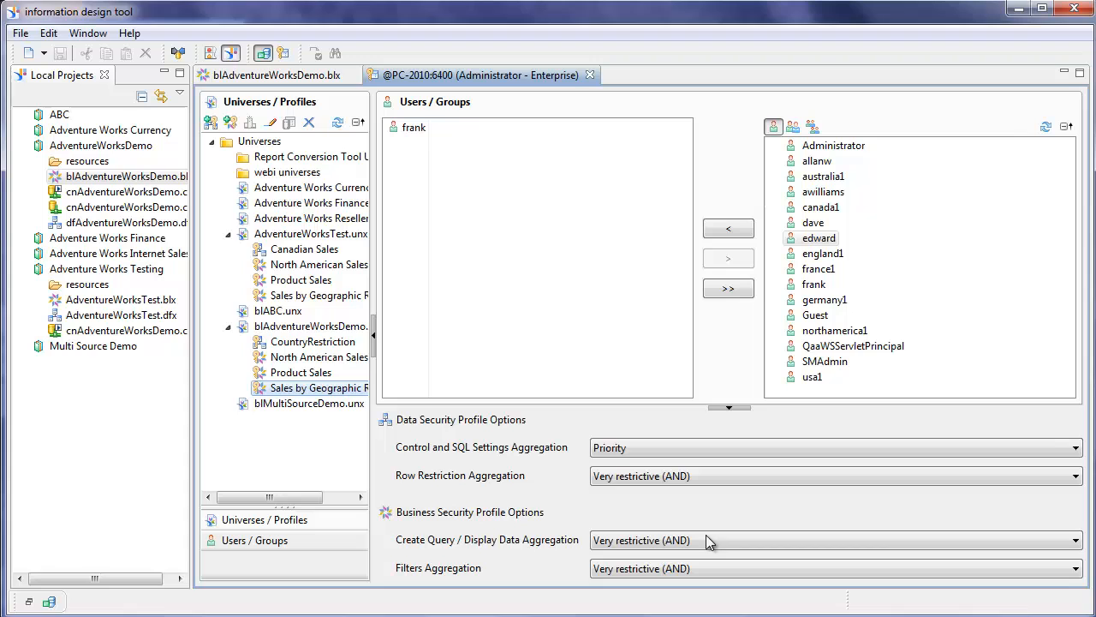
- Review Product Sales' Display Data grants, then show North American Sales' filters
double_click(301, 373)
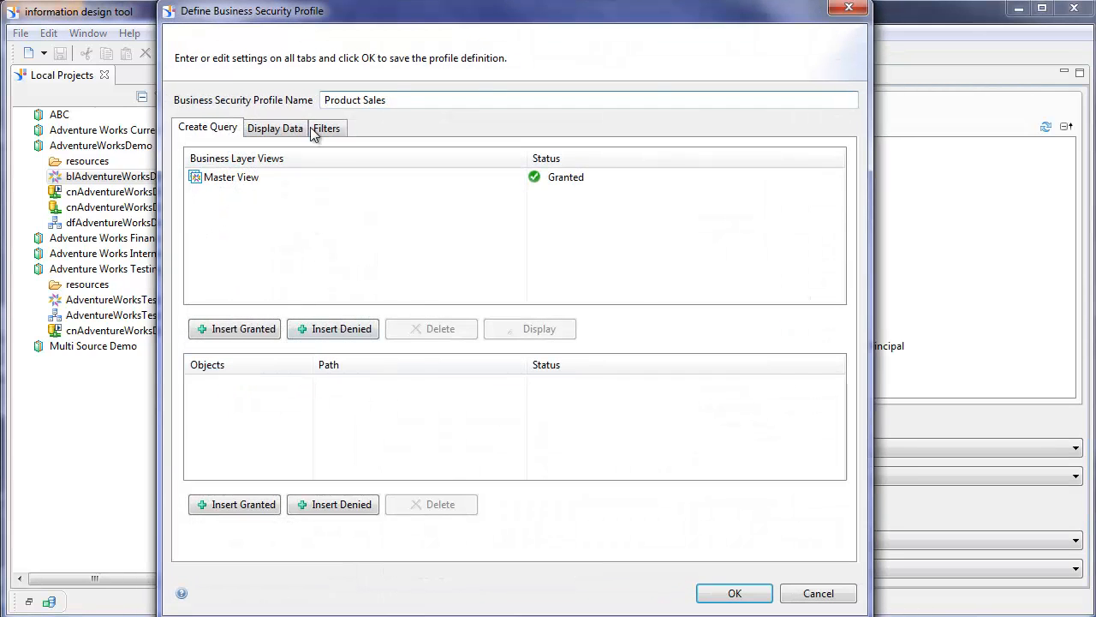
left_click(274, 129)
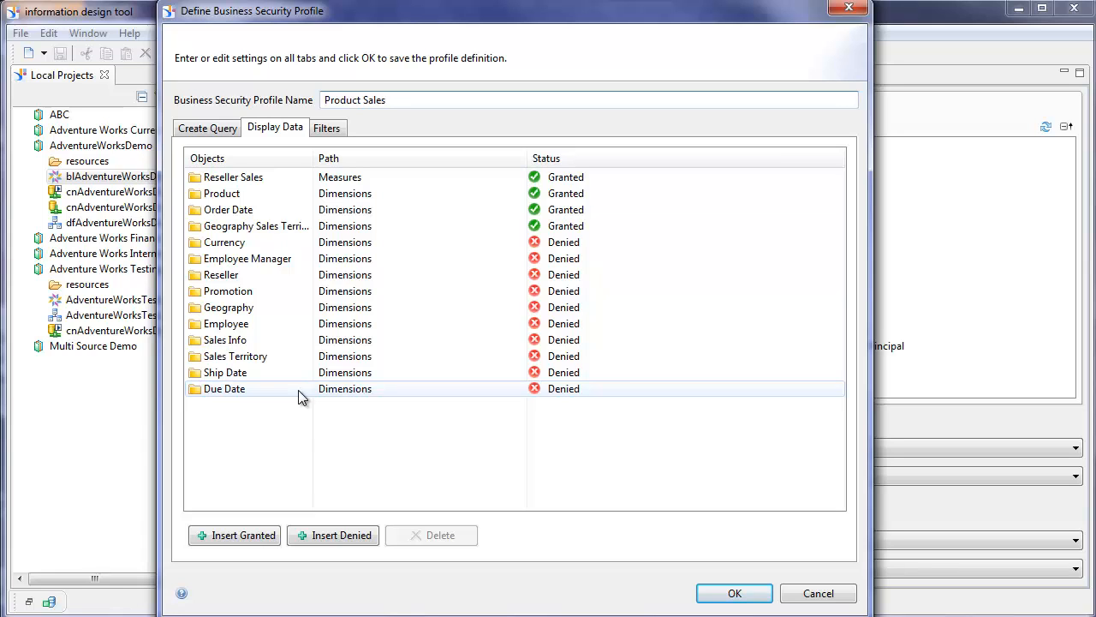
left_click(731, 593)
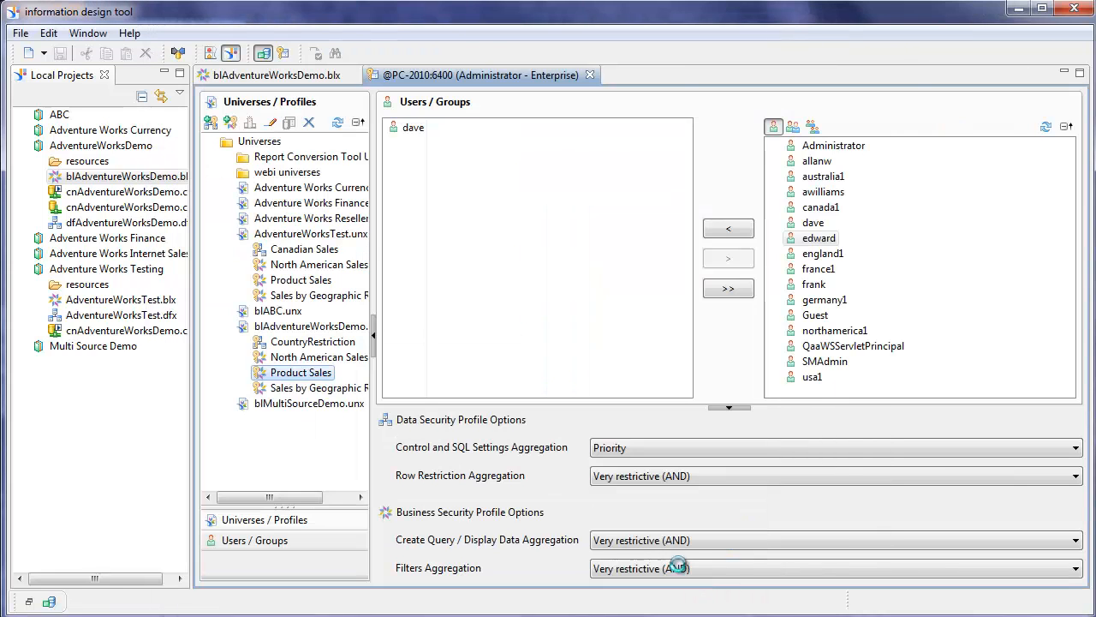
double_click(300, 359)
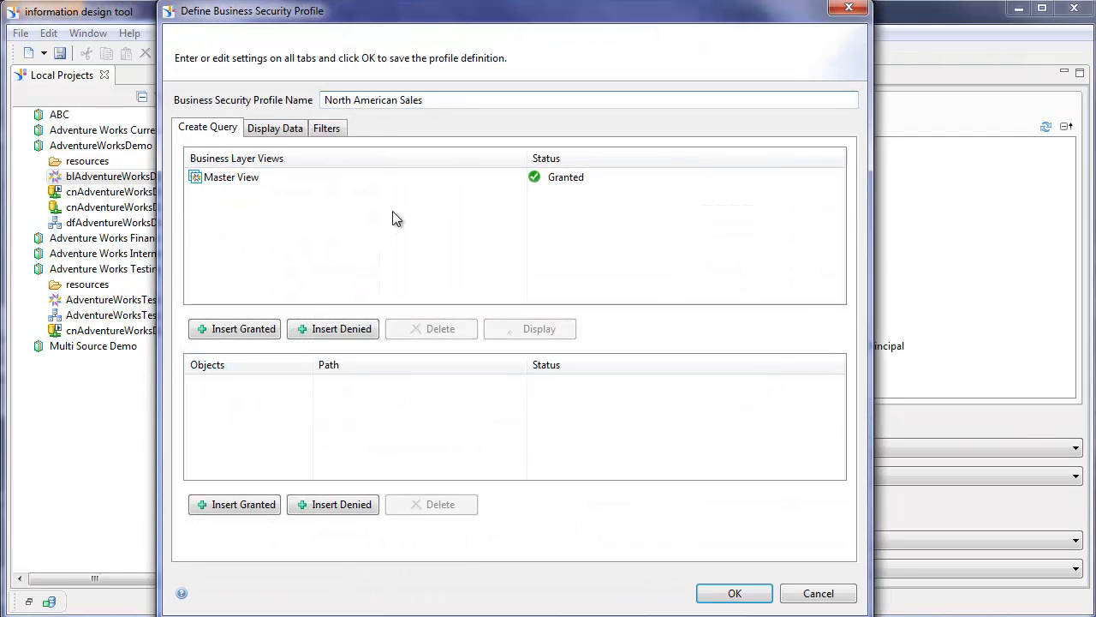
left_click(329, 129)
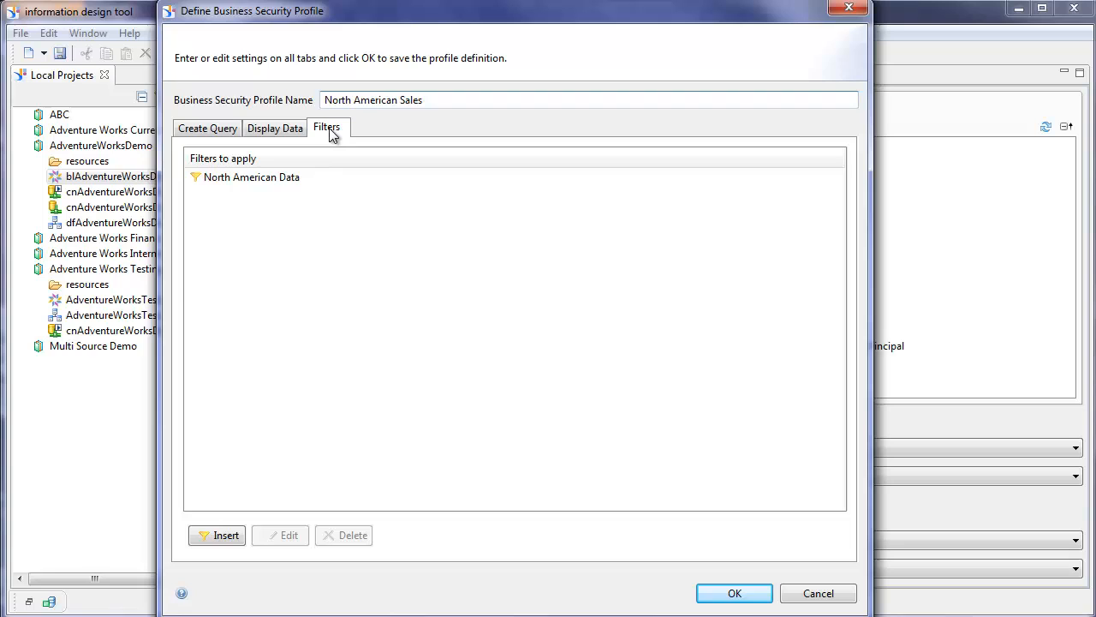
- Check the North American Data filter, close North American Sales, and select CountryRestriction
double_click(255, 187)
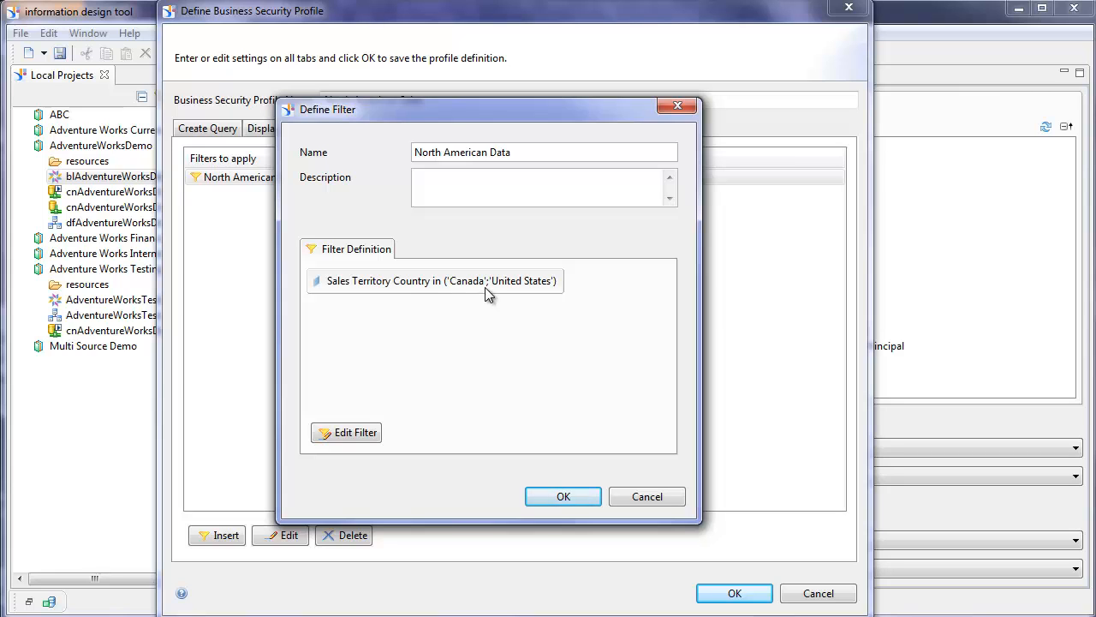
left_click(562, 498)
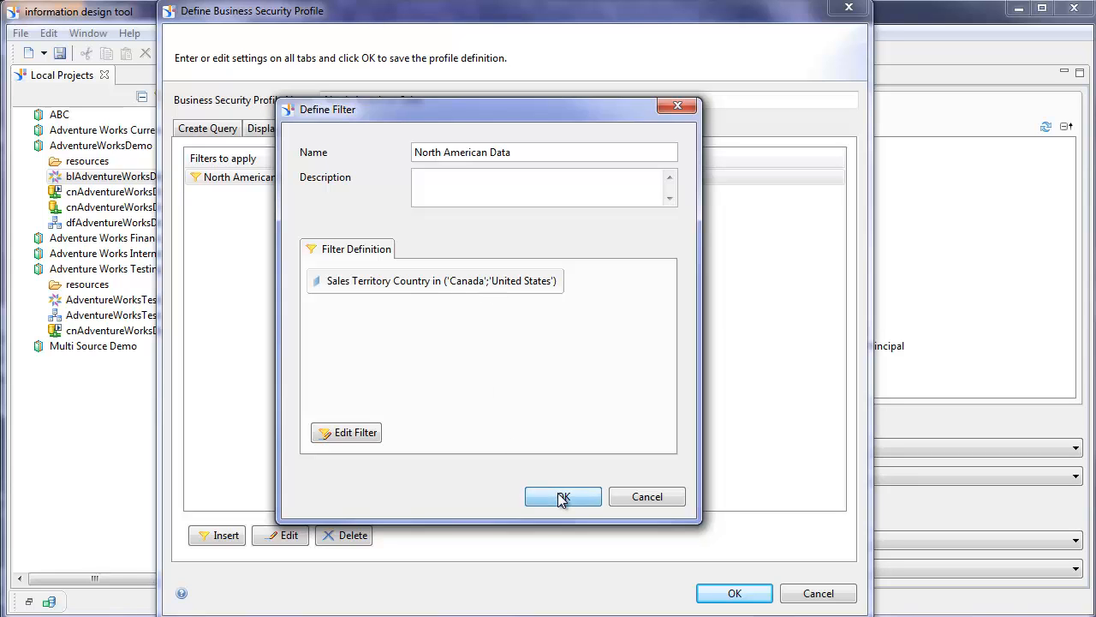
left_click(736, 593)
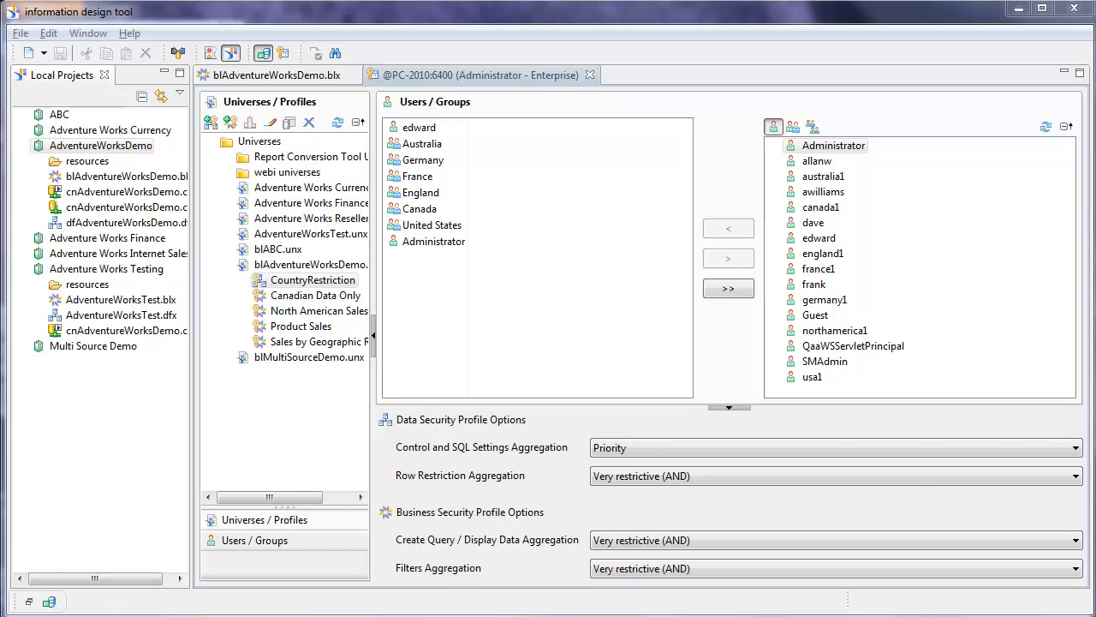
left_click(329, 285)
key("alt+Tab")
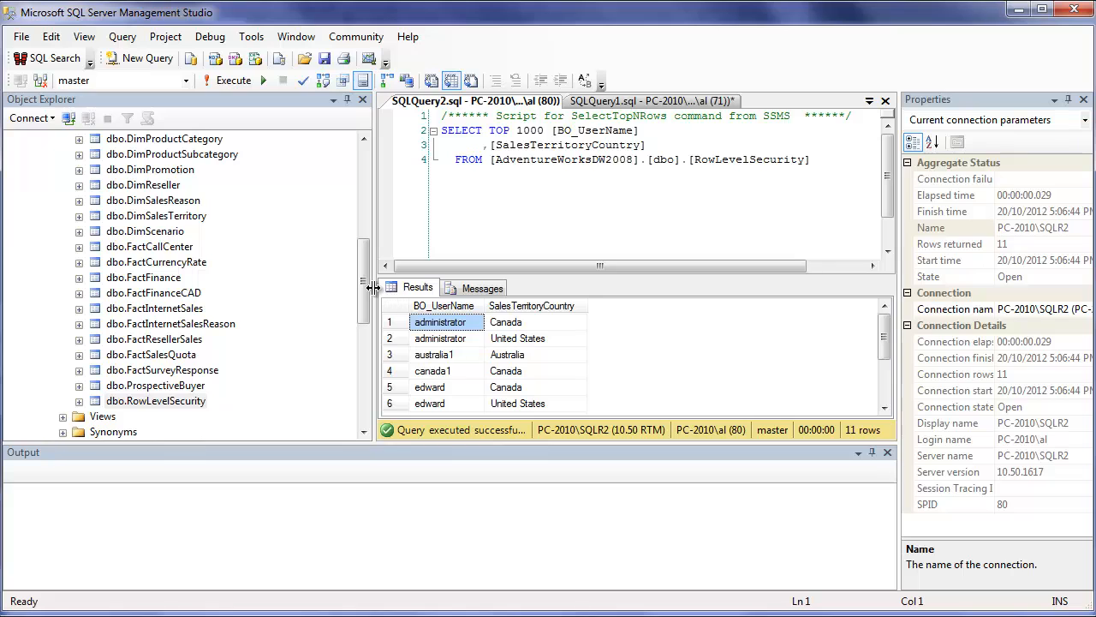
left_click_drag(364, 291, 360, 272)
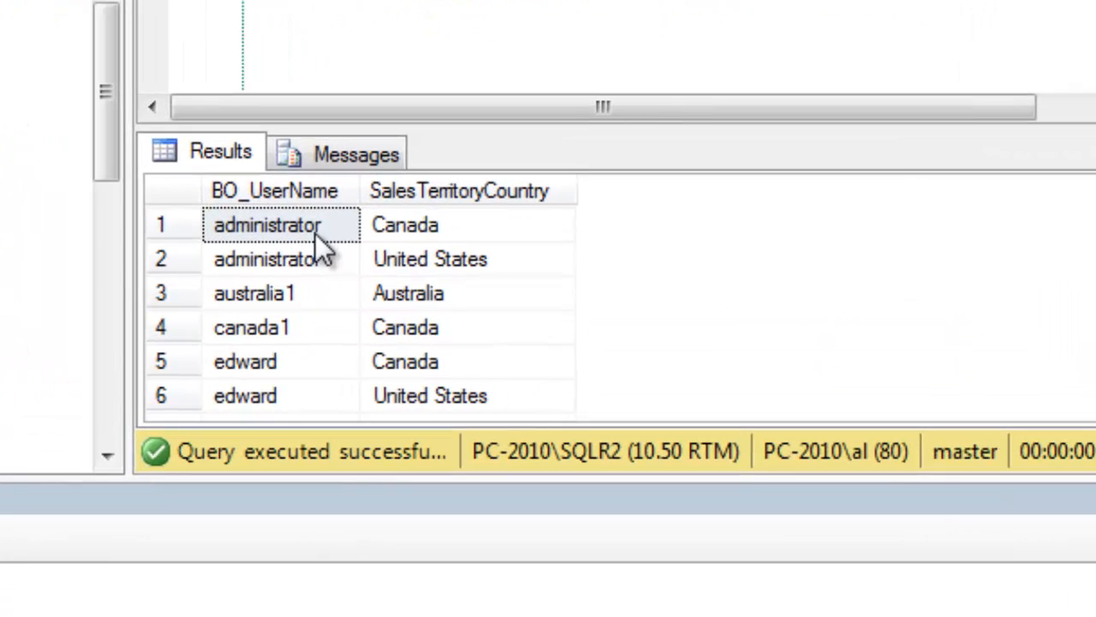
left_click(505, 312)
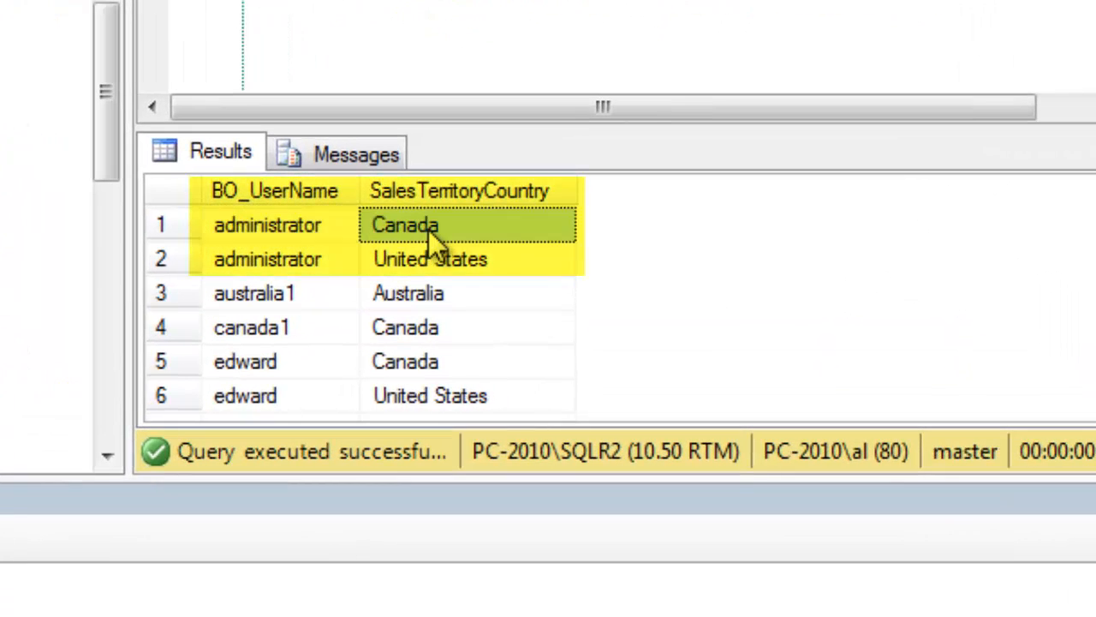
left_click(286, 264)
left_click(480, 271)
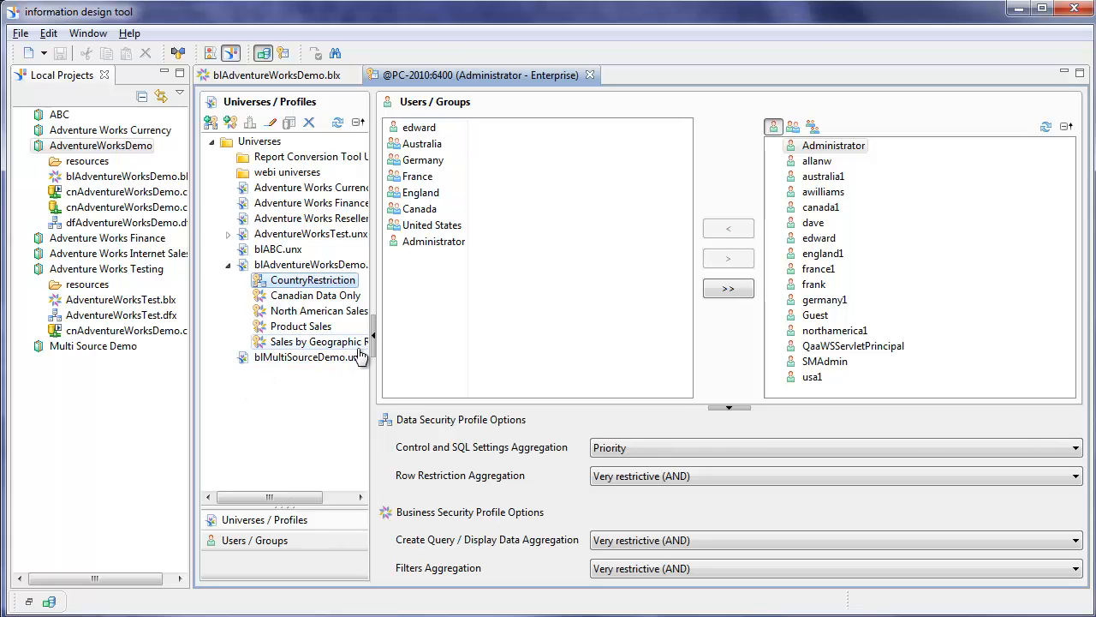
- Inspect the Canadian Data Only filter excluding Australia, France, Germany and others, closing it unchanged
double_click(304, 302)
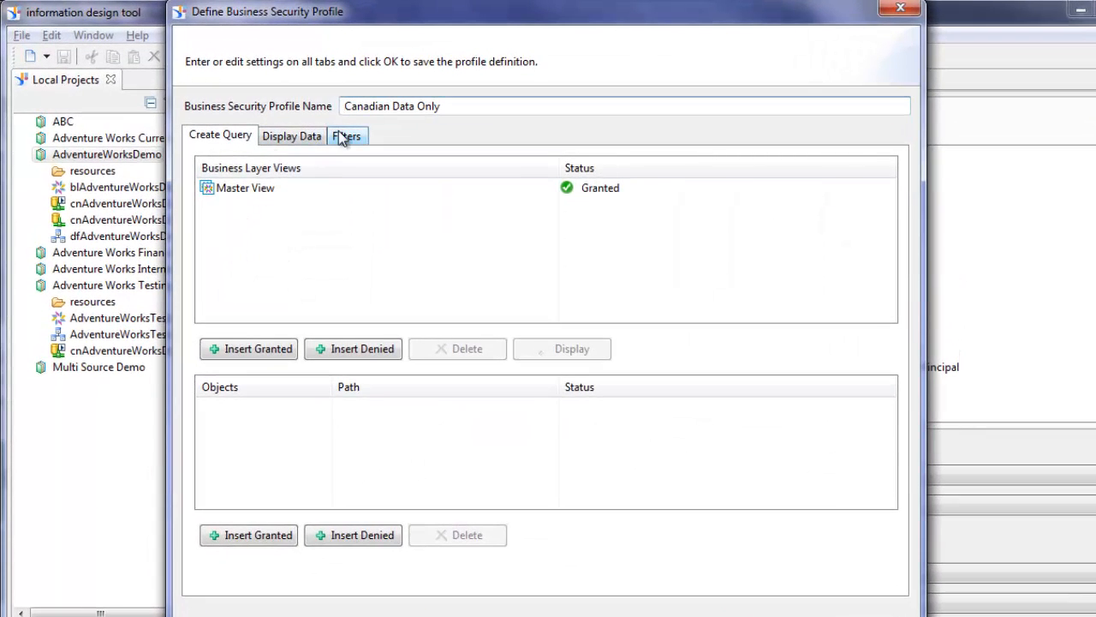
left_click(338, 137)
double_click(265, 188)
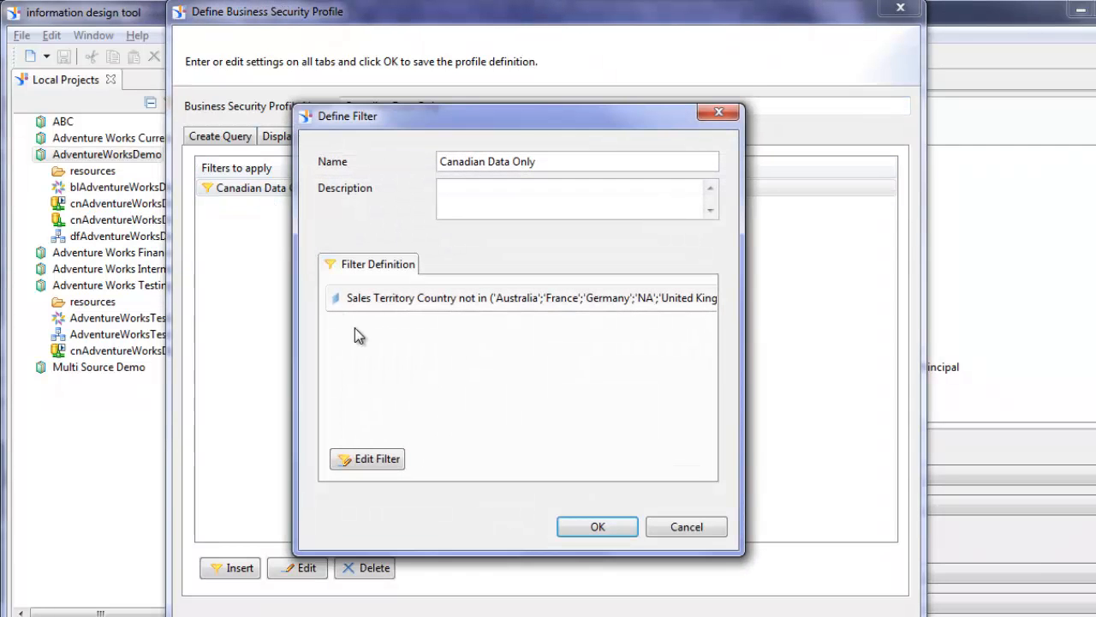
left_click(355, 460)
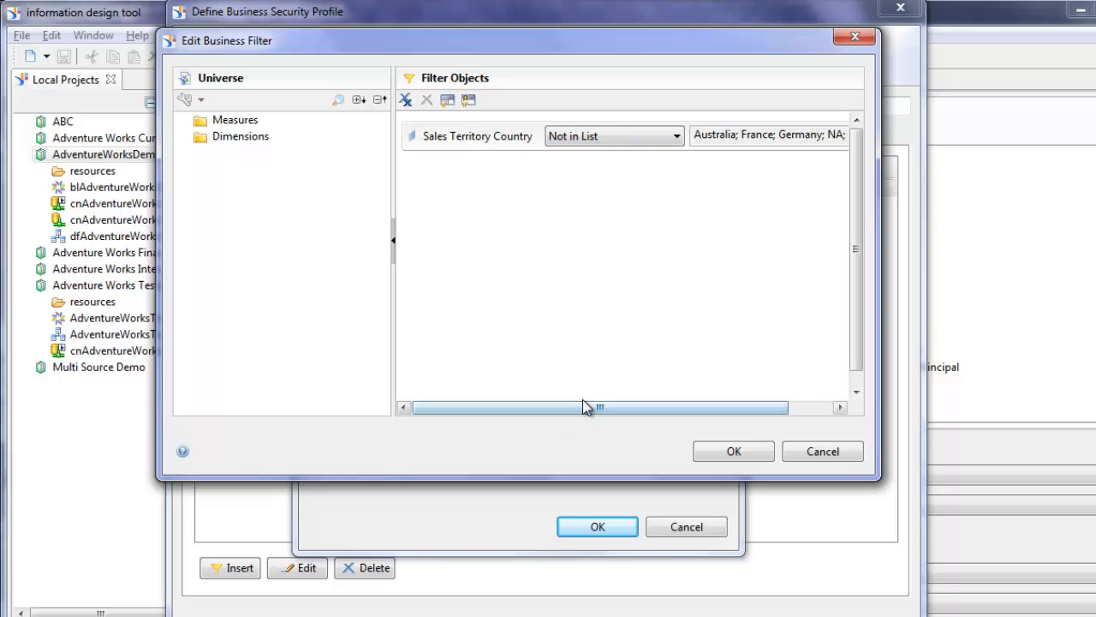
left_click_drag(697, 407, 631, 428)
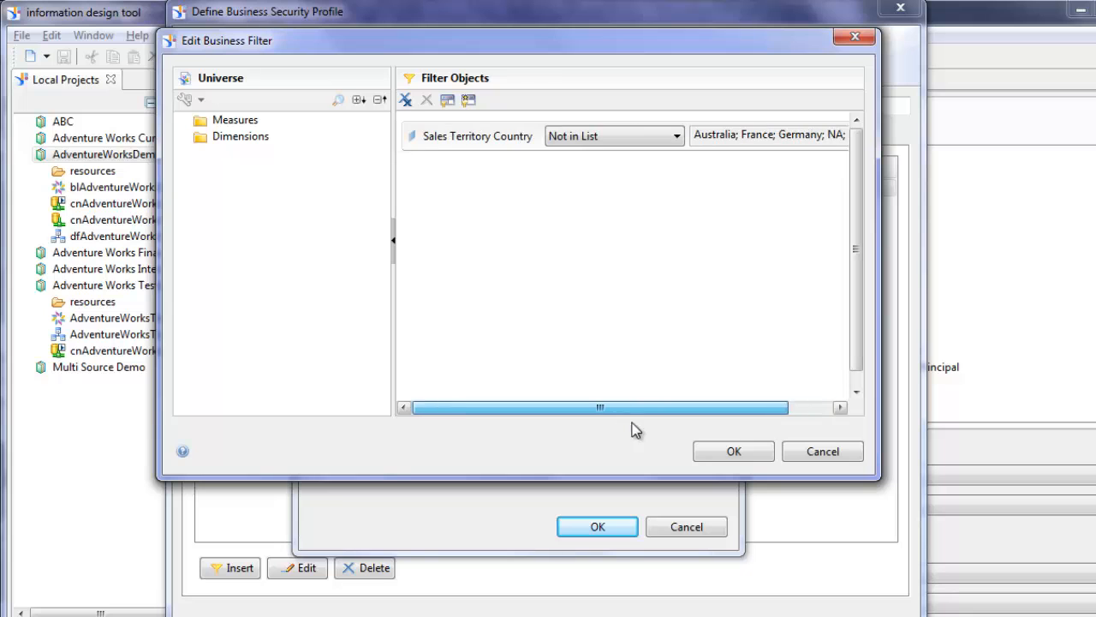
left_click(733, 452)
left_click(689, 526)
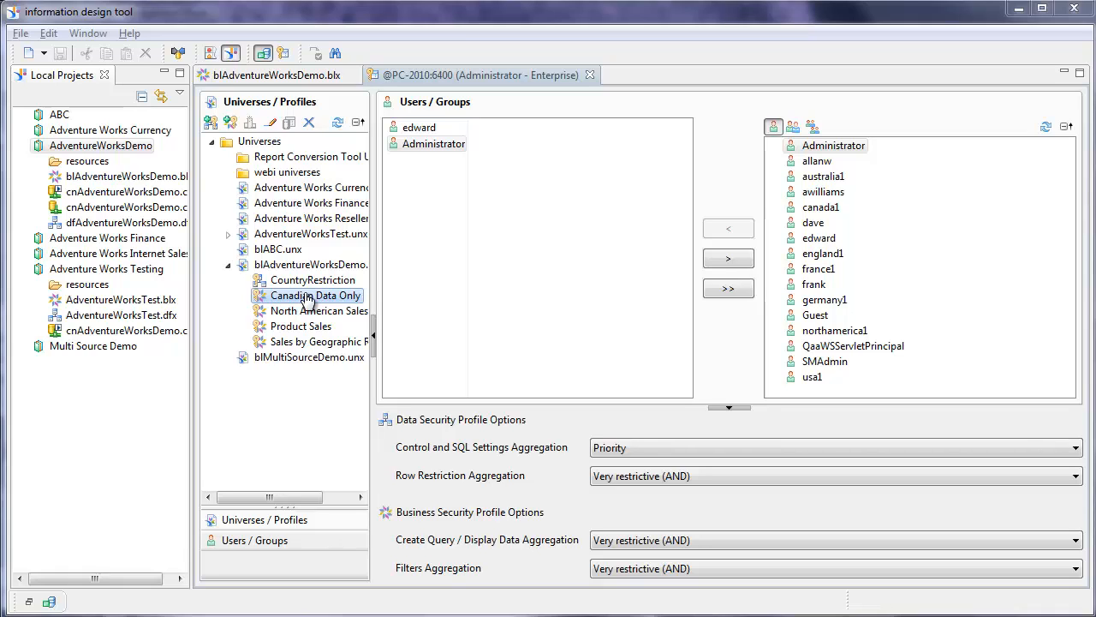
- Select the Administrator user, then the Canadian Data Only and CountryRestriction security profiles
left_click(431, 146)
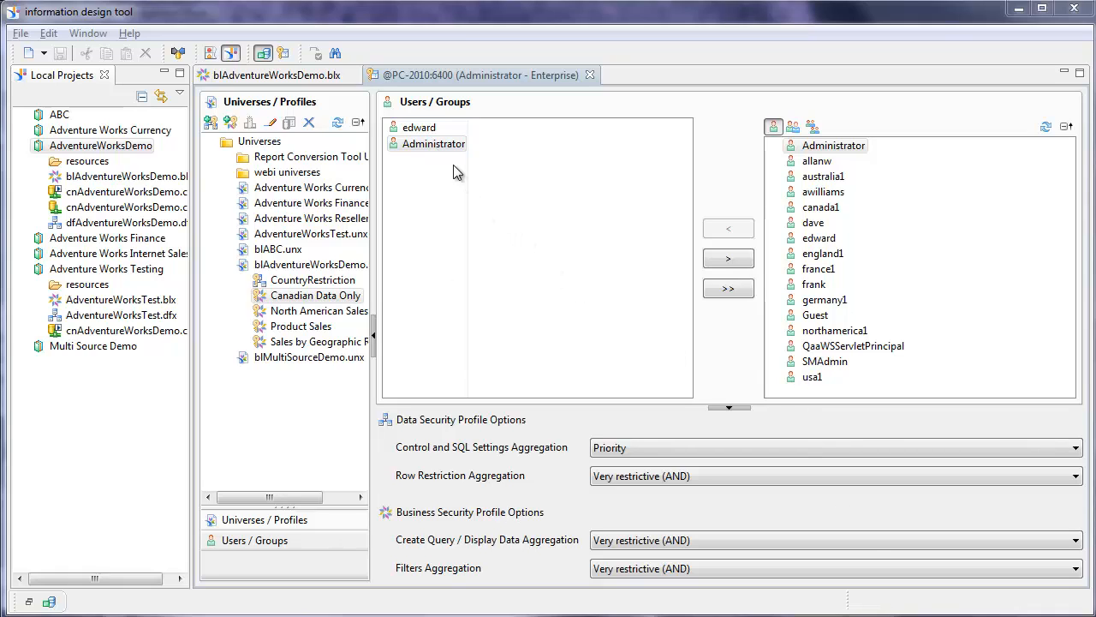
left_click(323, 295)
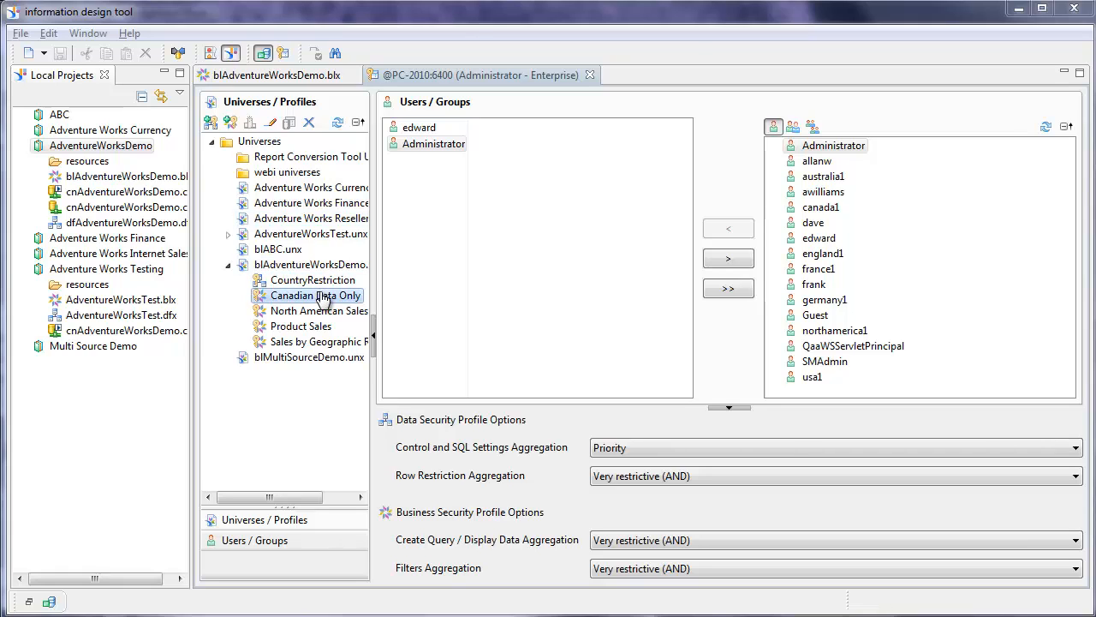
left_click(315, 281)
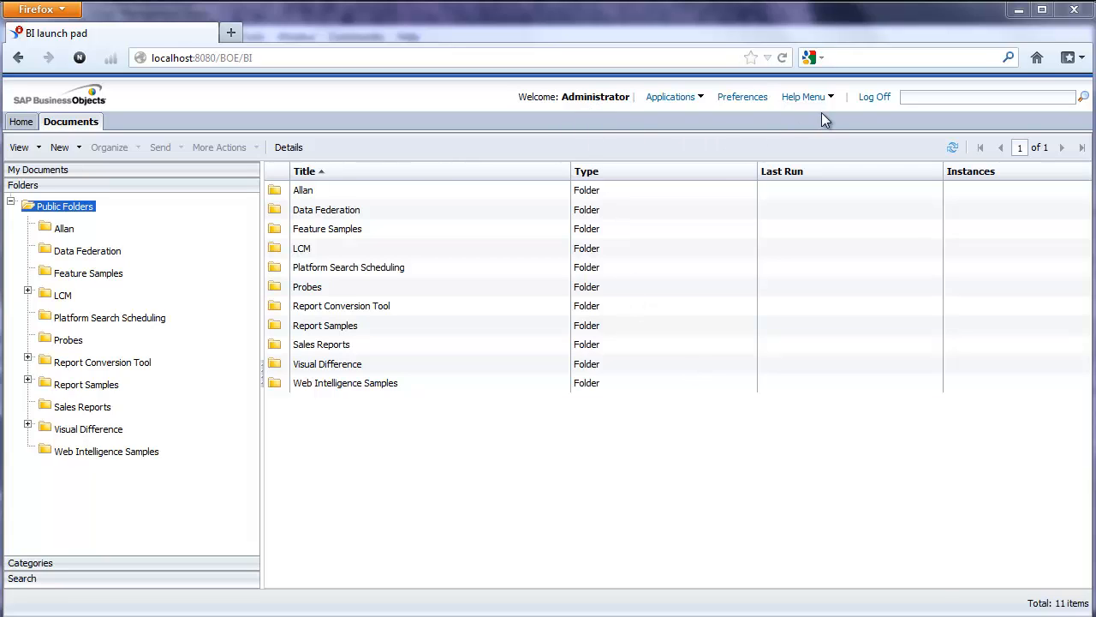
- Launch Web Intelligence and create a new document on the blAdventureWorksDemo.unx universe
left_click(698, 96)
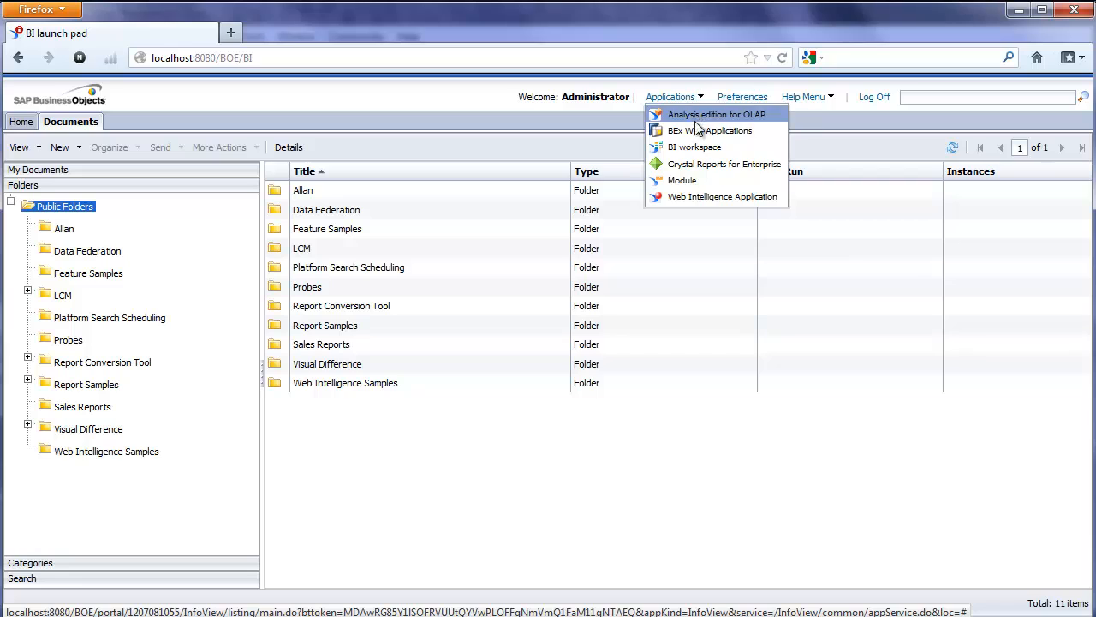
left_click(708, 197)
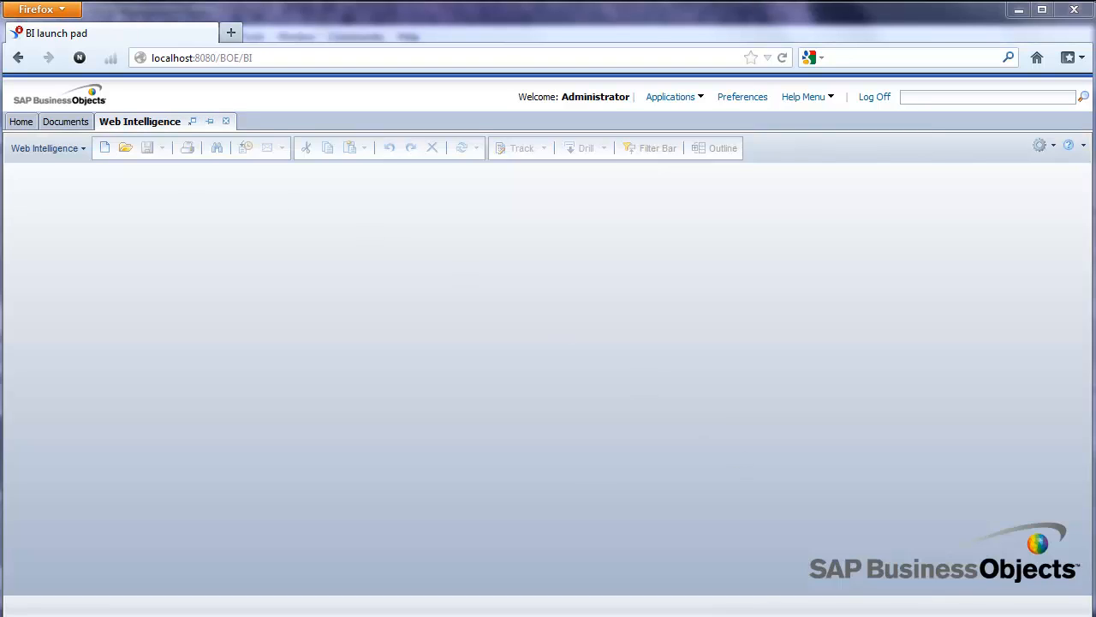
left_click(103, 150)
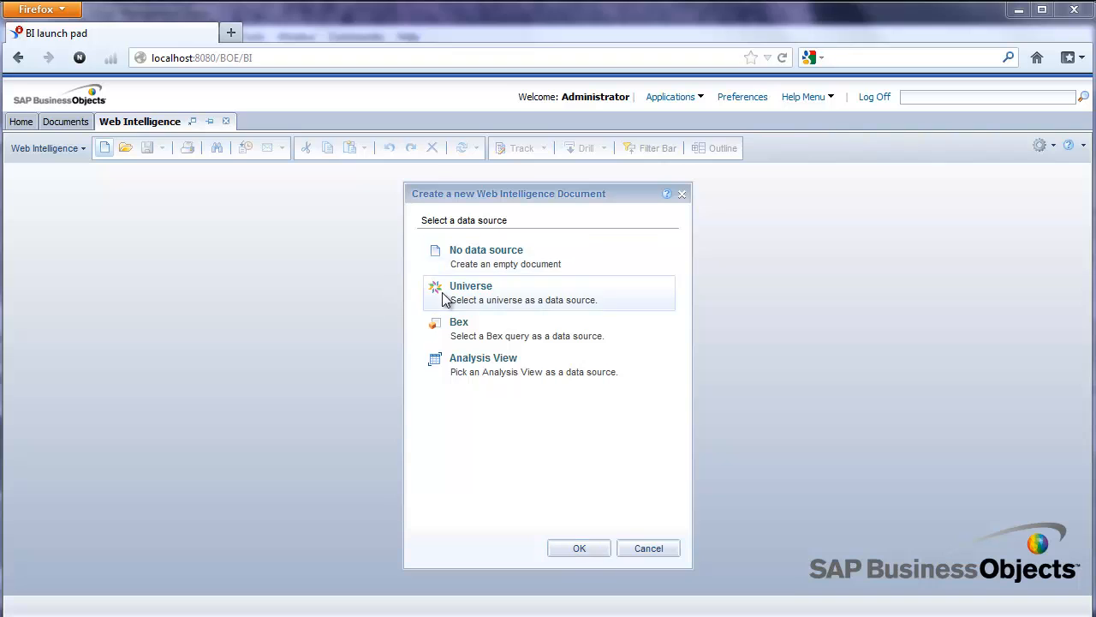
double_click(443, 297)
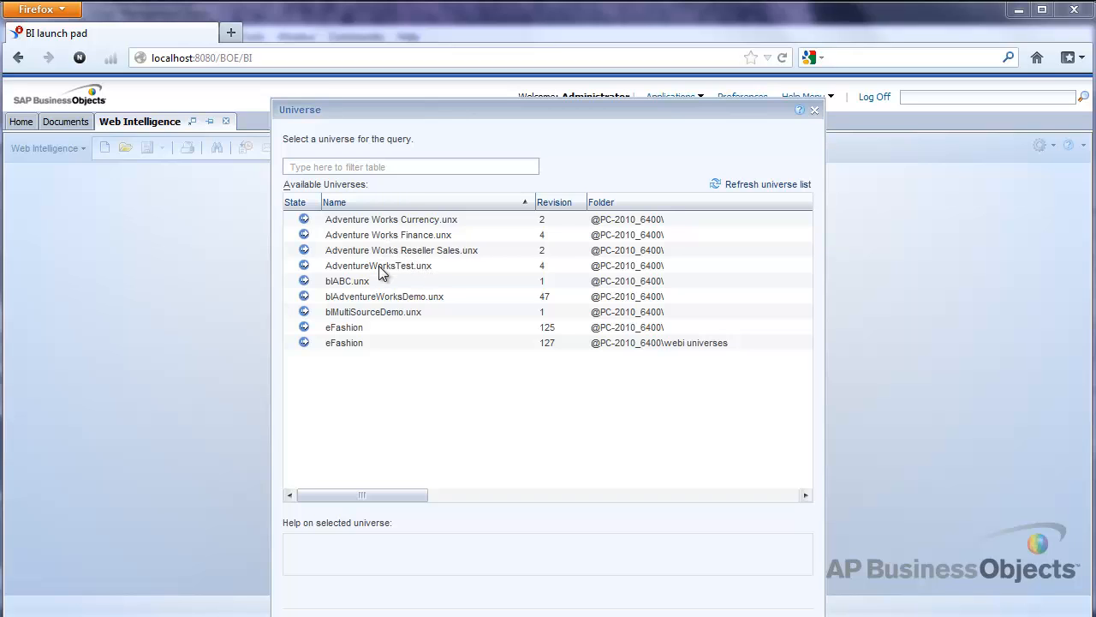
left_click(390, 298)
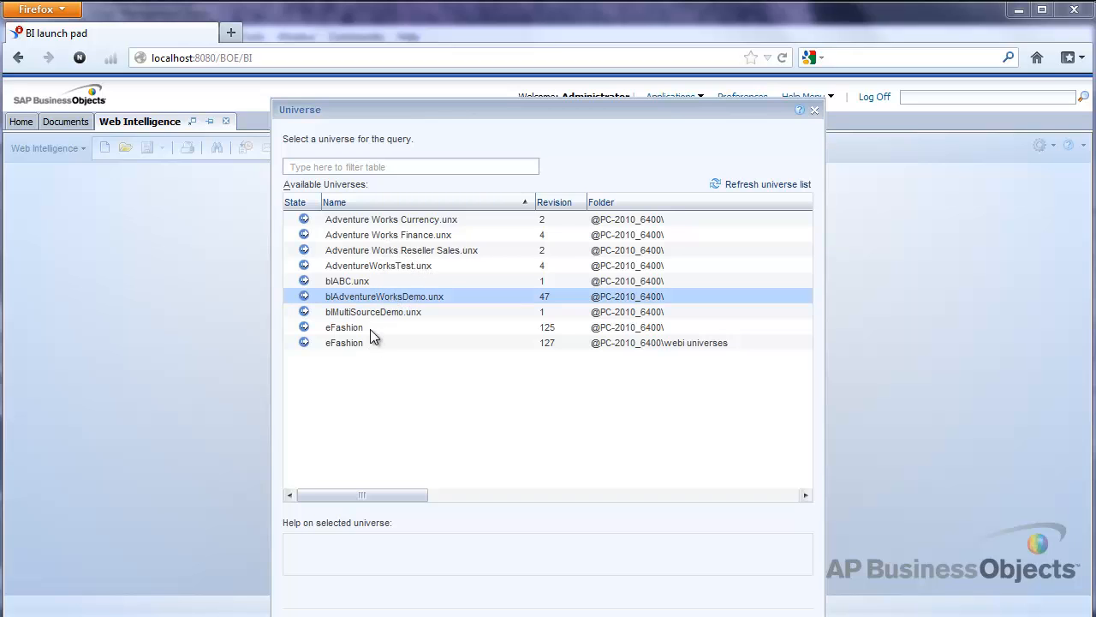
double_click(405, 296)
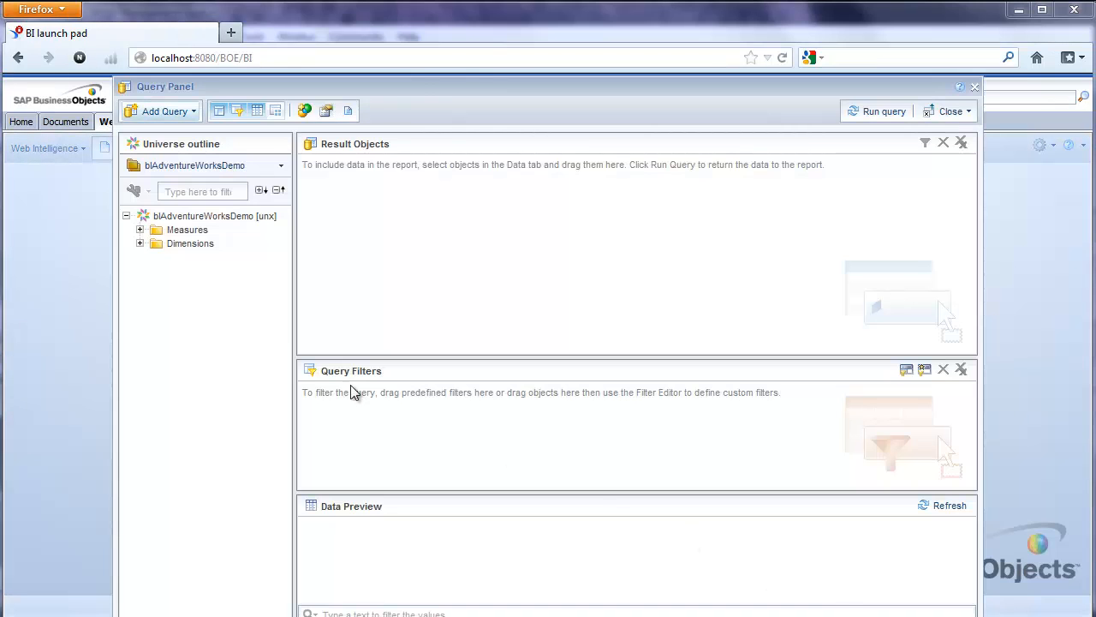
- Add Sales Territory Country from the Geography folder to the Result Objects
left_click_drag(394, 86, 411, 66)
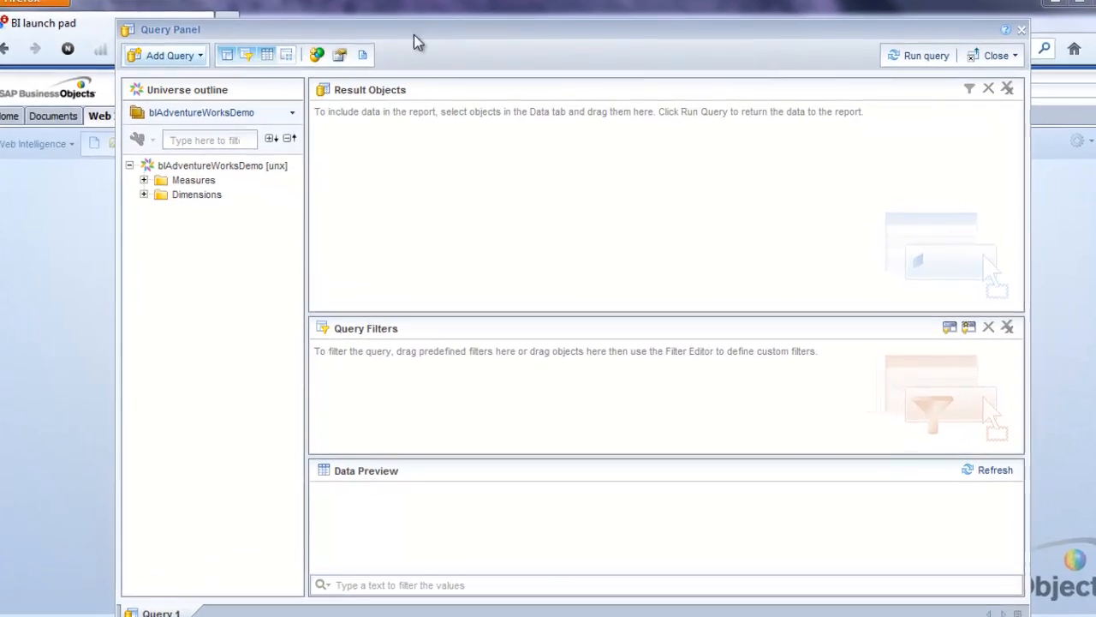
left_click(134, 192)
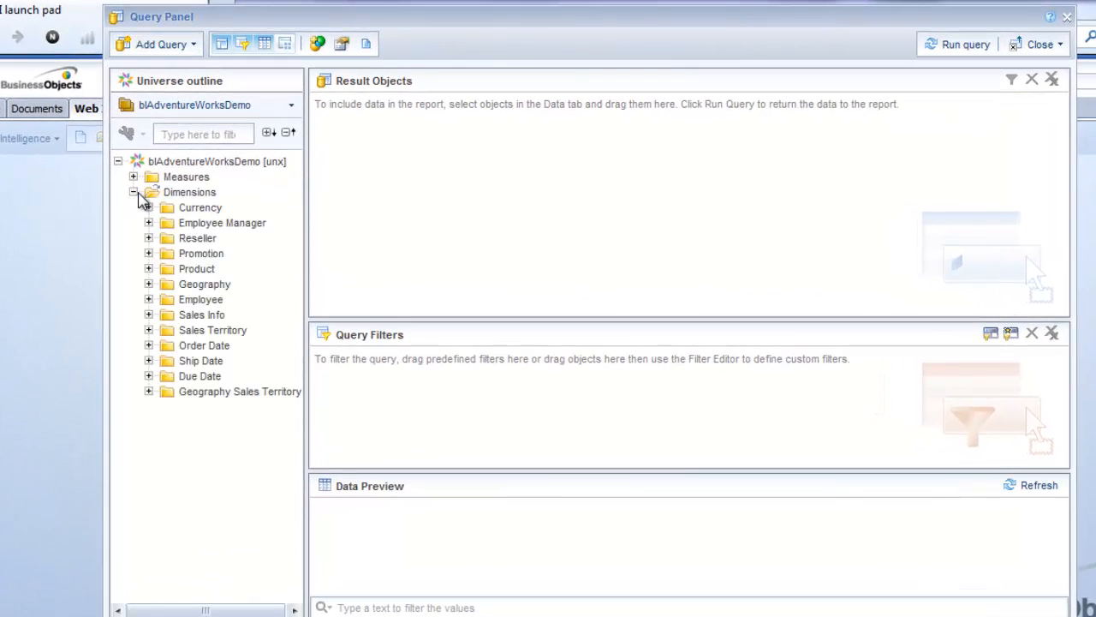
left_click(134, 176)
left_click(134, 177)
left_click(135, 192)
left_click(134, 193)
left_click(148, 392)
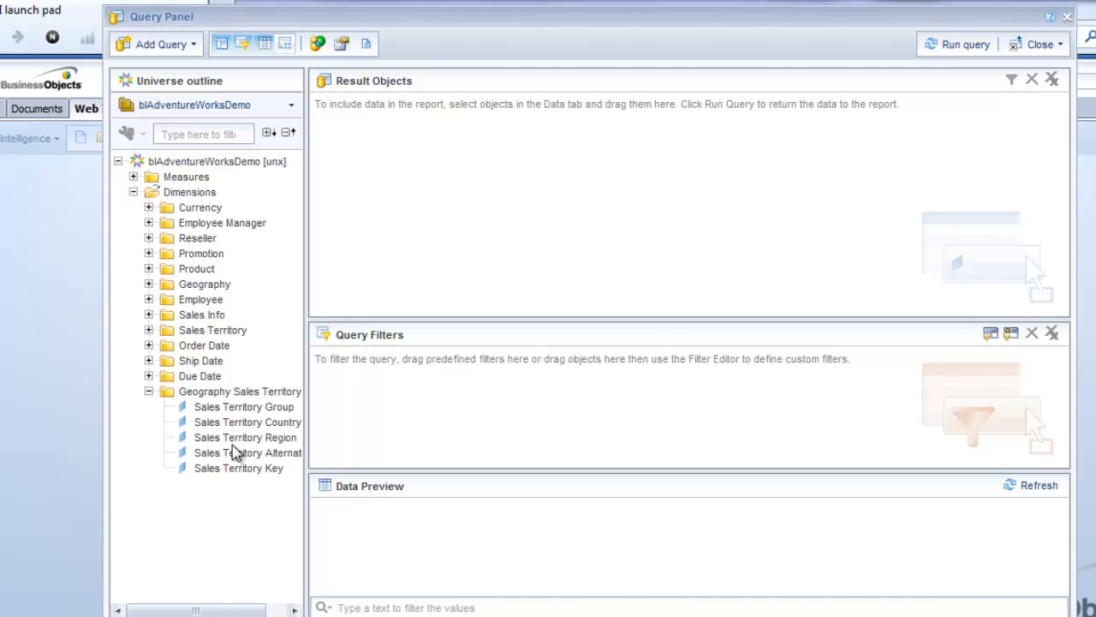
left_click_drag(251, 422, 406, 223)
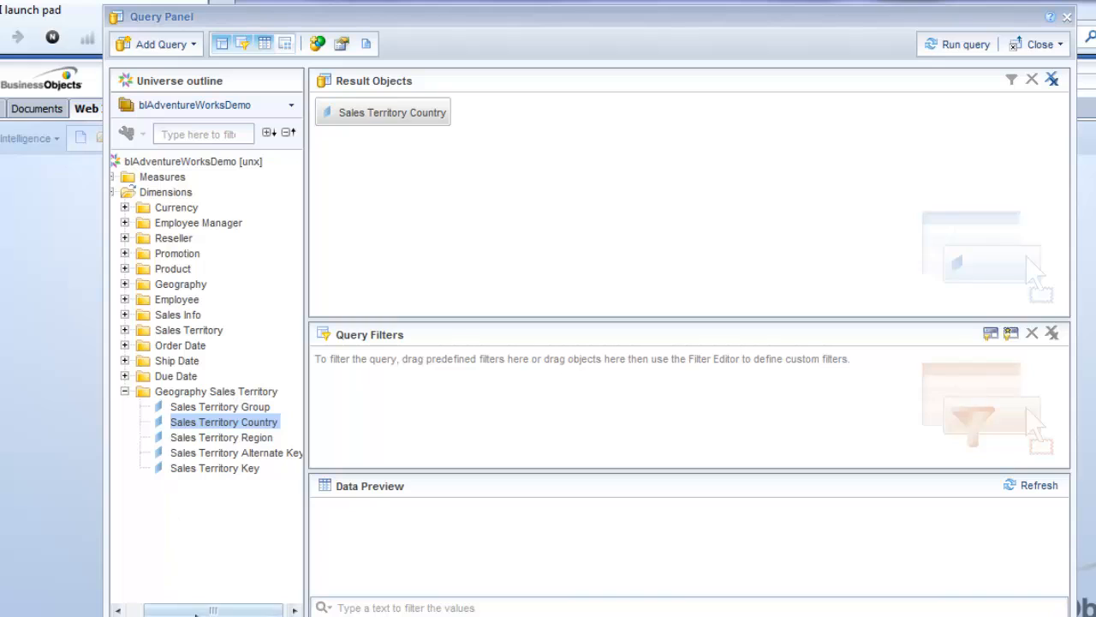
left_click_drag(178, 611, 155, 611)
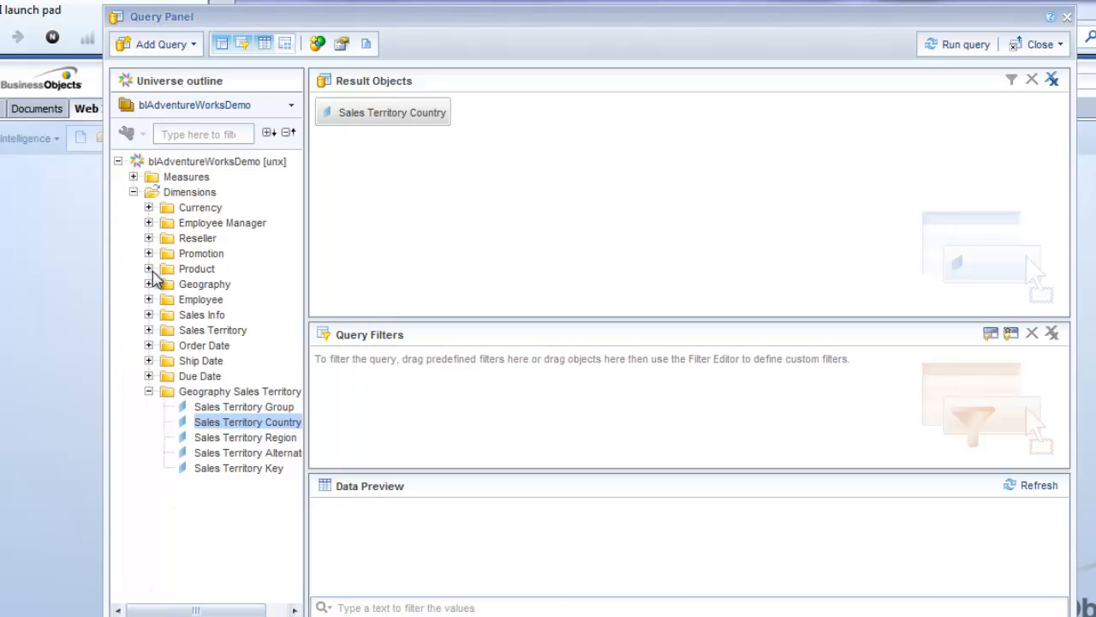
- Add Calendar Year and Reseller Sales Amount, then run the query
left_click(149, 346)
left_click_drag(224, 535, 492, 240)
scroll(282, 188, "up", 1)
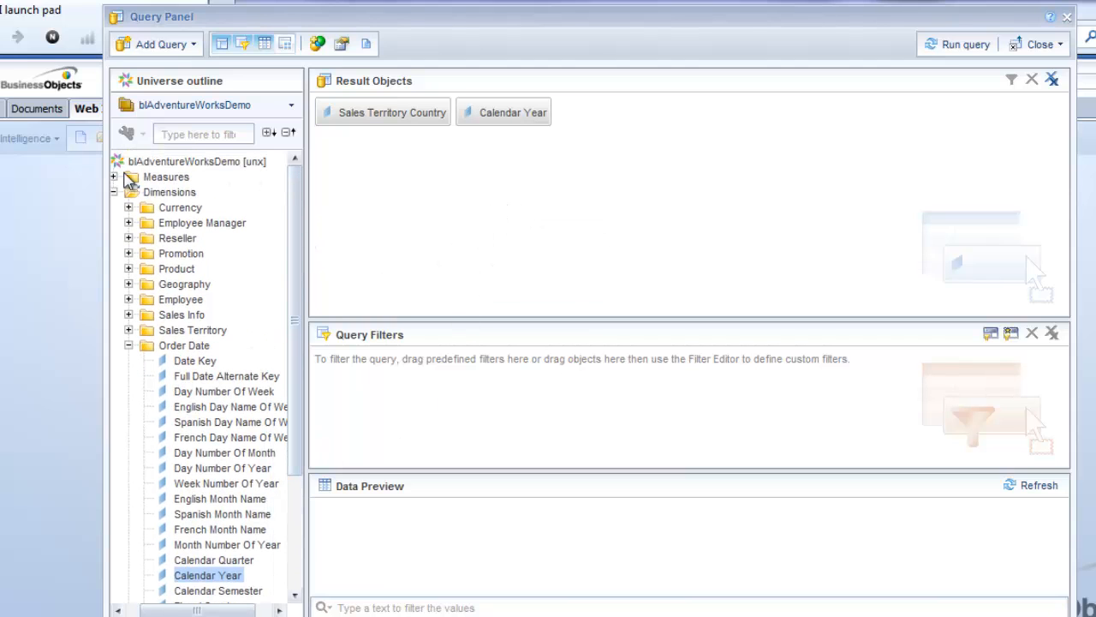
left_click(114, 176)
left_click(128, 191)
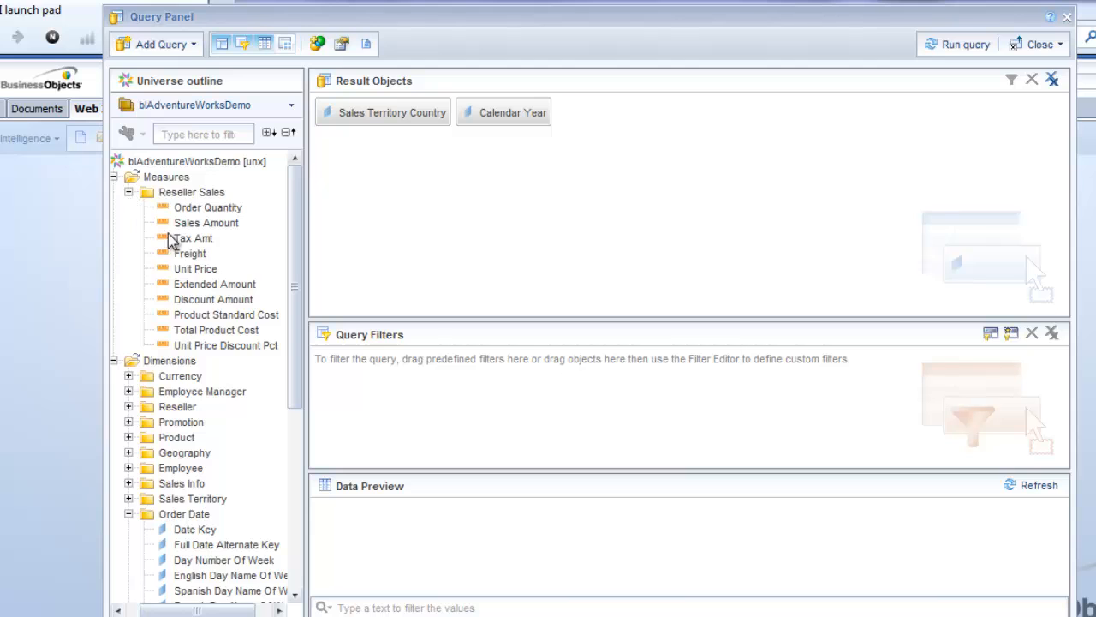
left_click_drag(176, 224, 593, 130)
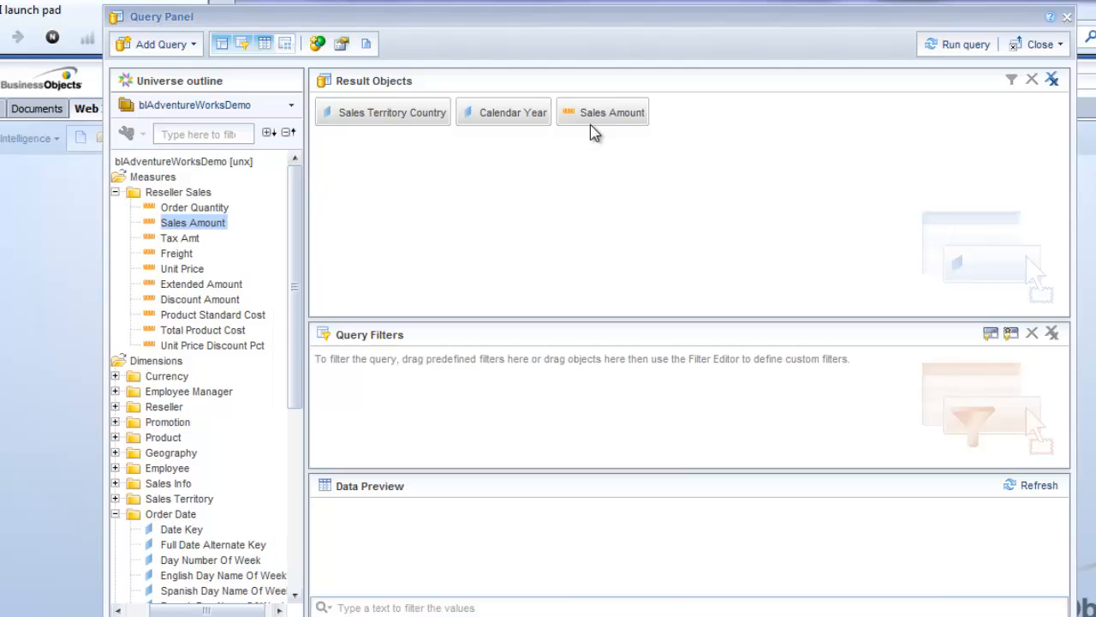
left_click(942, 48)
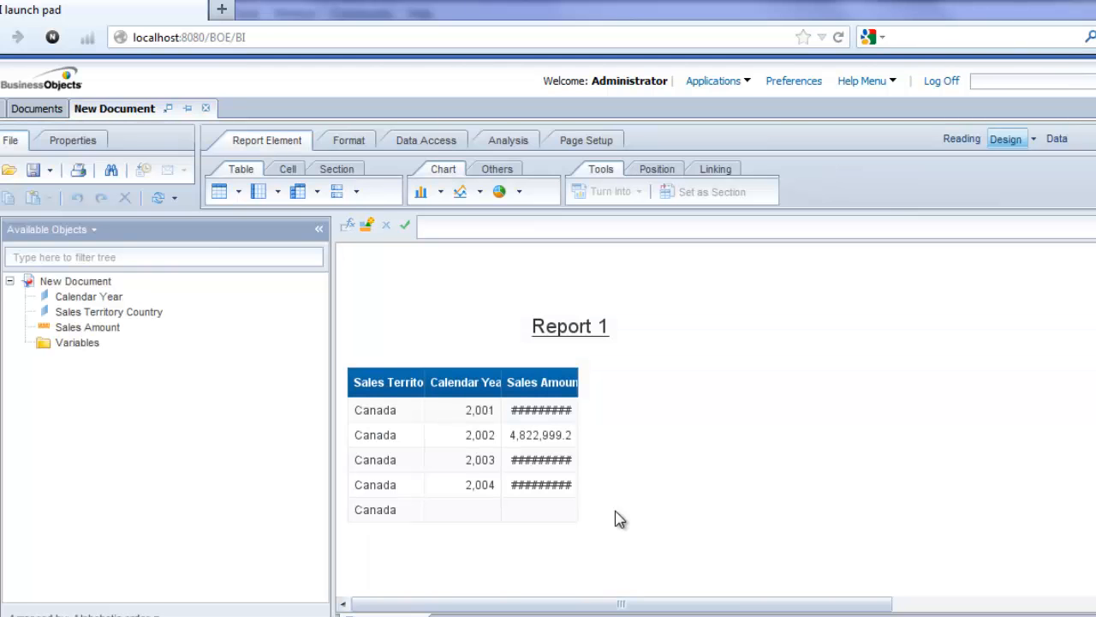
- Autofit the Sales Amount column to show full figures, then reopen the query for editing
left_click(571, 381)
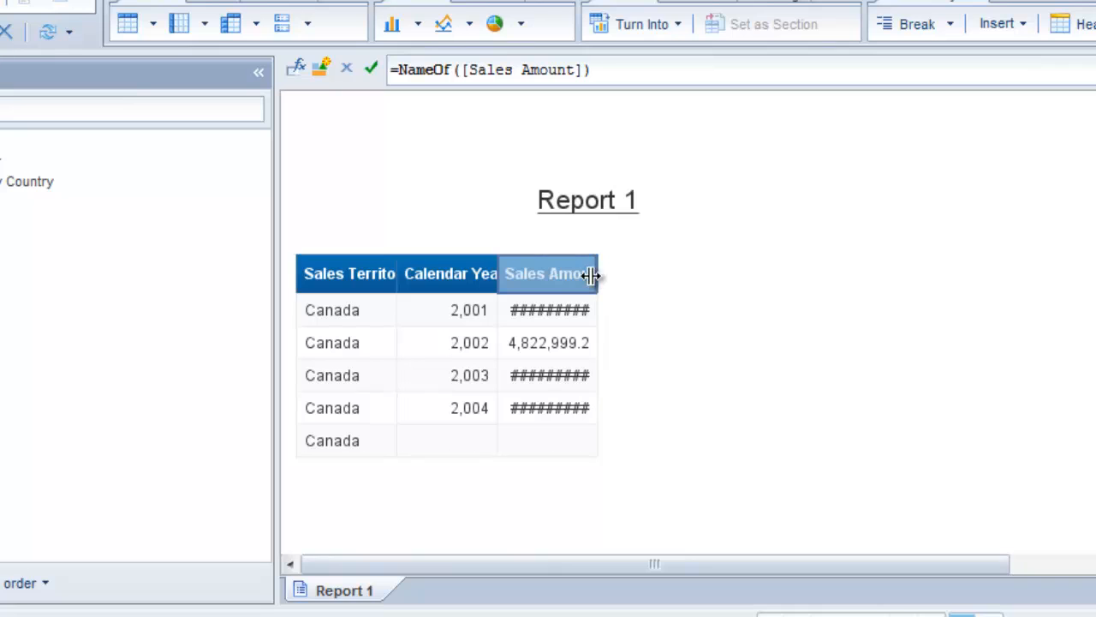
double_click(594, 274)
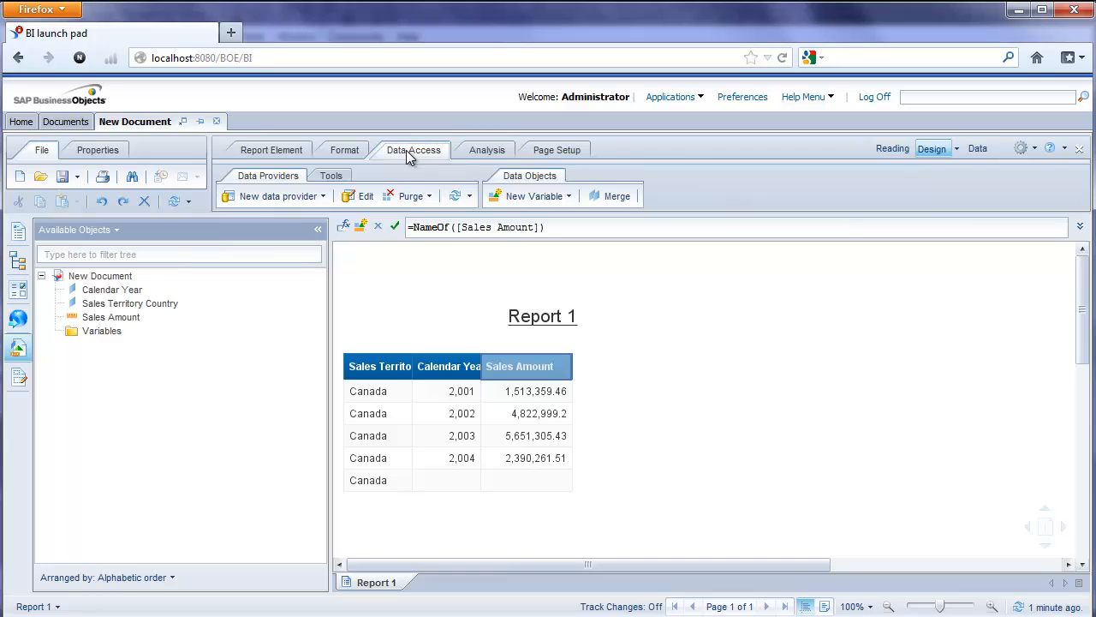
left_click(362, 196)
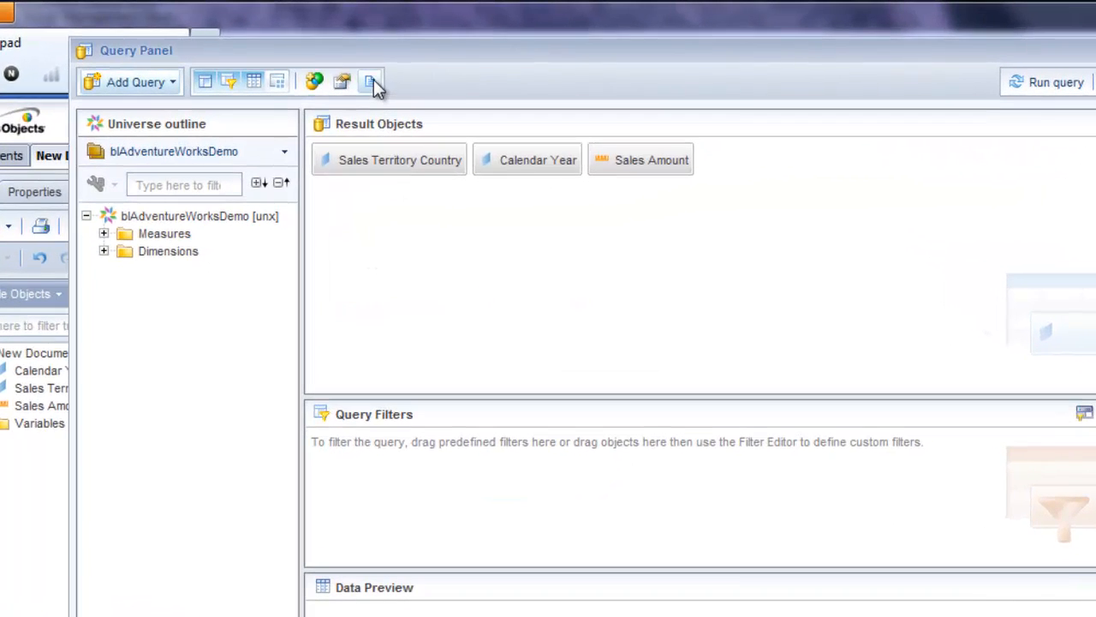
- View the generated SQL script and scroll to its RowLevelSecurity country subquery
left_click(373, 81)
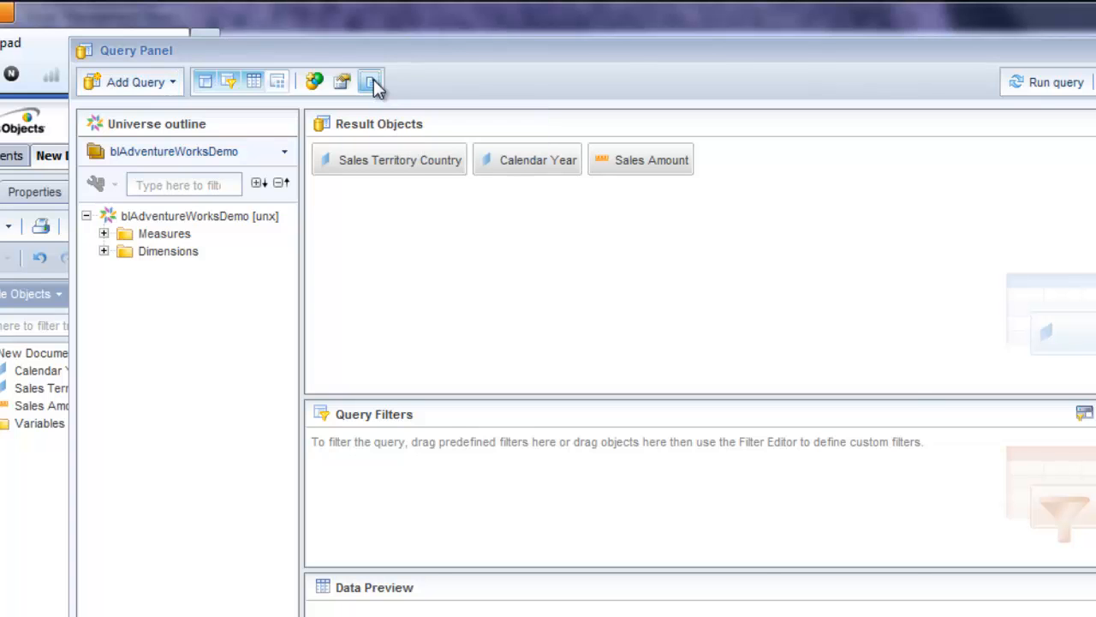
left_click_drag(484, 230, 430, 84)
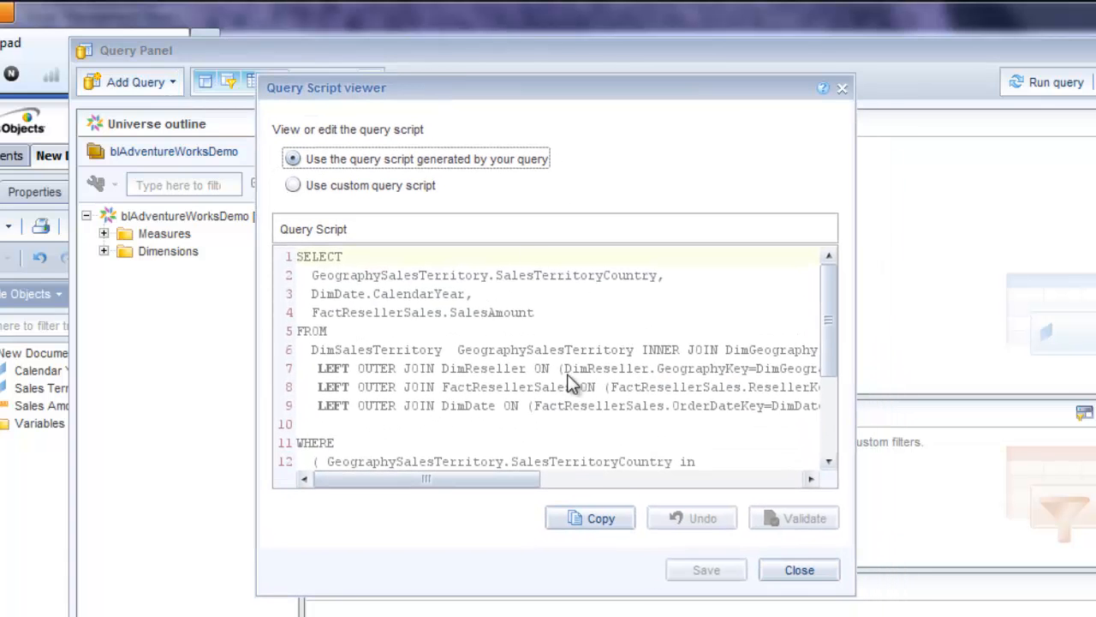
left_click_drag(831, 338, 839, 431)
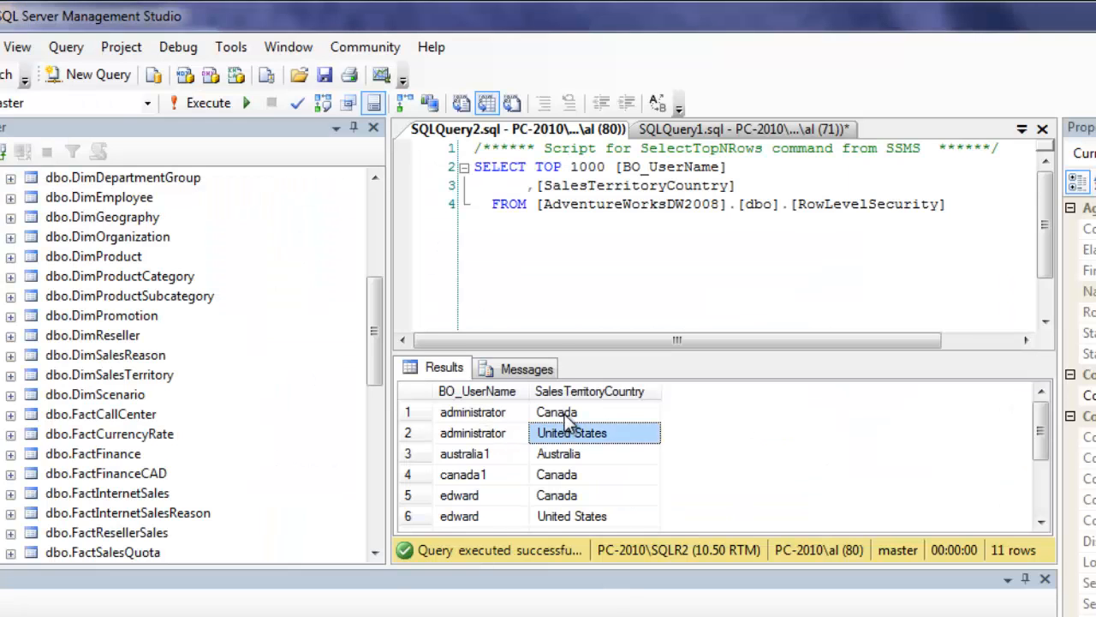
- Check administrator's Canada and United States mappings in the RowLevelSecurity results
left_click(565, 415)
left_click_drag(377, 385, 366, 460)
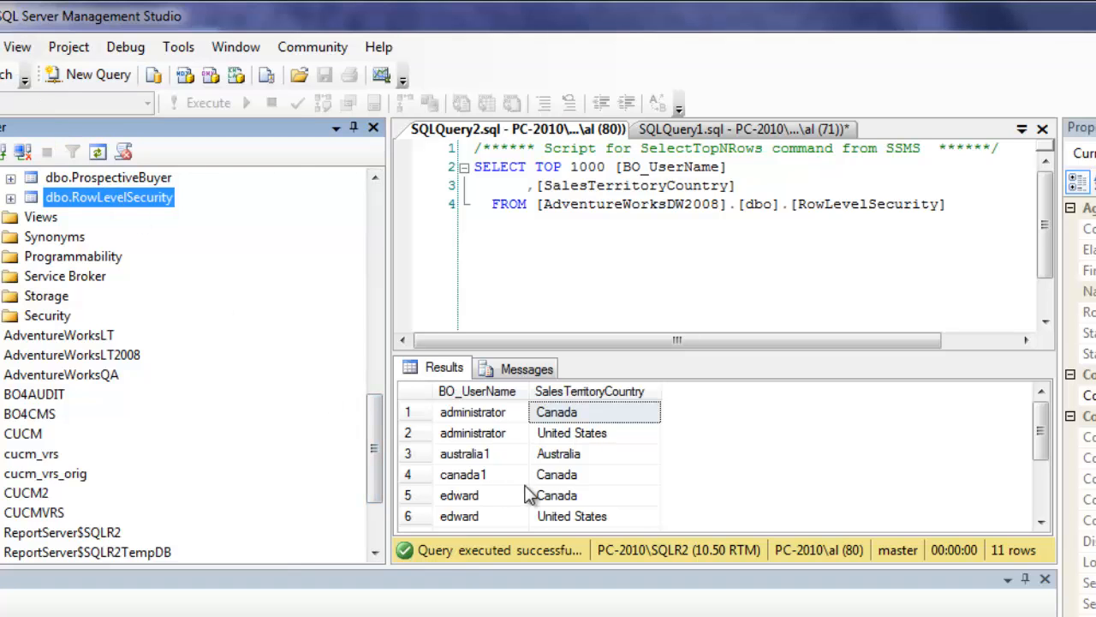
left_click(587, 434)
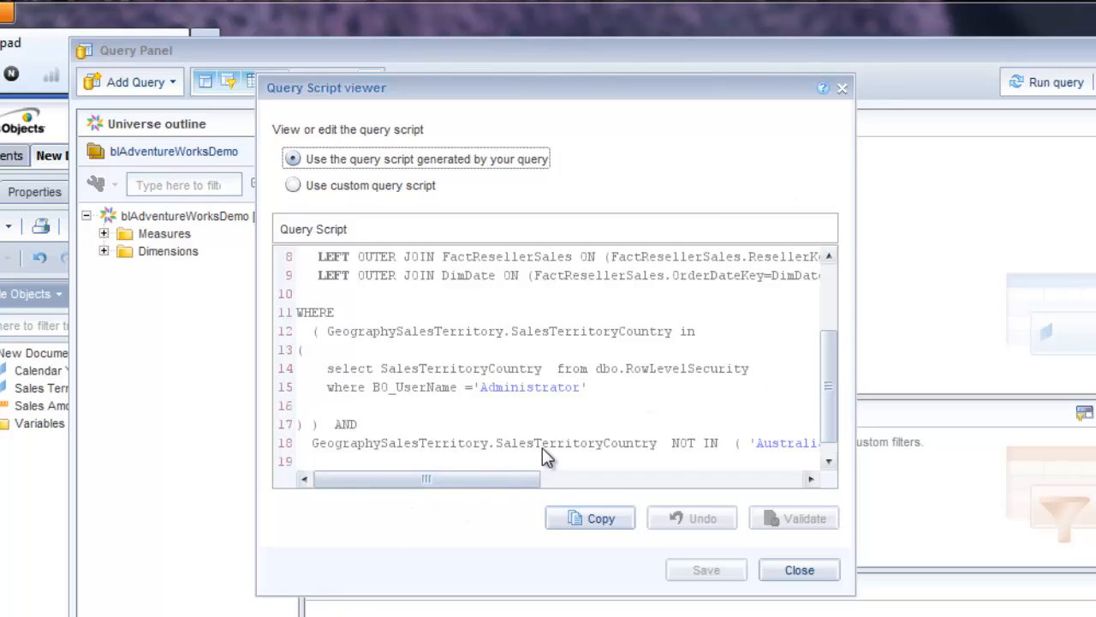
- Read the script's NOT IN list of excluded countries, close the viewer, and rerun the query
left_click_drag(489, 482, 707, 501)
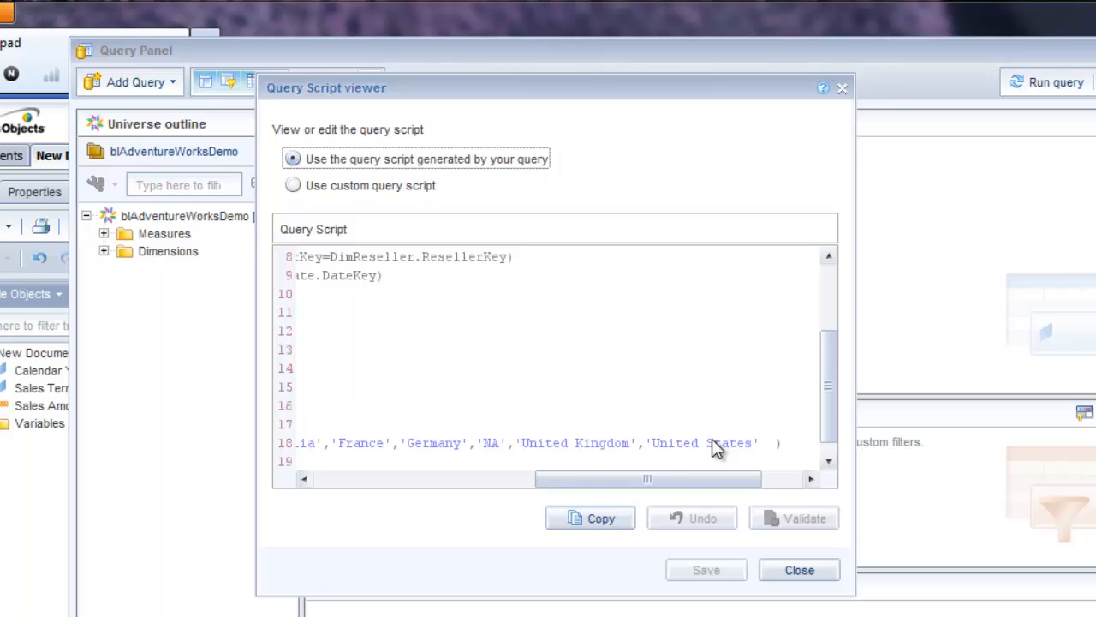
left_click_drag(691, 477, 719, 492)
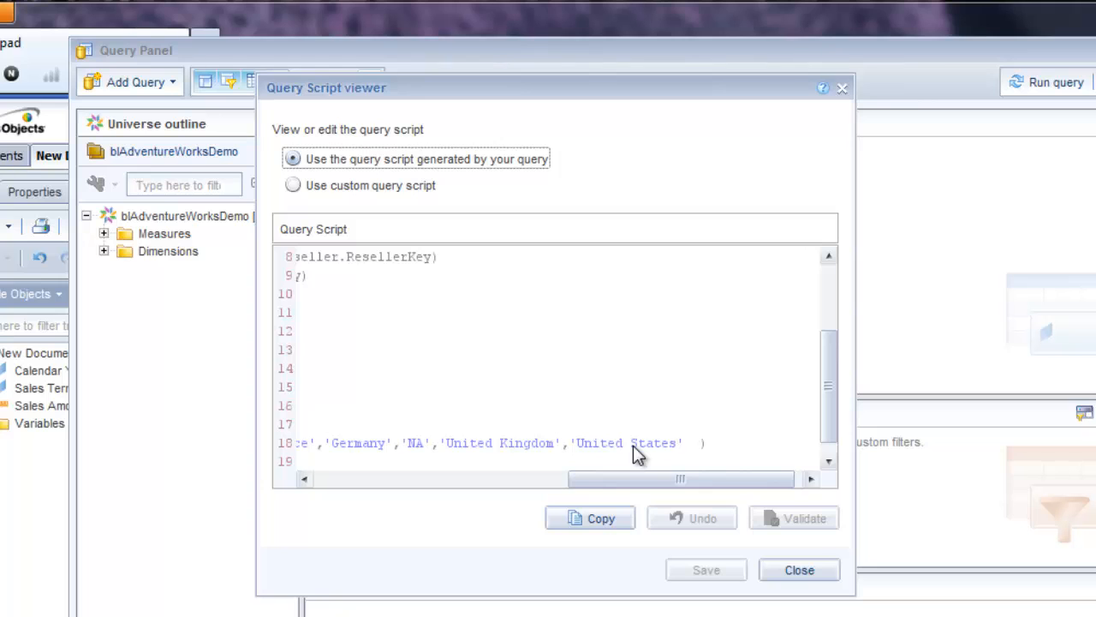
left_click_drag(637, 476, 355, 506)
left_click(797, 571)
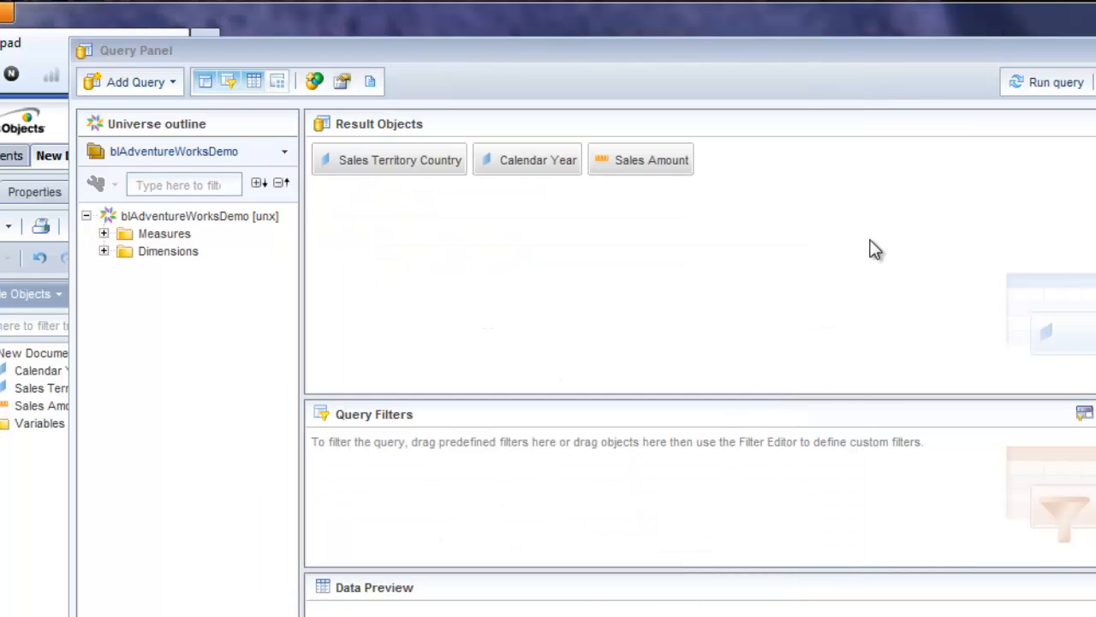
left_click(1036, 88)
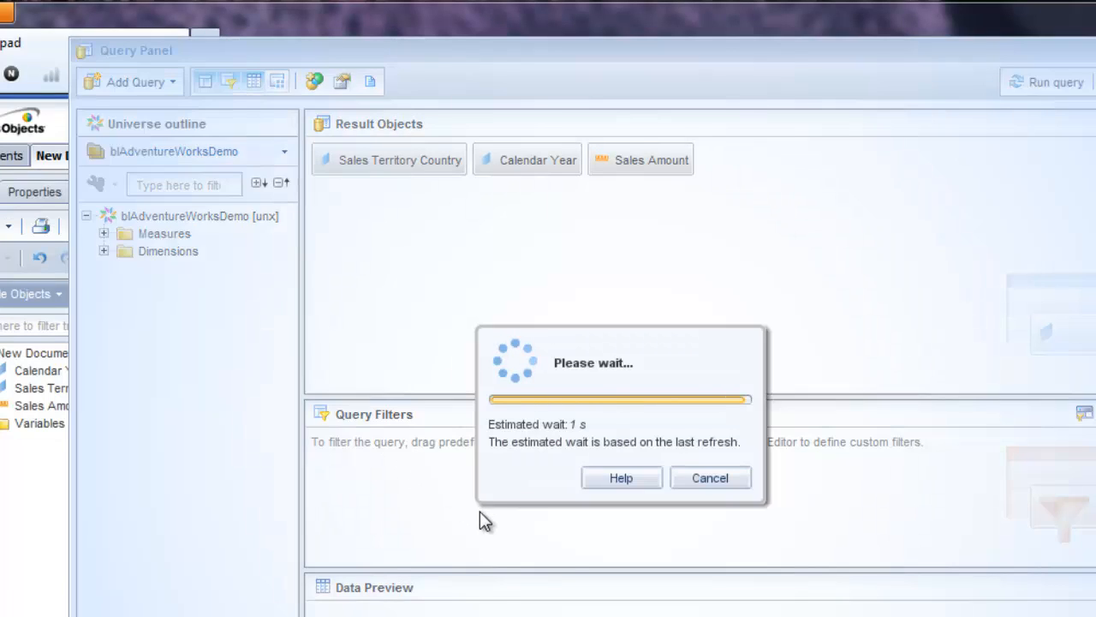